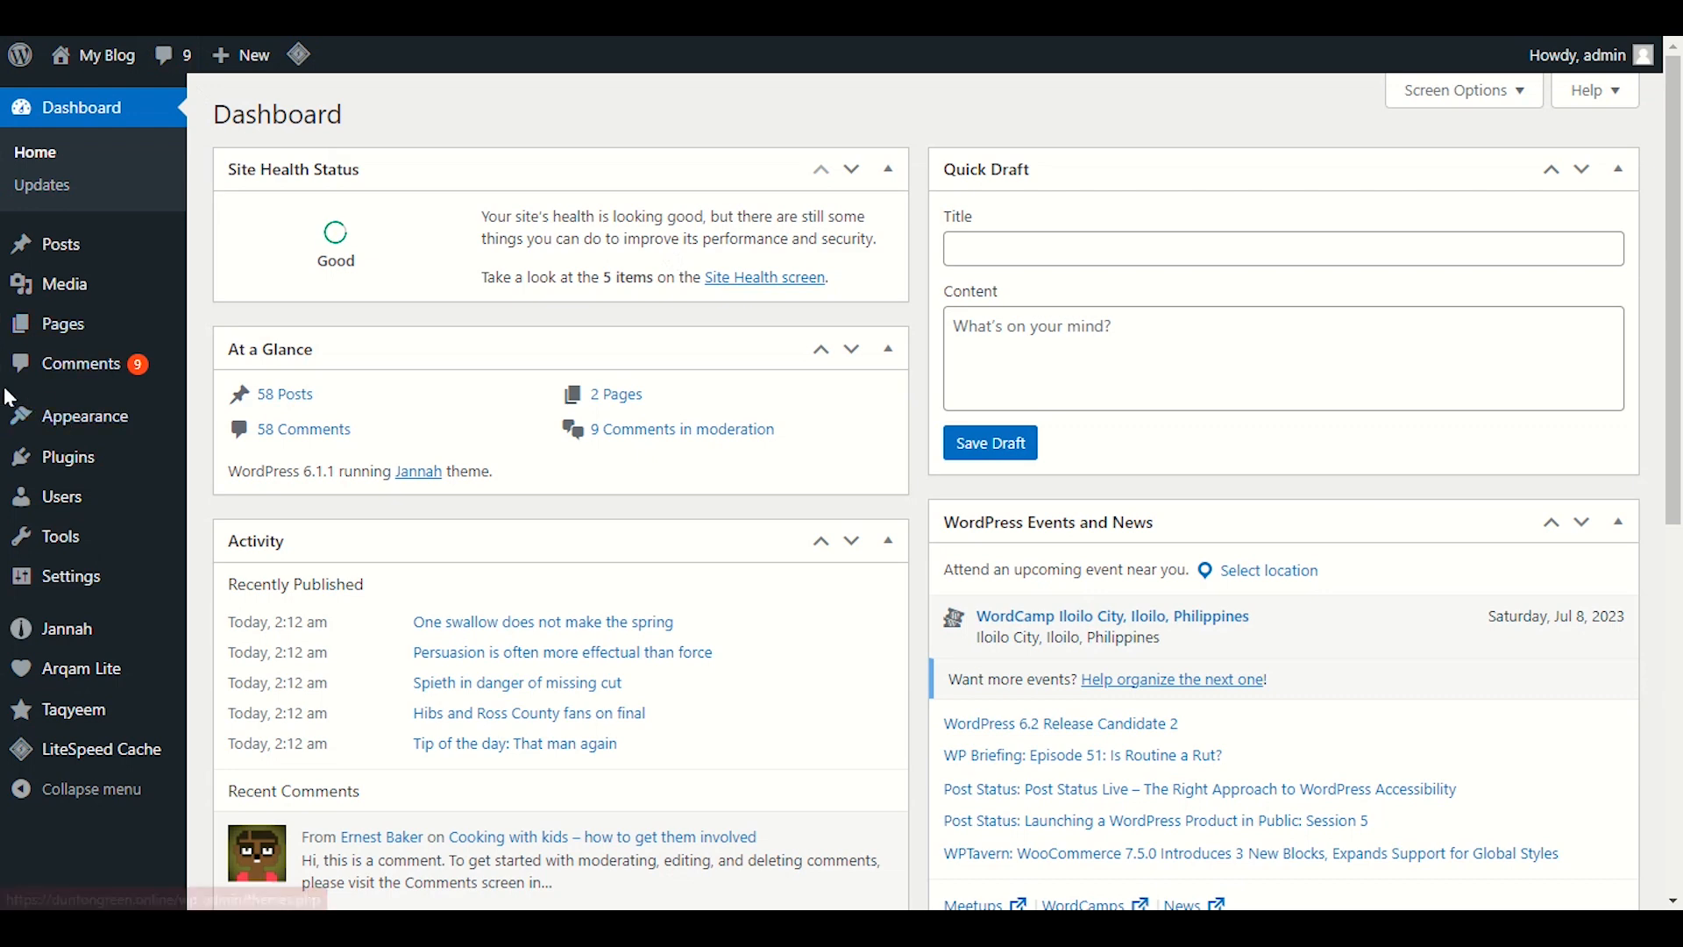
Open the Comments screen and browse the sample comments dated 2023/03/16.
left_click(97, 377)
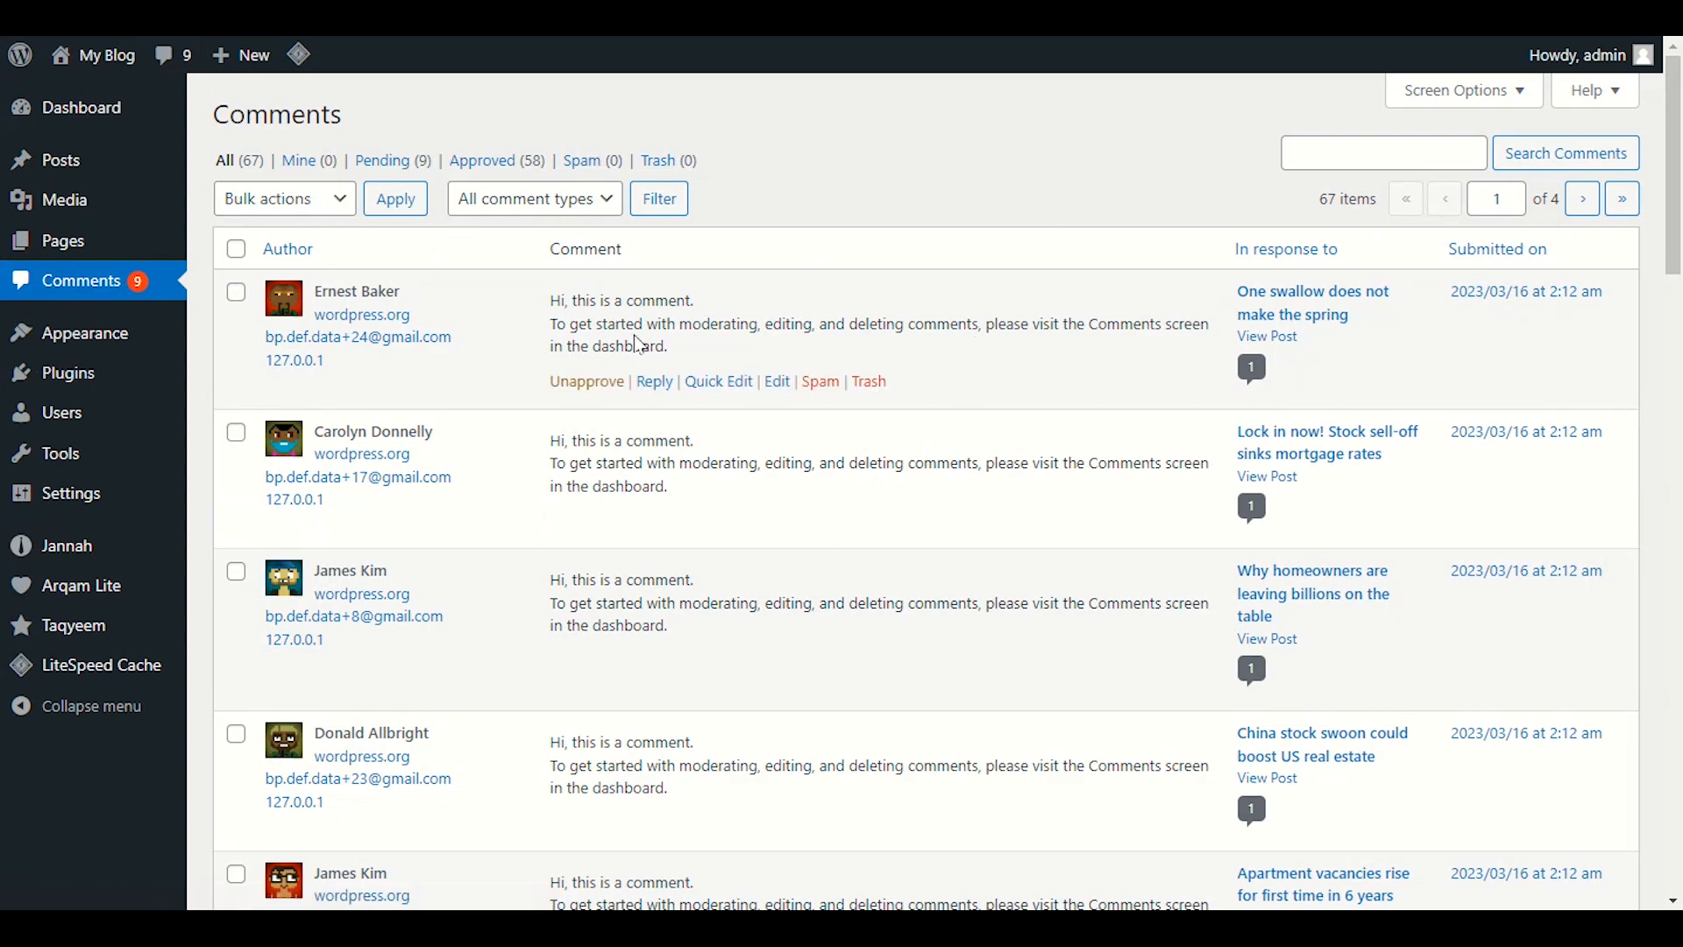
scroll(997, 392, "down", 4)
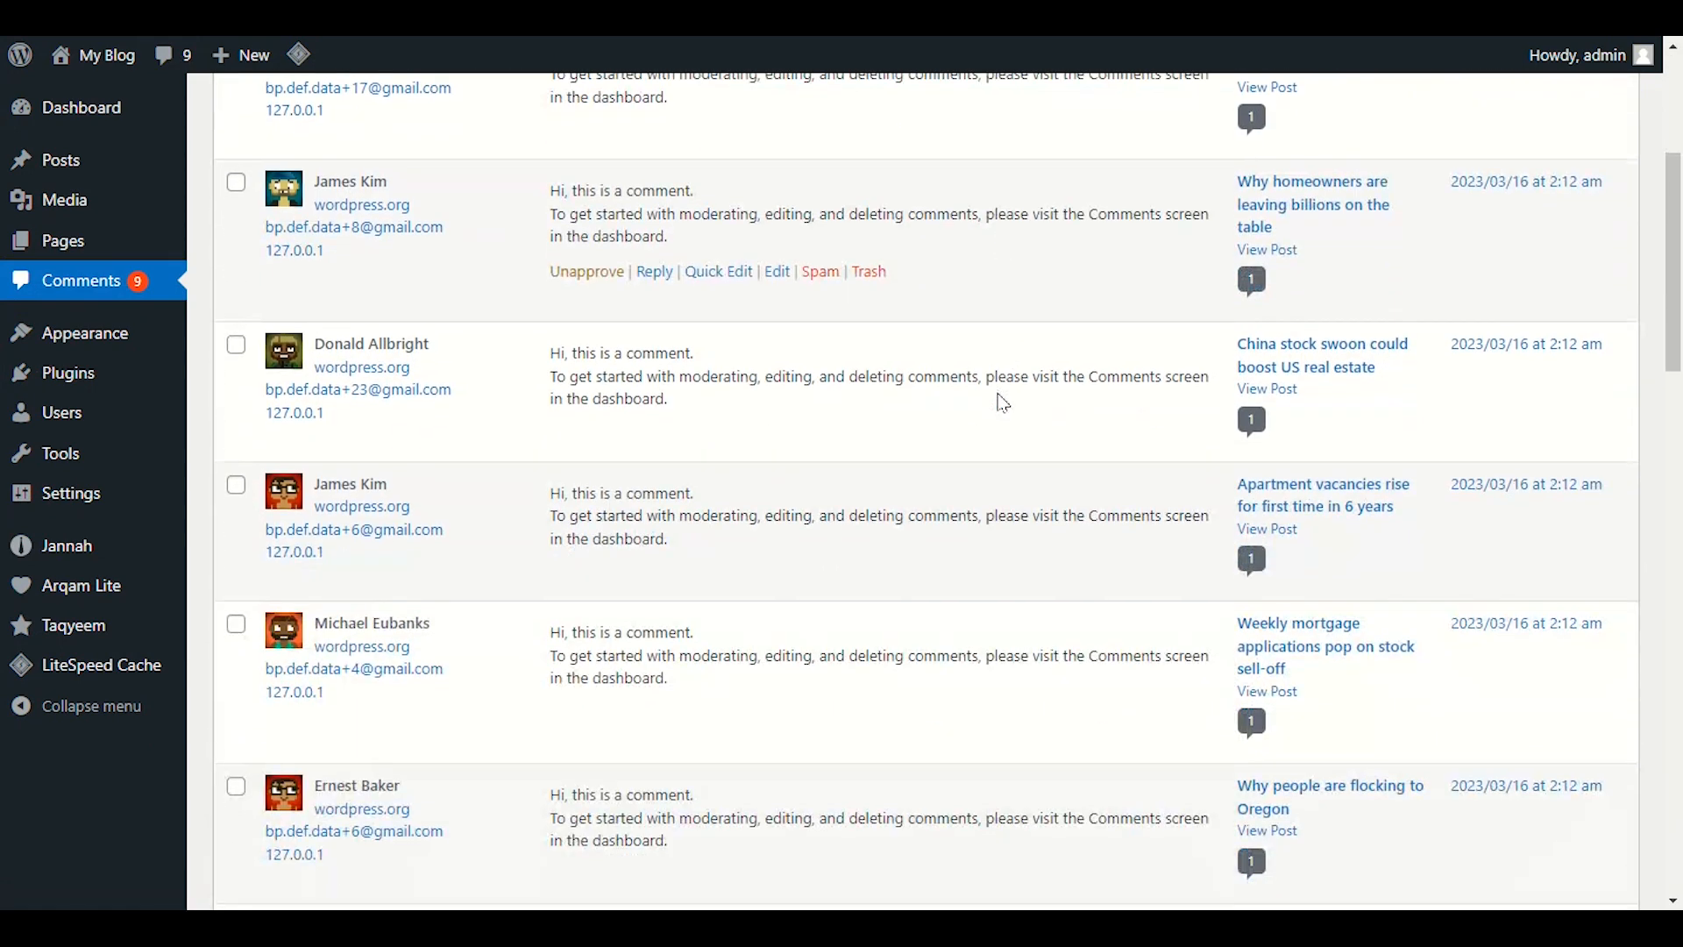
scroll(979, 506, "up", 4)
scroll(971, 513, "down", 8)
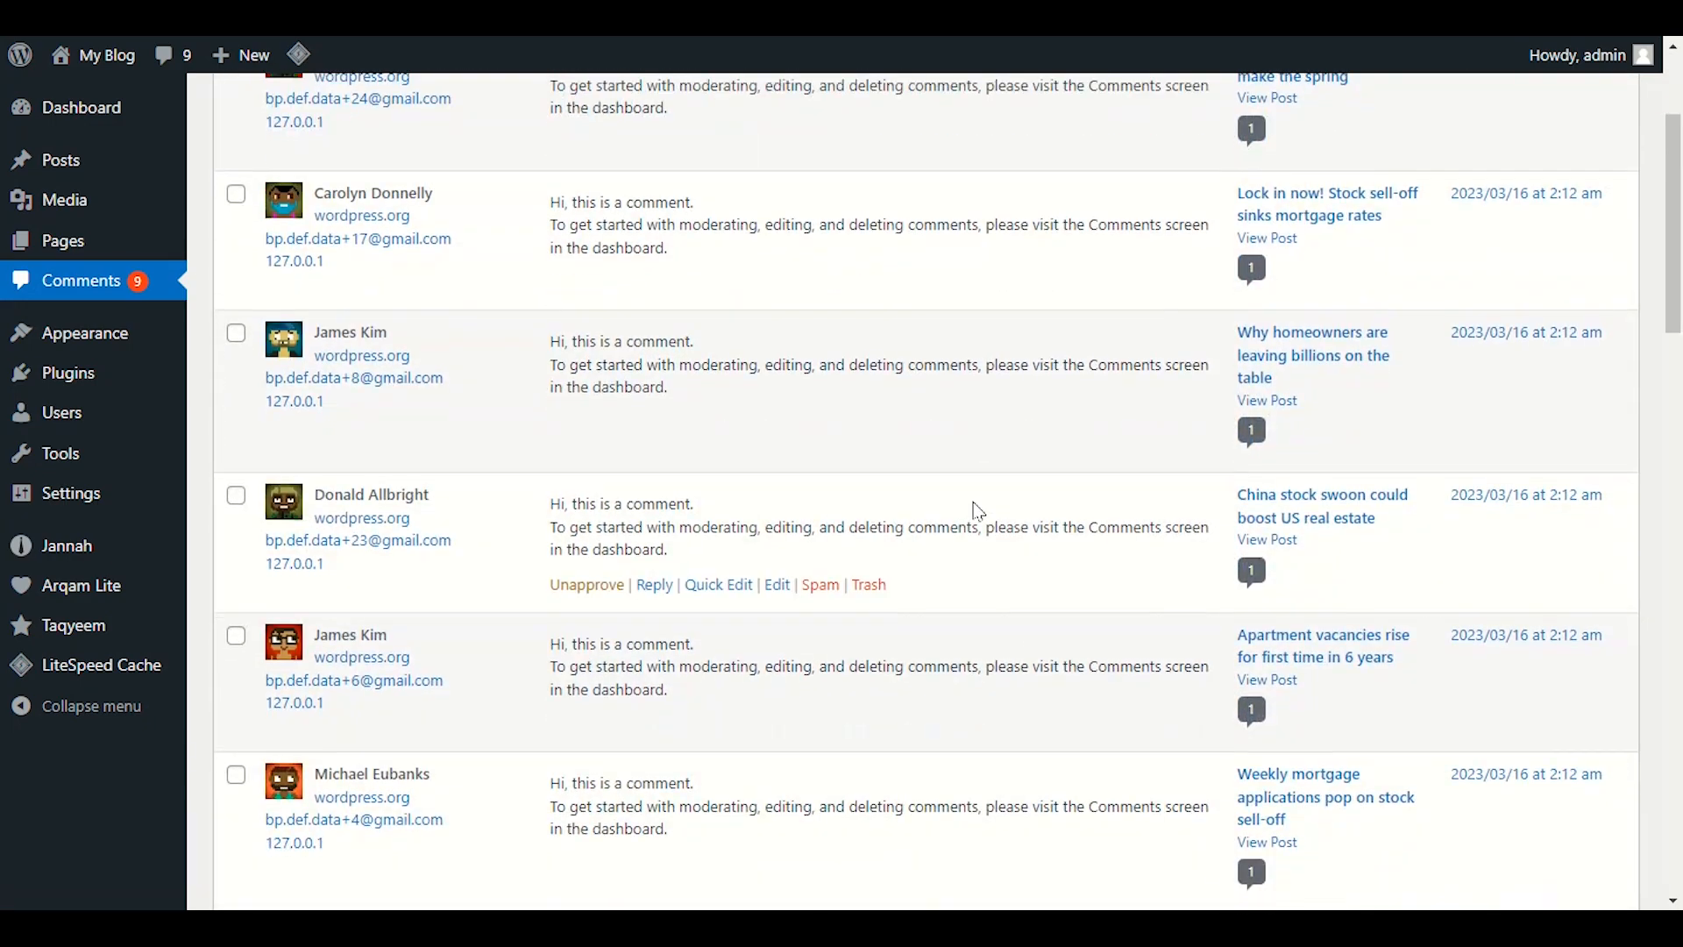
scroll(894, 487, "down", 8)
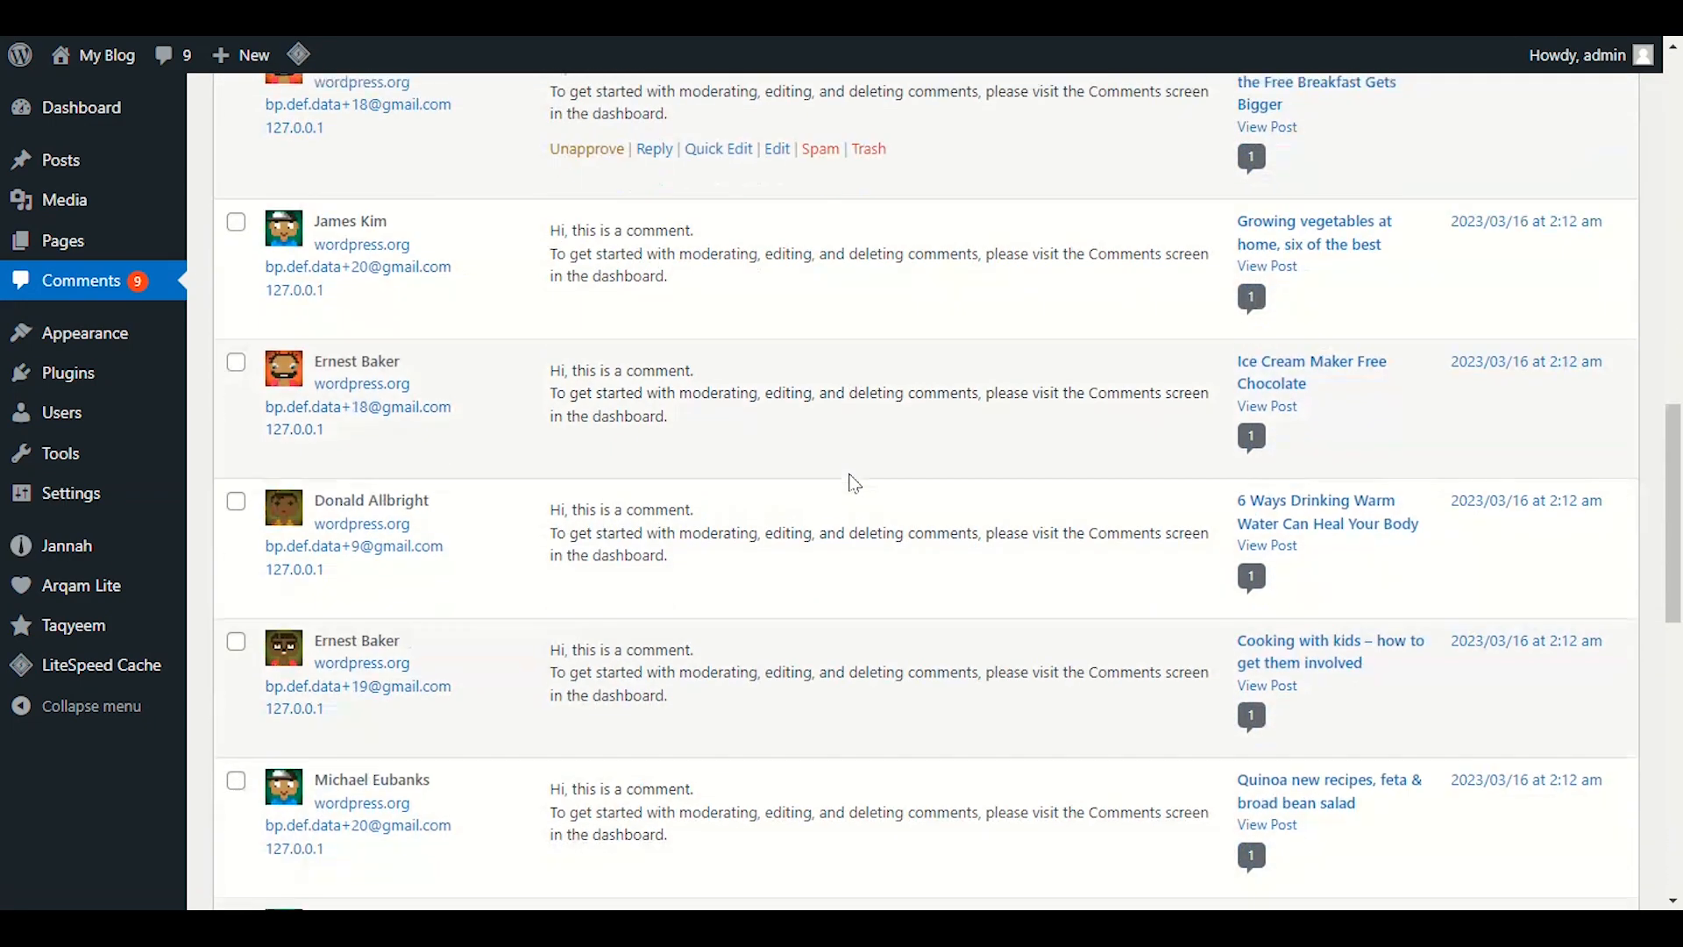
scroll(855, 484, "up", 15)
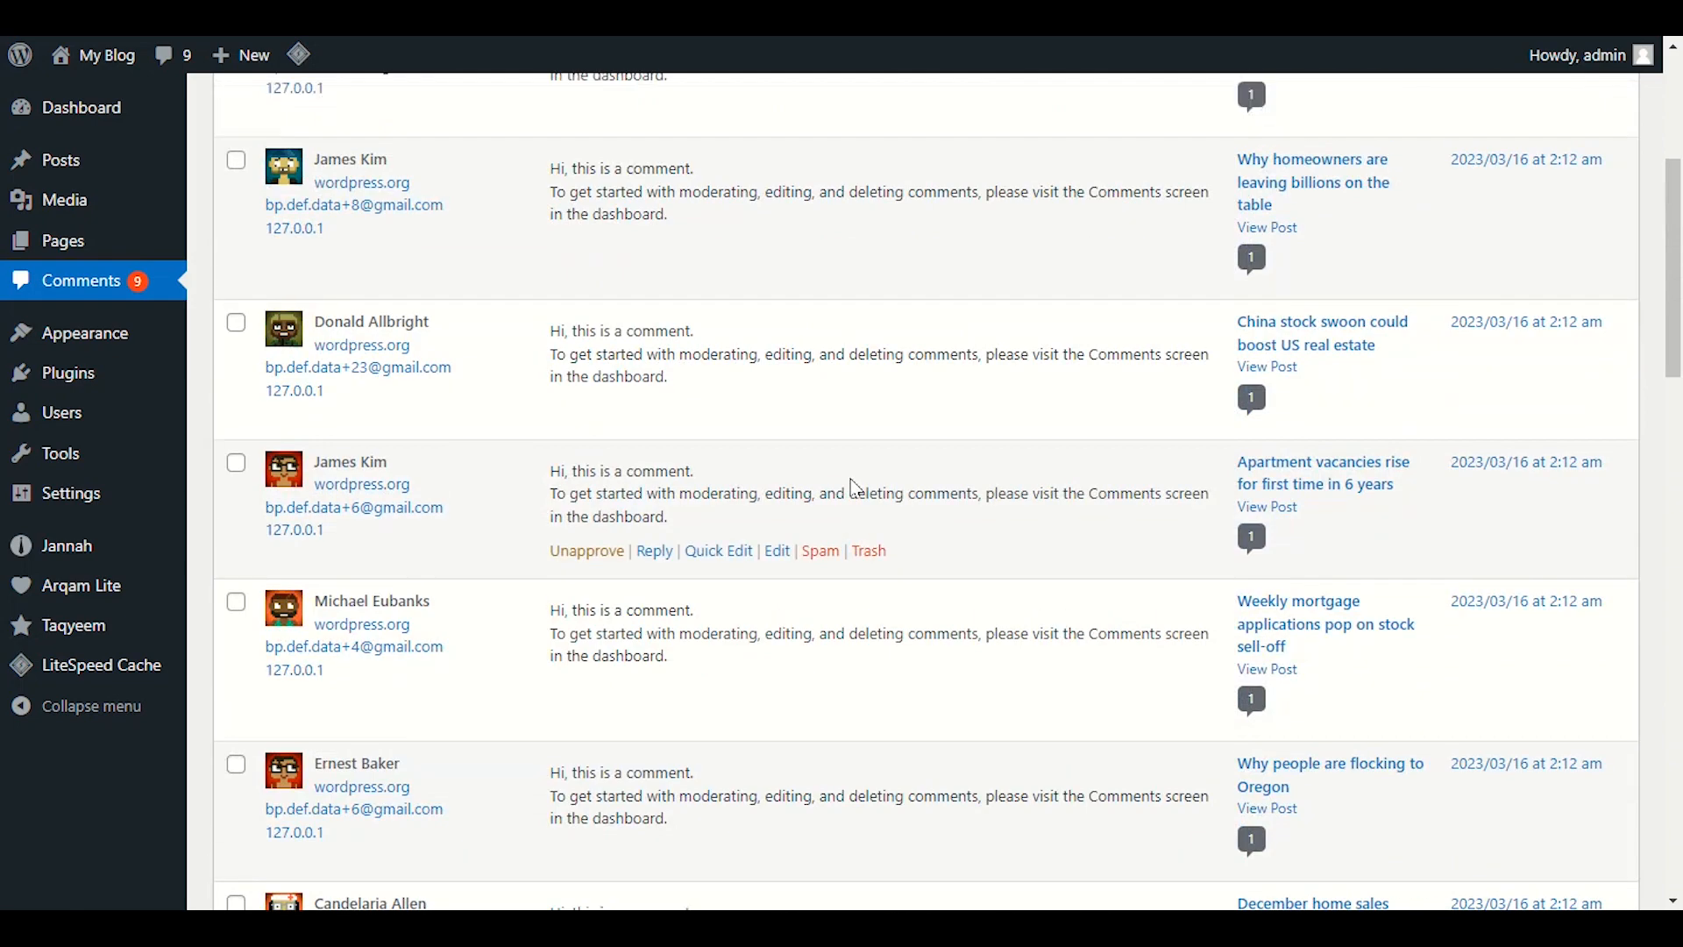
mouse_move(863, 500)
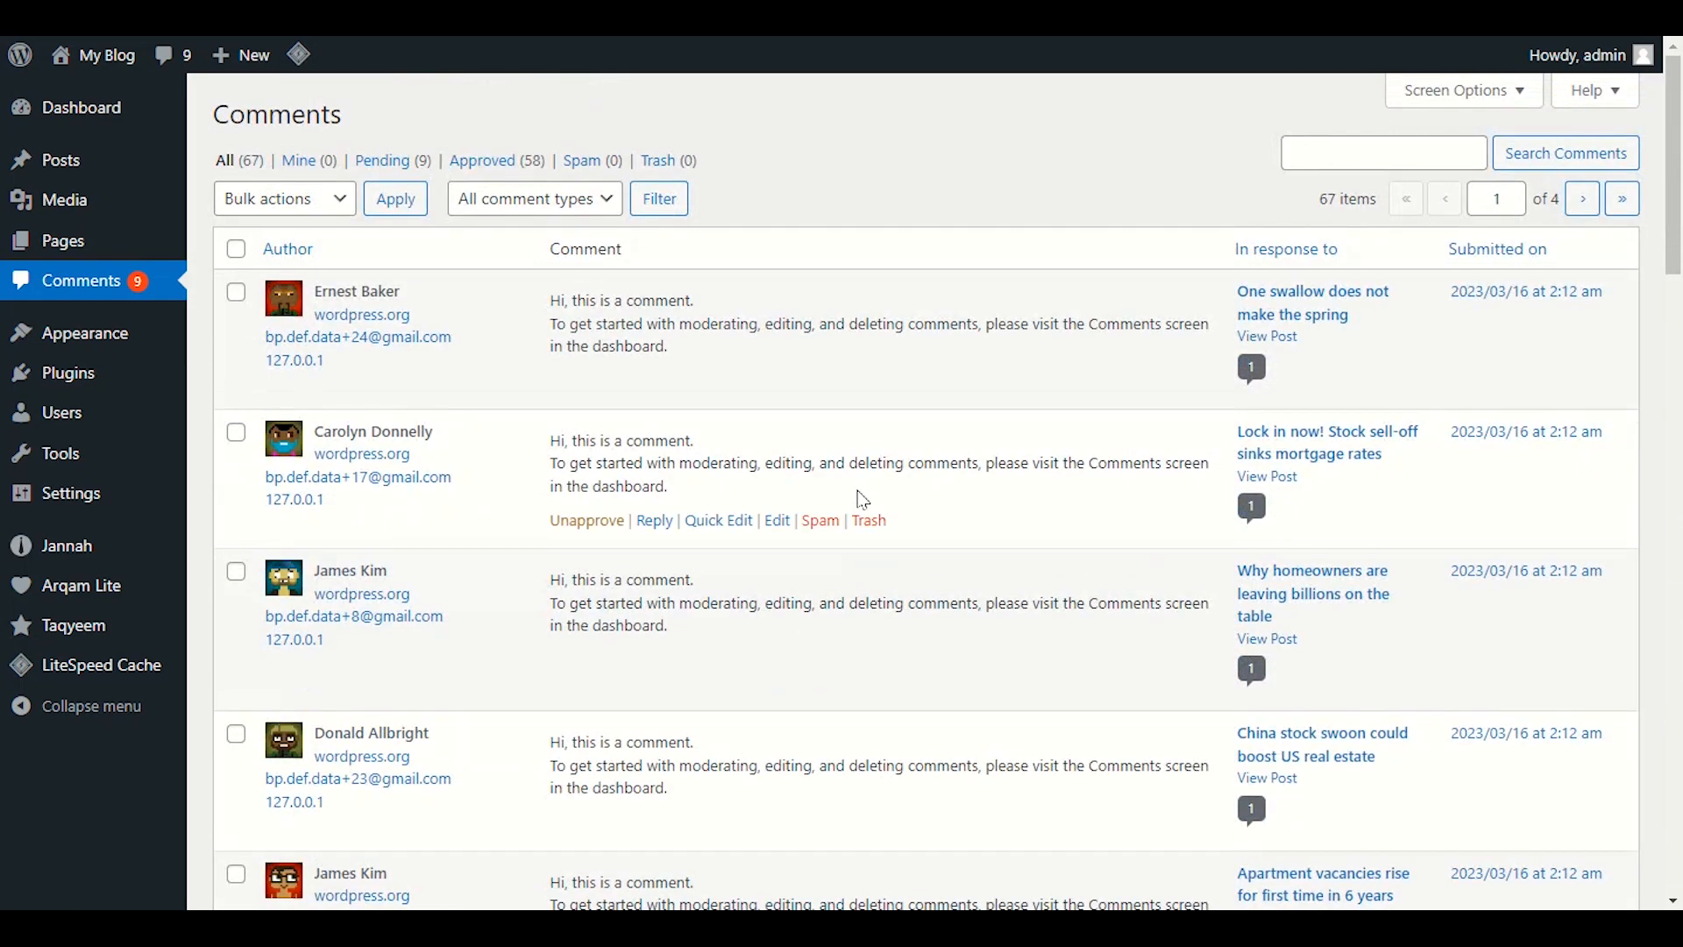
scroll(864, 500, "down", 12)
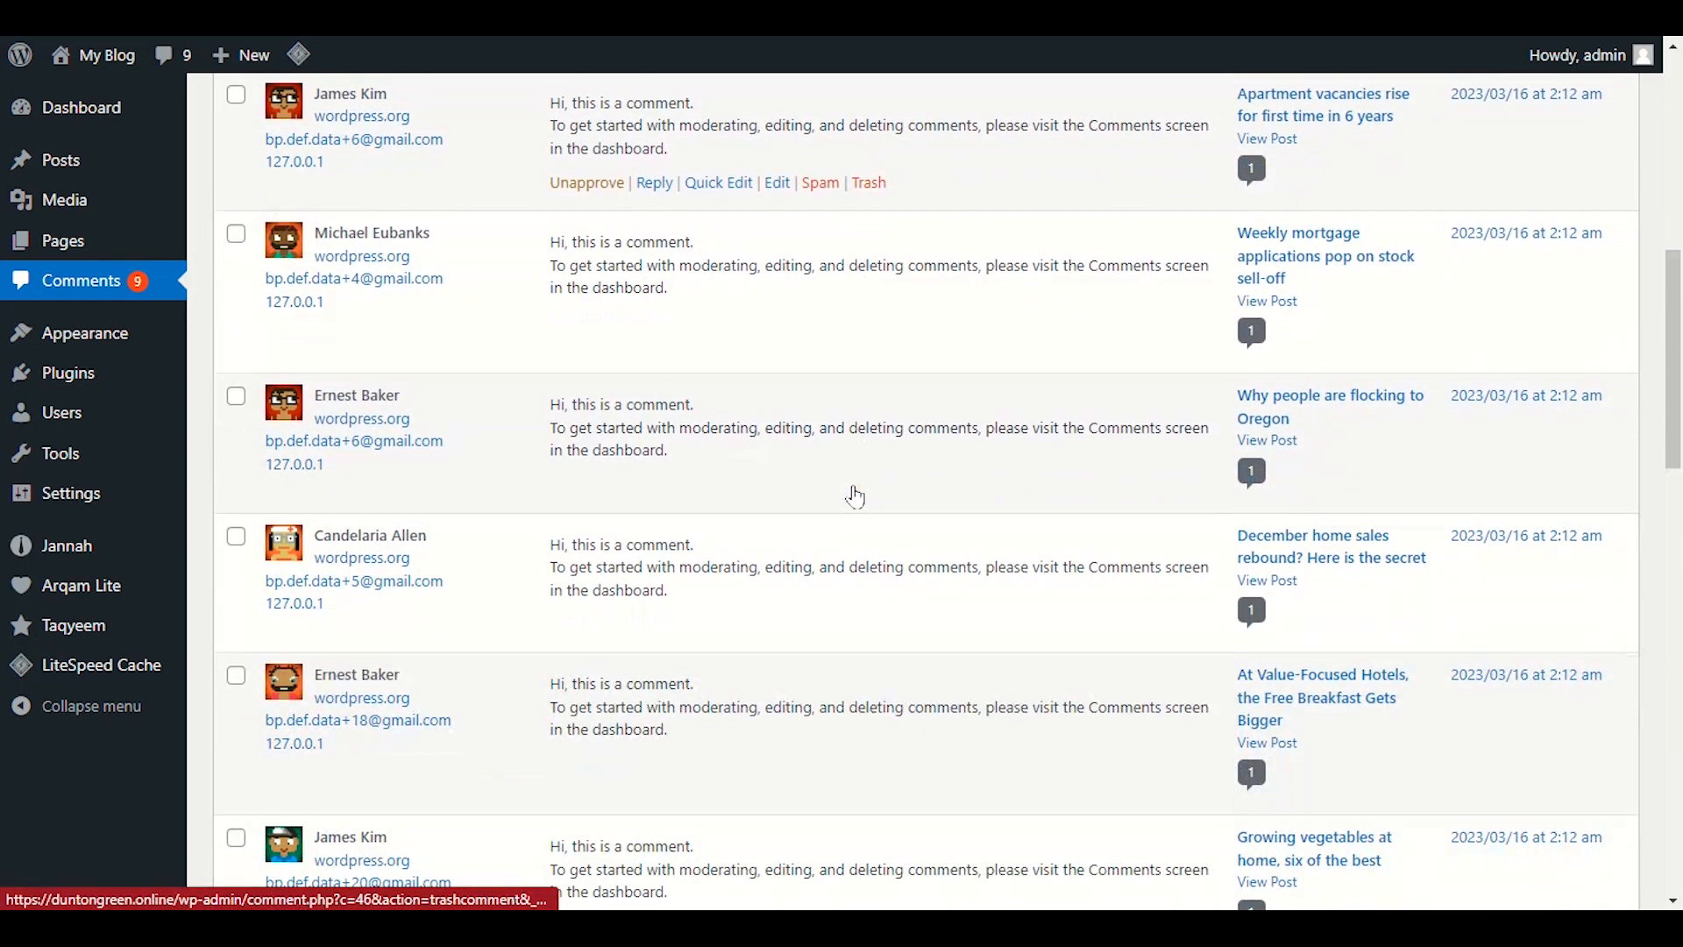
scroll(850, 491, "up", 9)
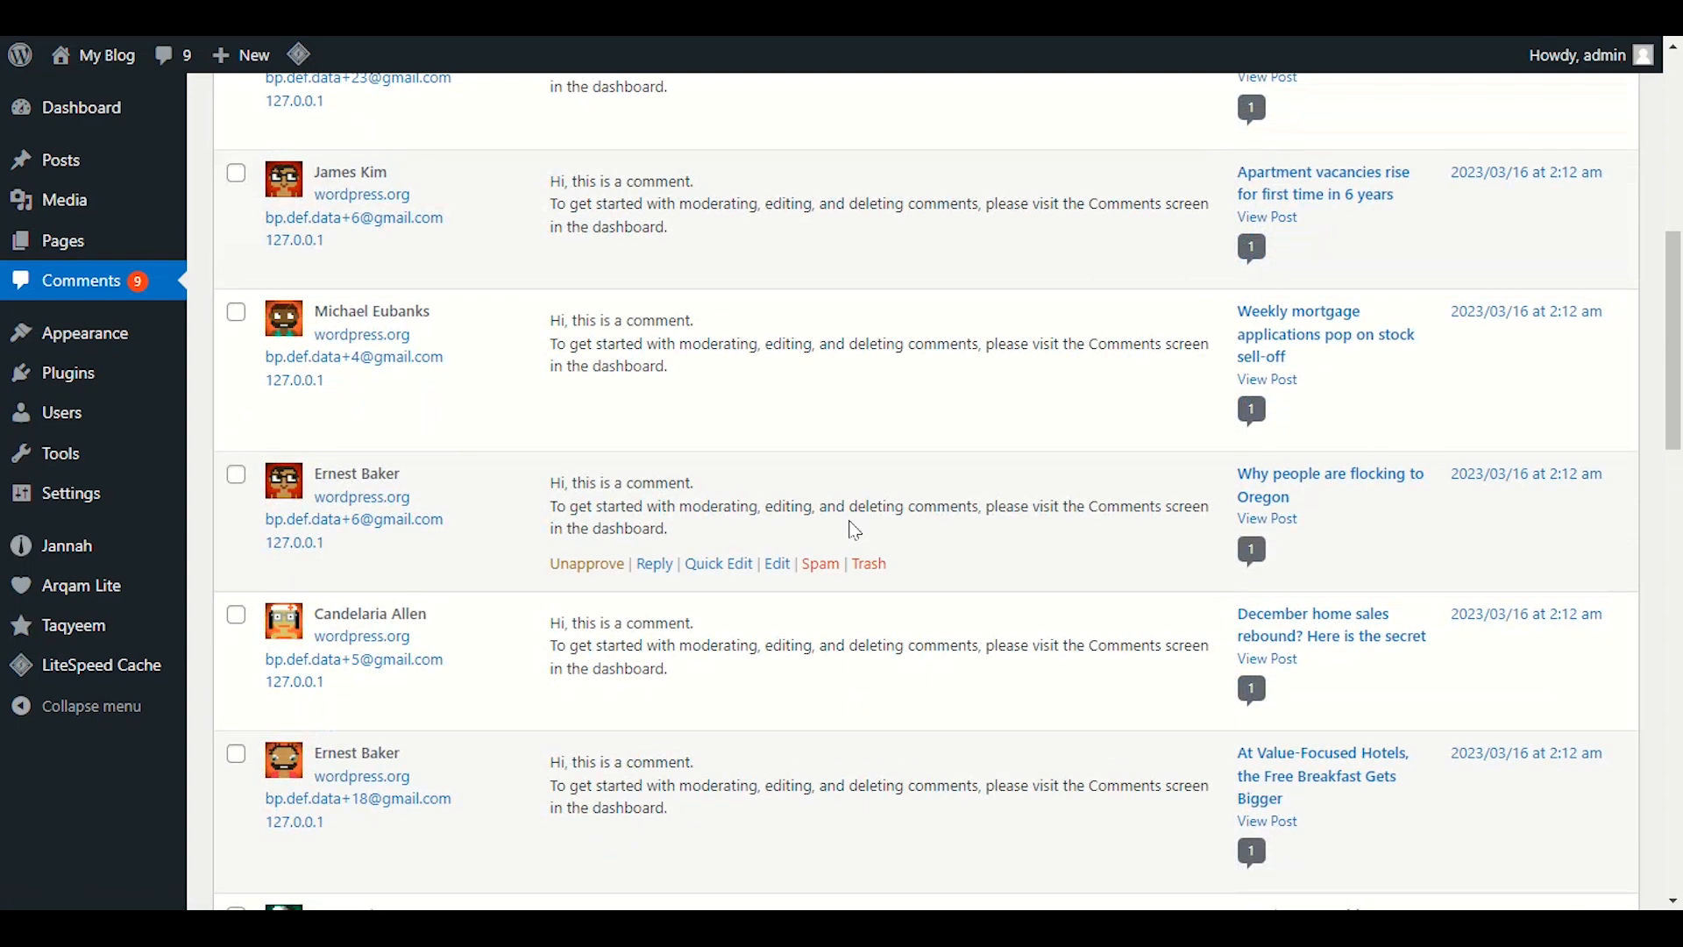
scroll(854, 530, "up", 3)
scroll(855, 529, "down", 20)
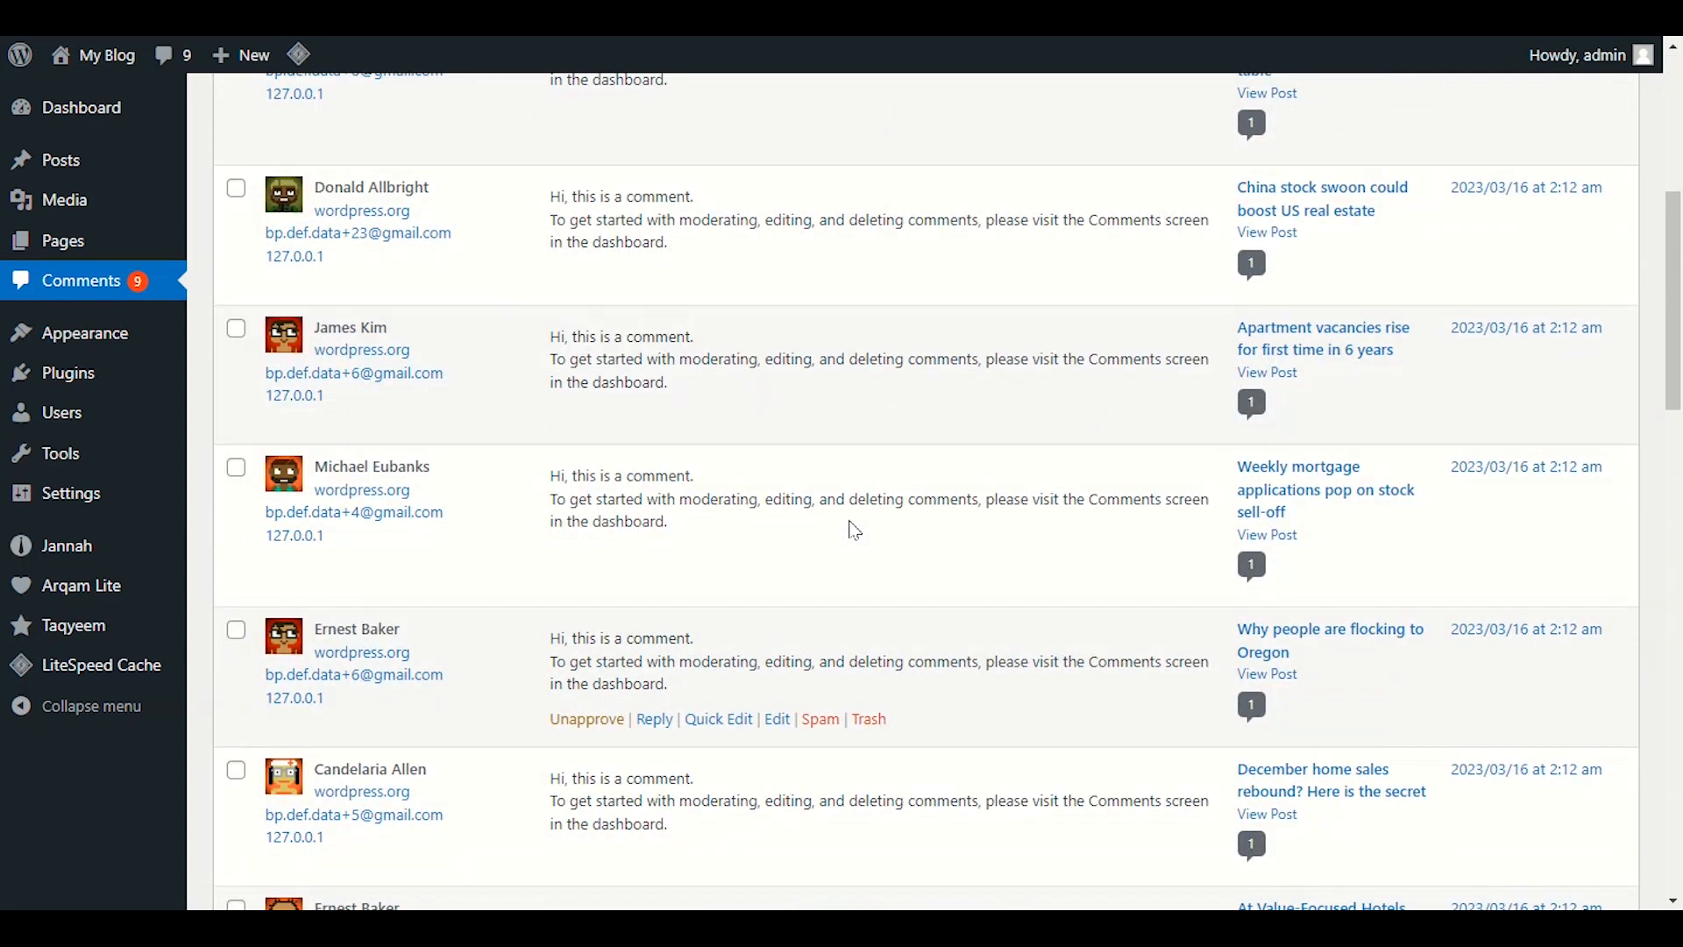
scroll(828, 530, "up", 10)
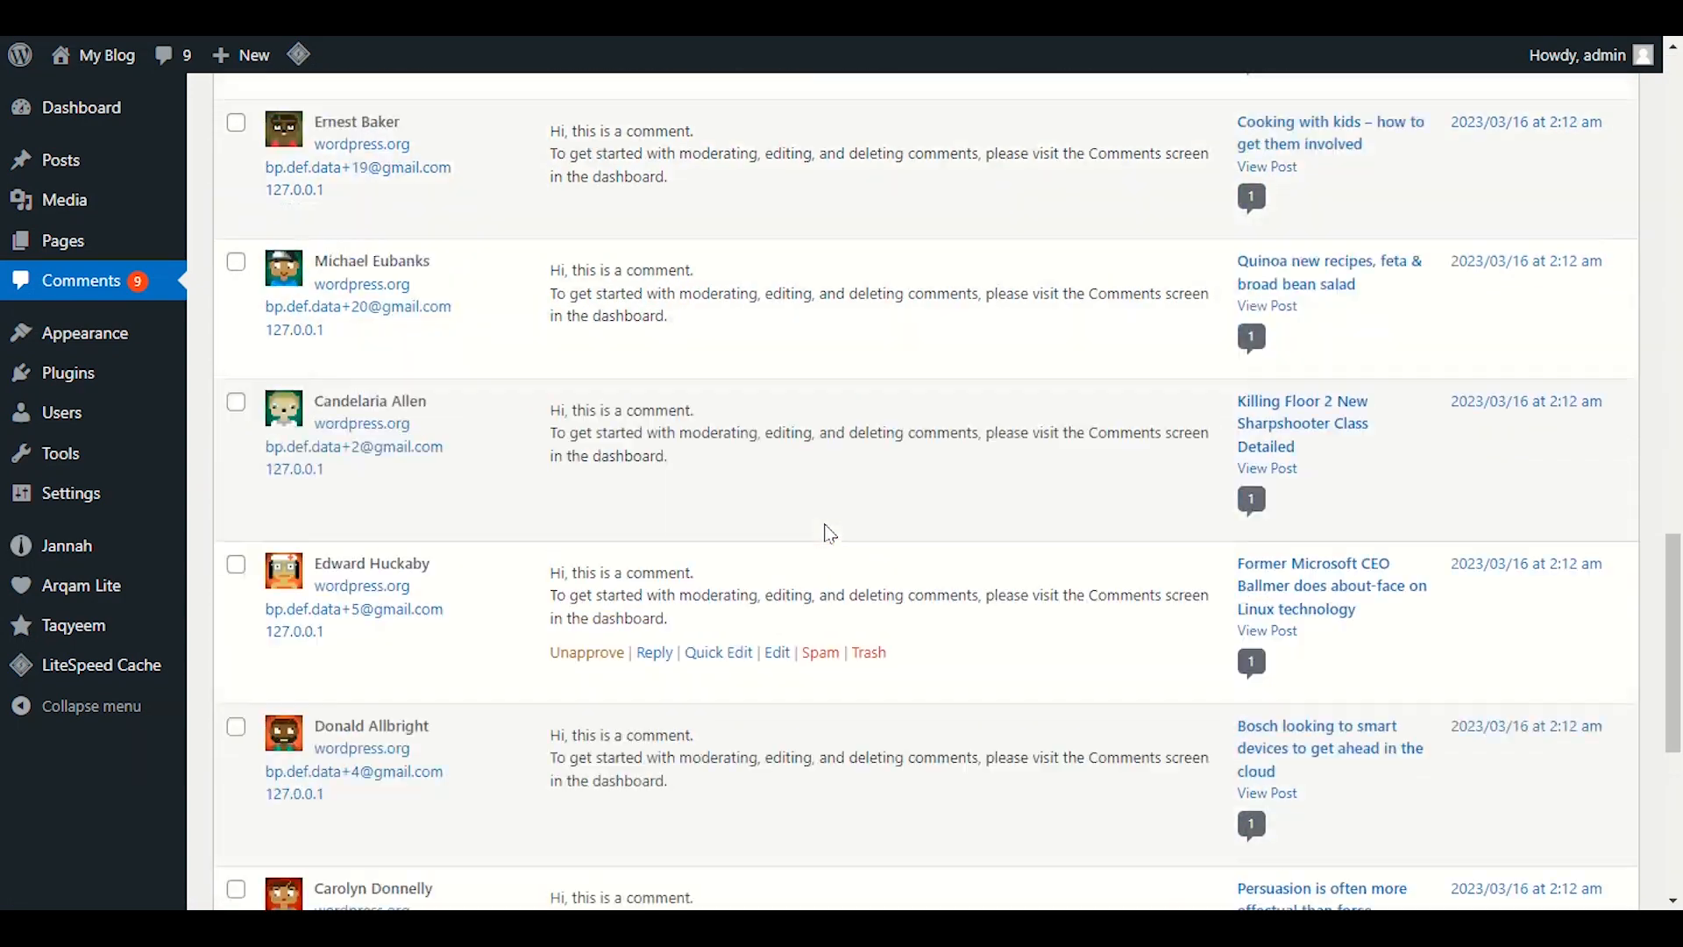
scroll(825, 539, "up", 2)
scroll(824, 544, "up", 3)
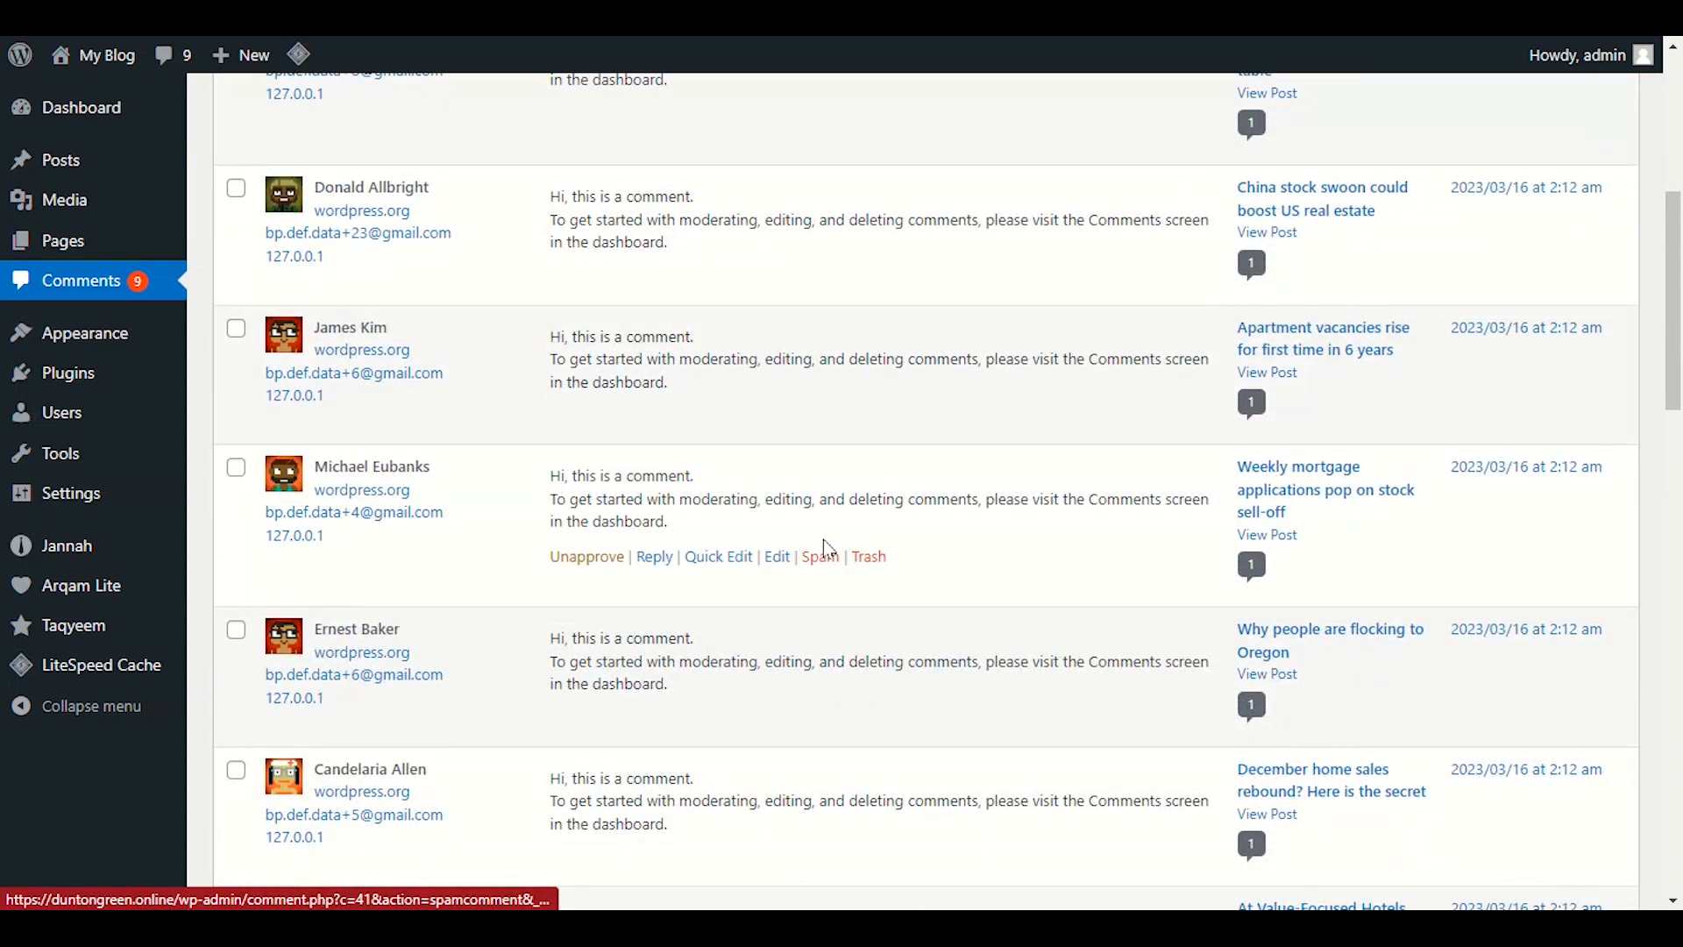
scroll(293, 452, "down", 10)
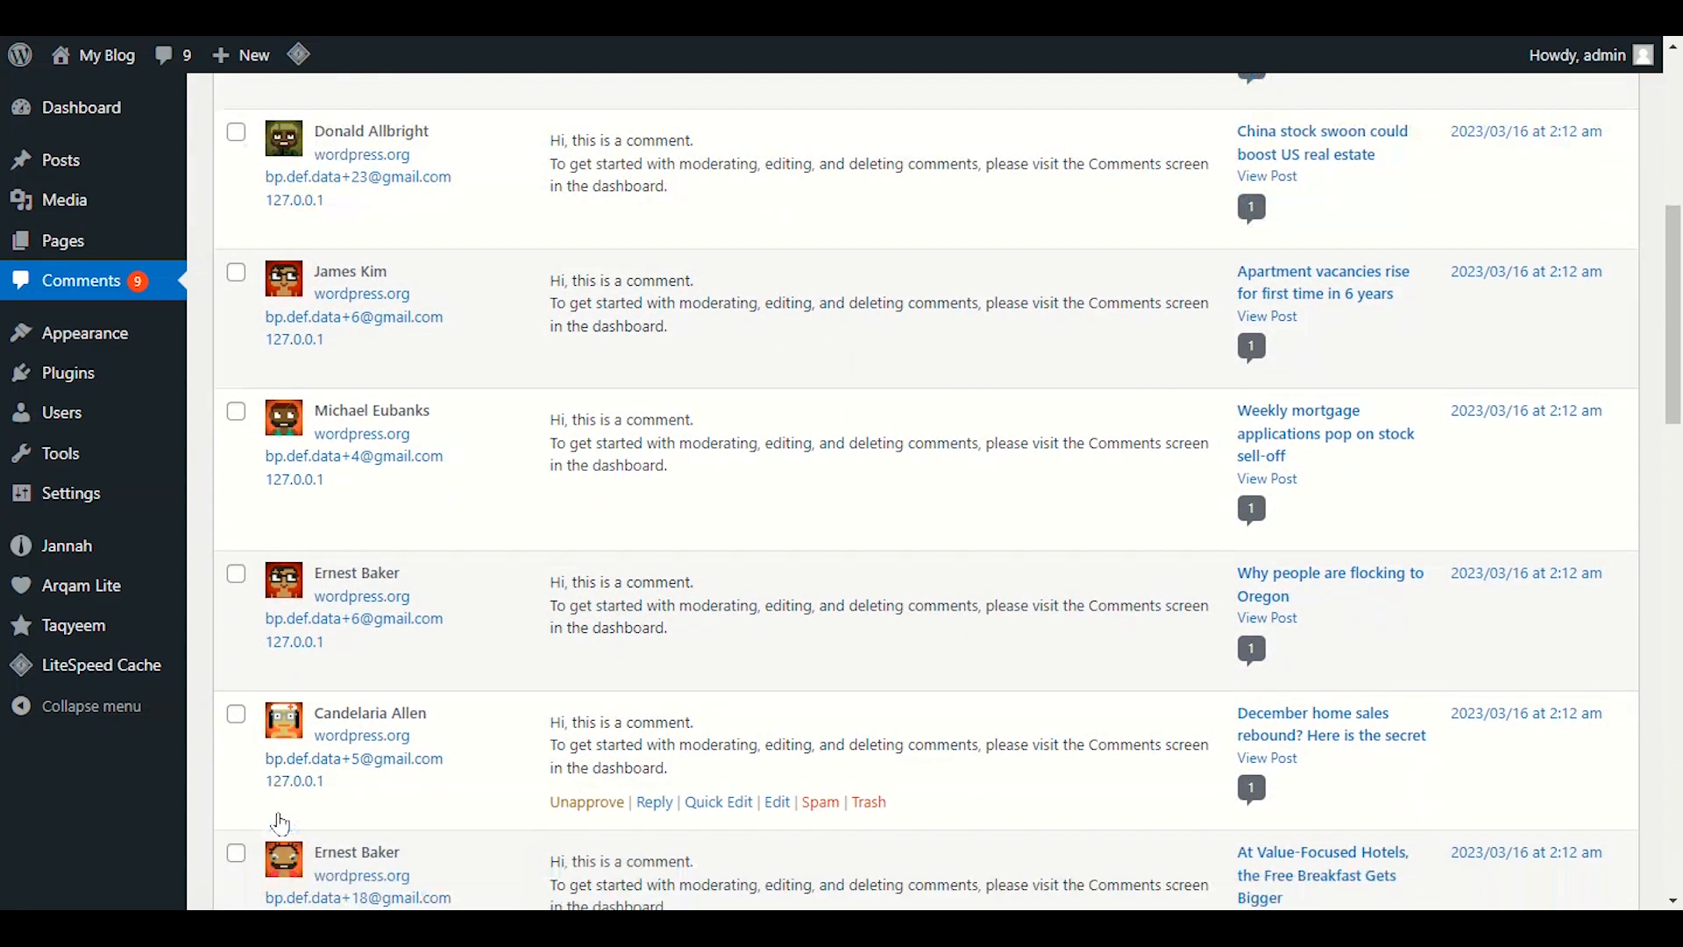
scroll(344, 545, "down", 4)
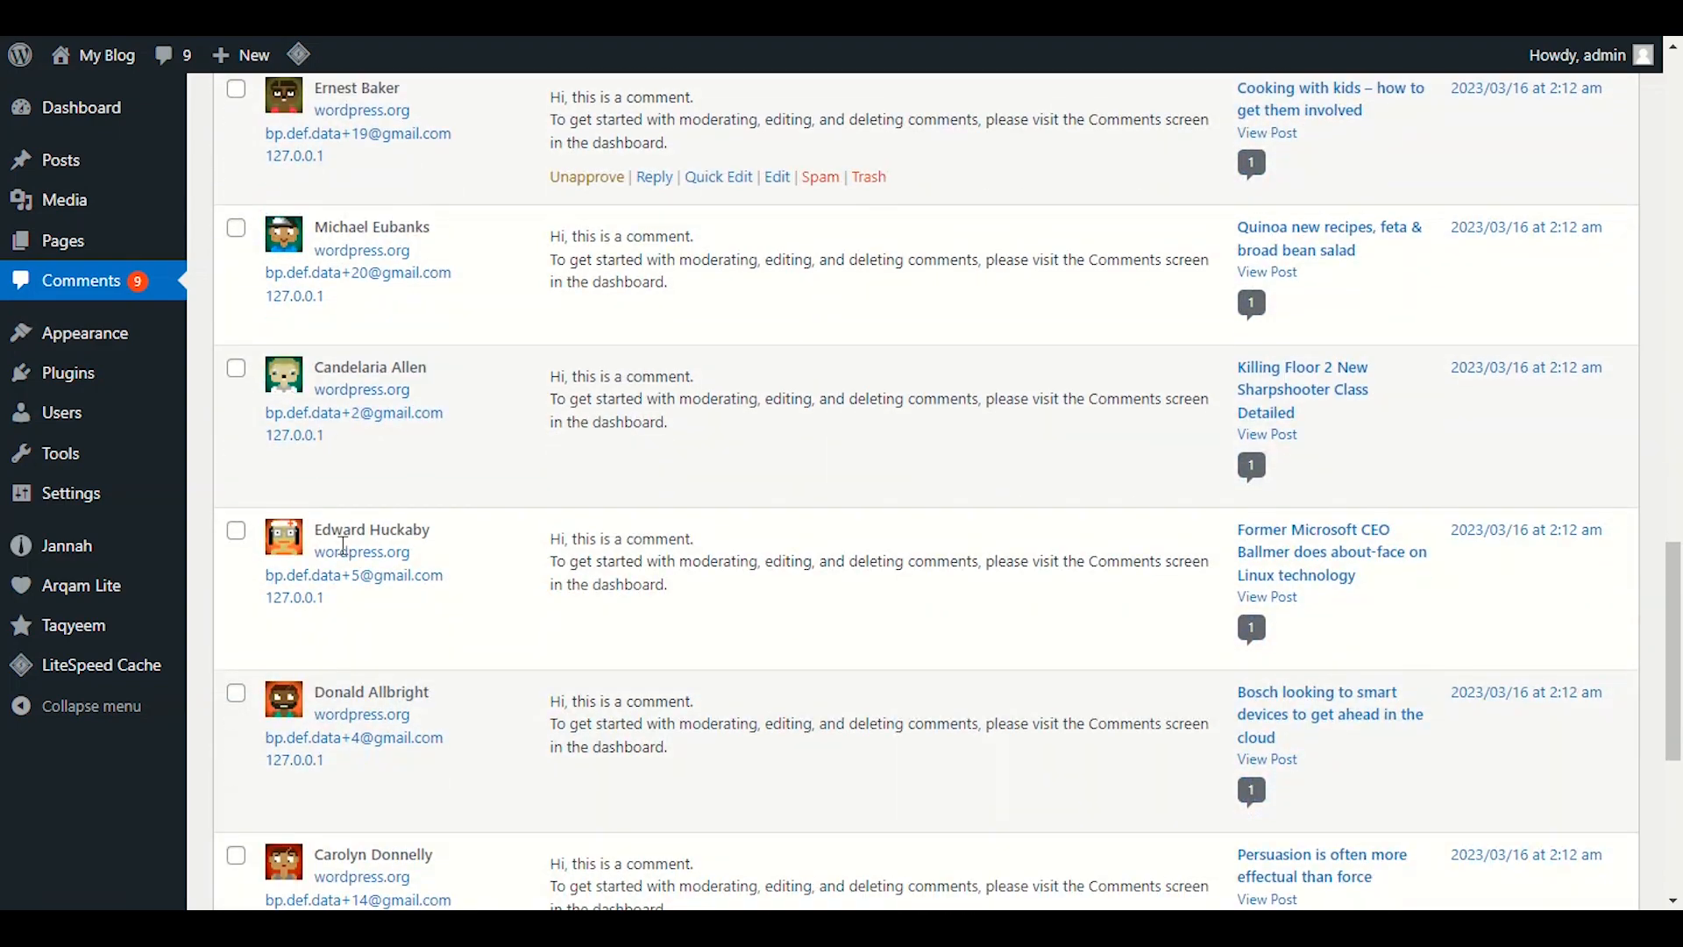
scroll(359, 561, "down", 3)
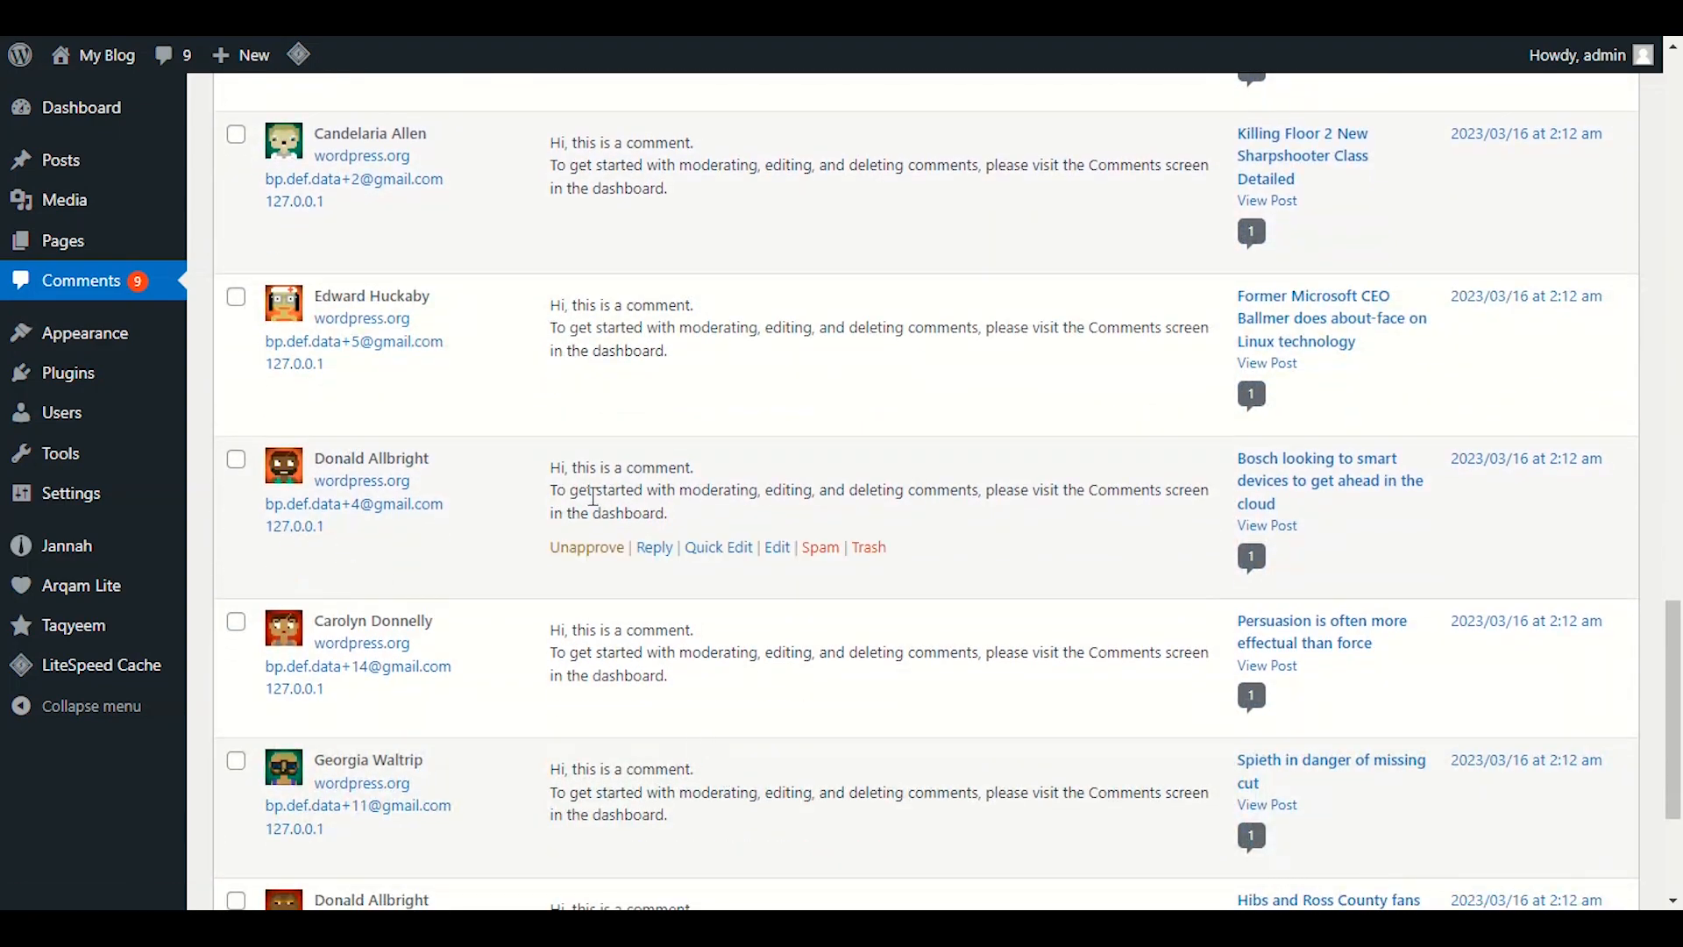
scroll(593, 496, "up", 8)
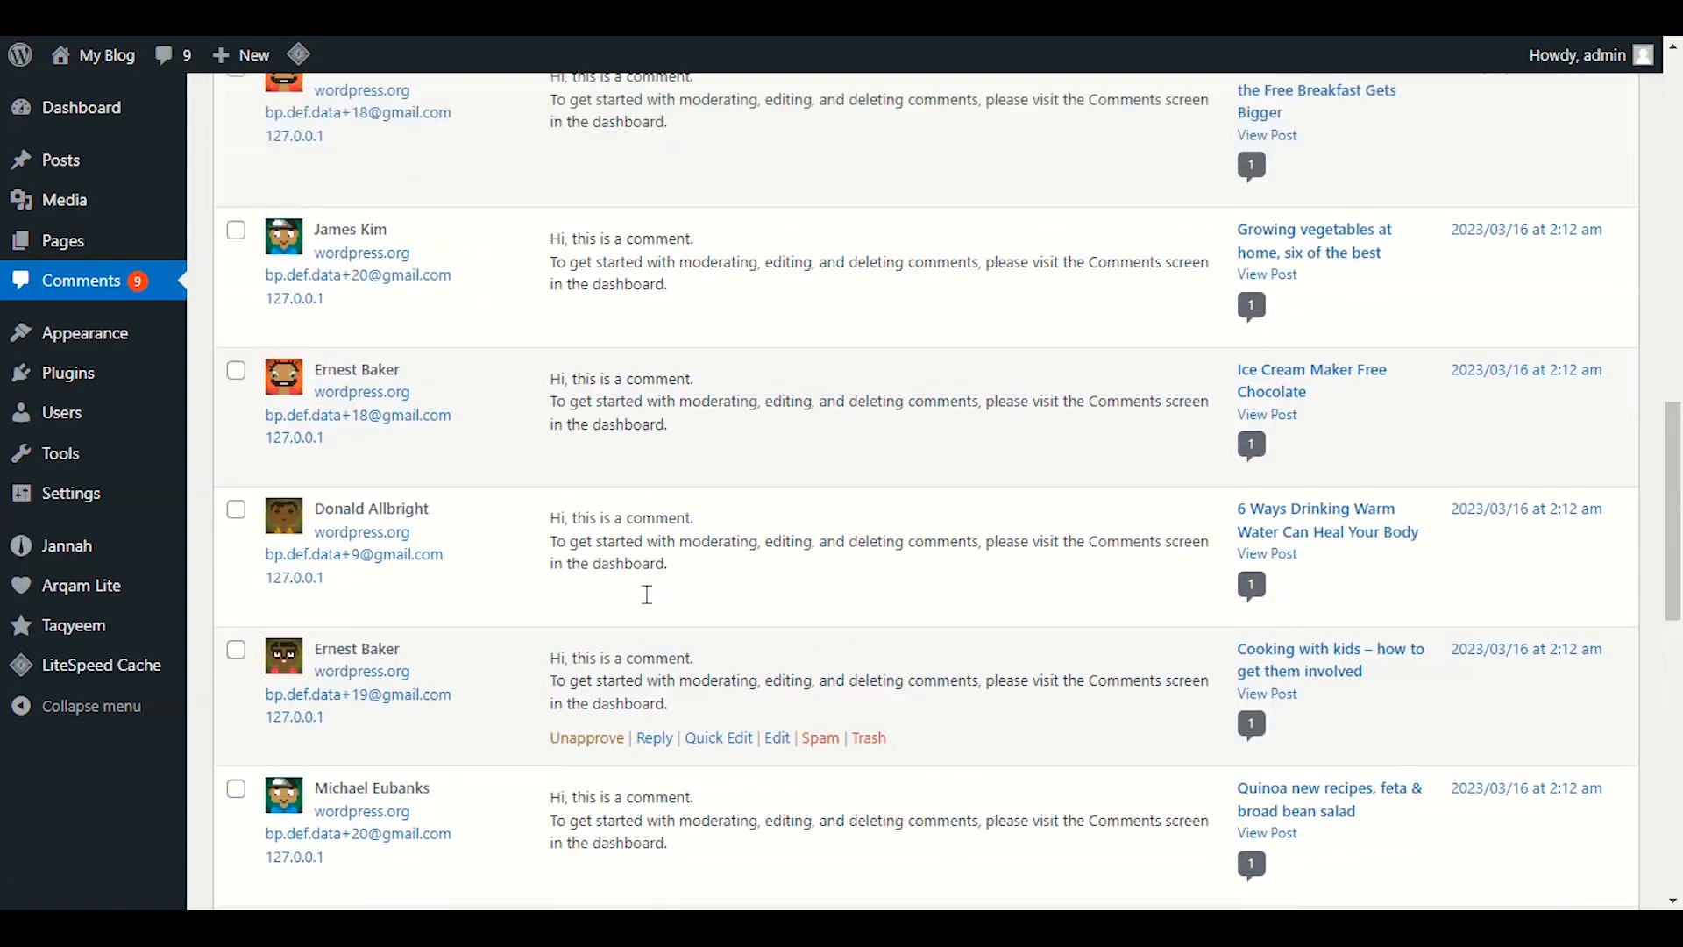
scroll(647, 594, "up", 10)
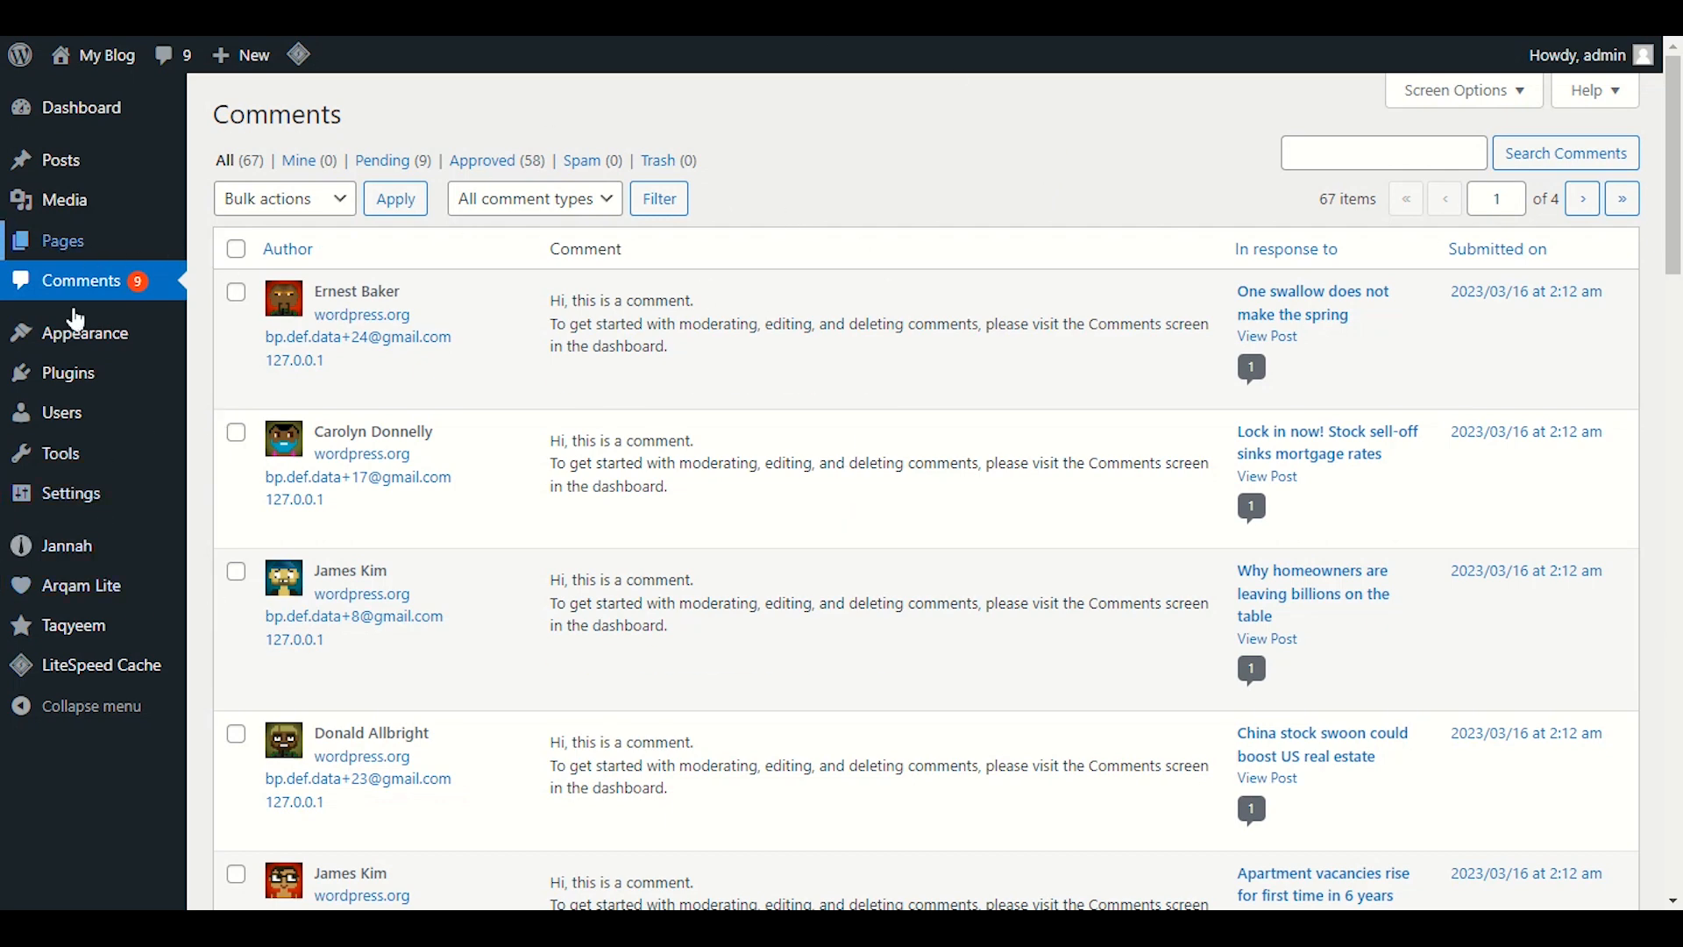
Search the plugin directory for 'spam' and install the CleanTalk Anti-Spam plugin.
mouse_move(69, 377)
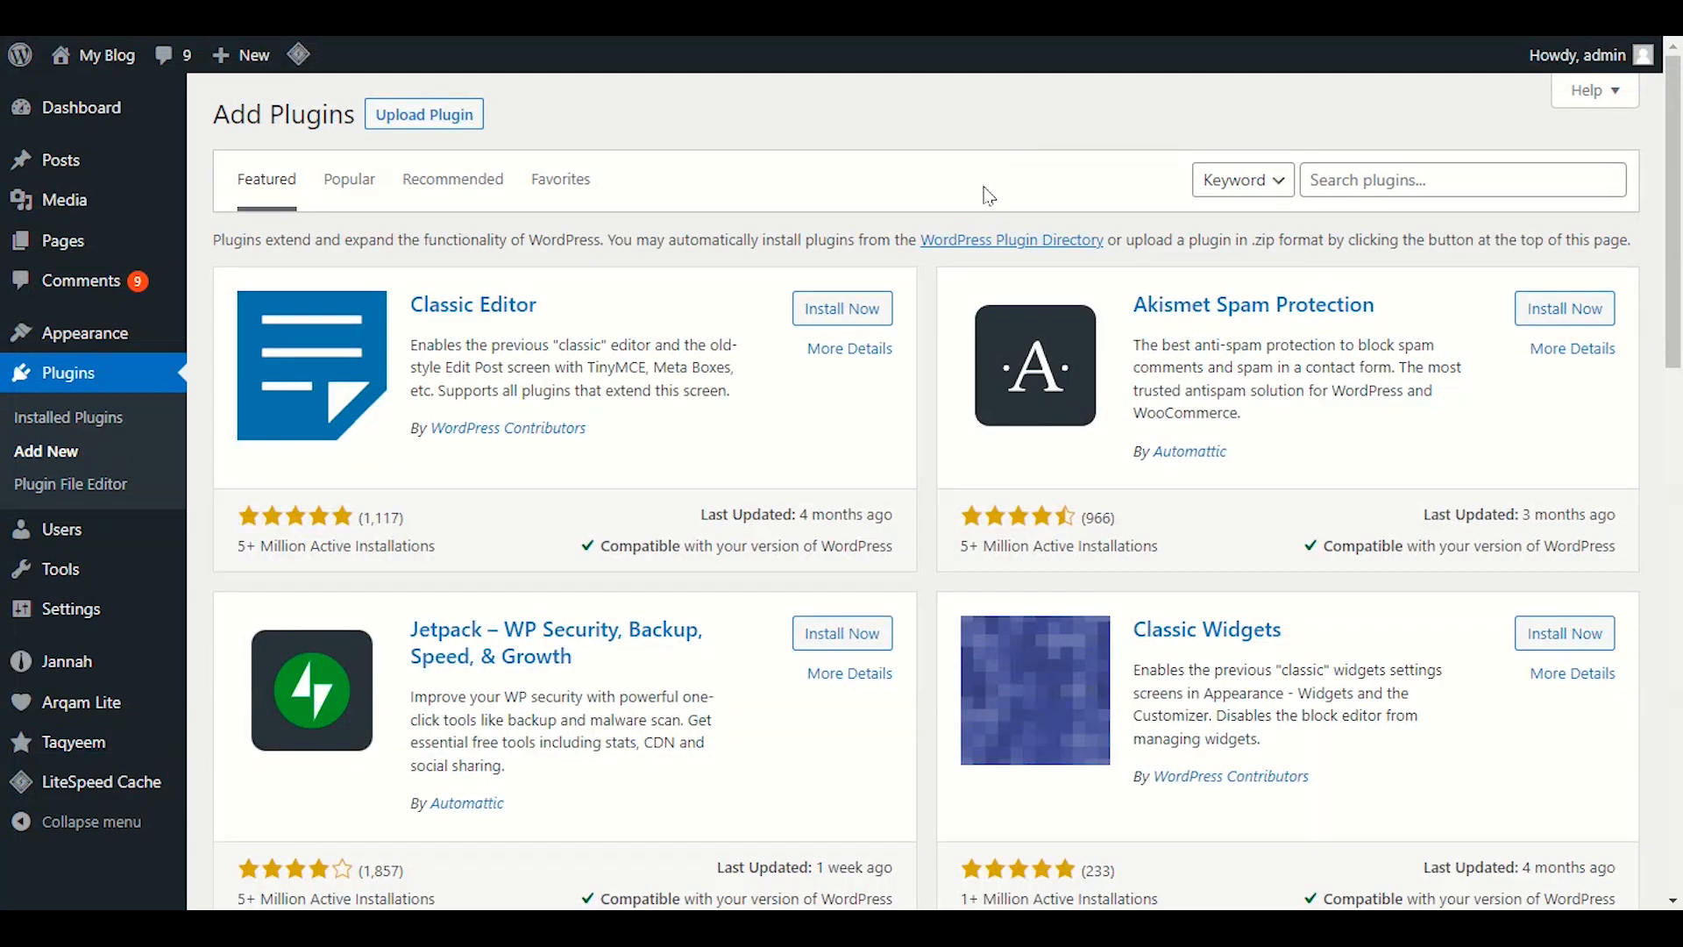
left_click(1393, 193)
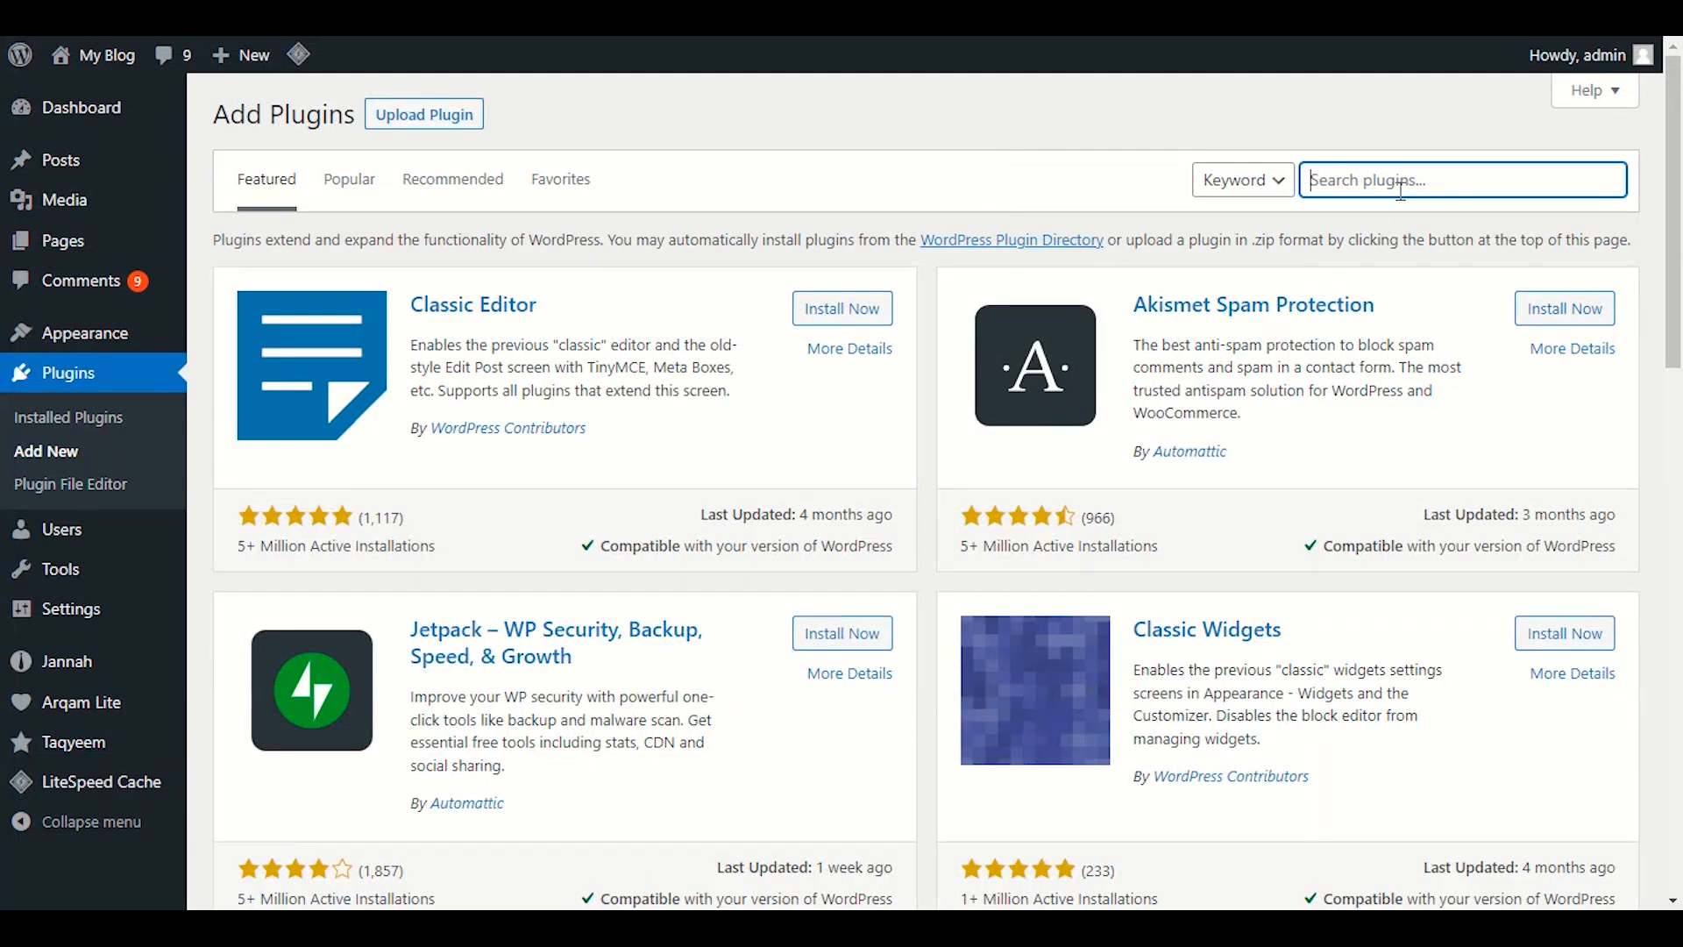
type("spa")
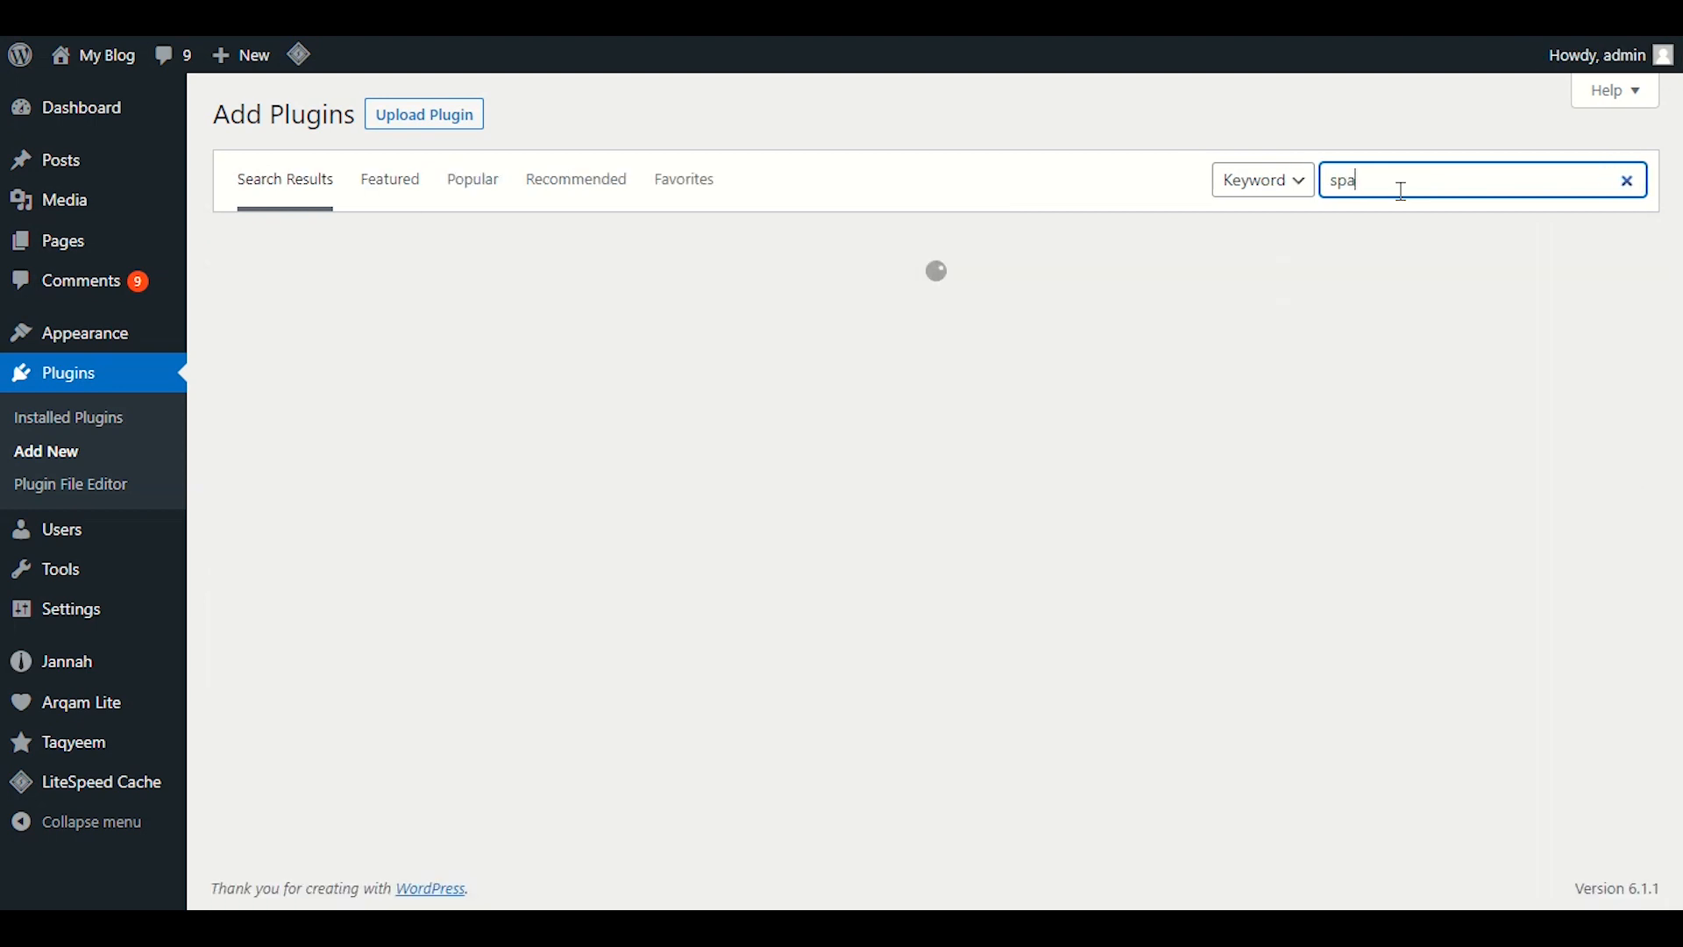
type("m")
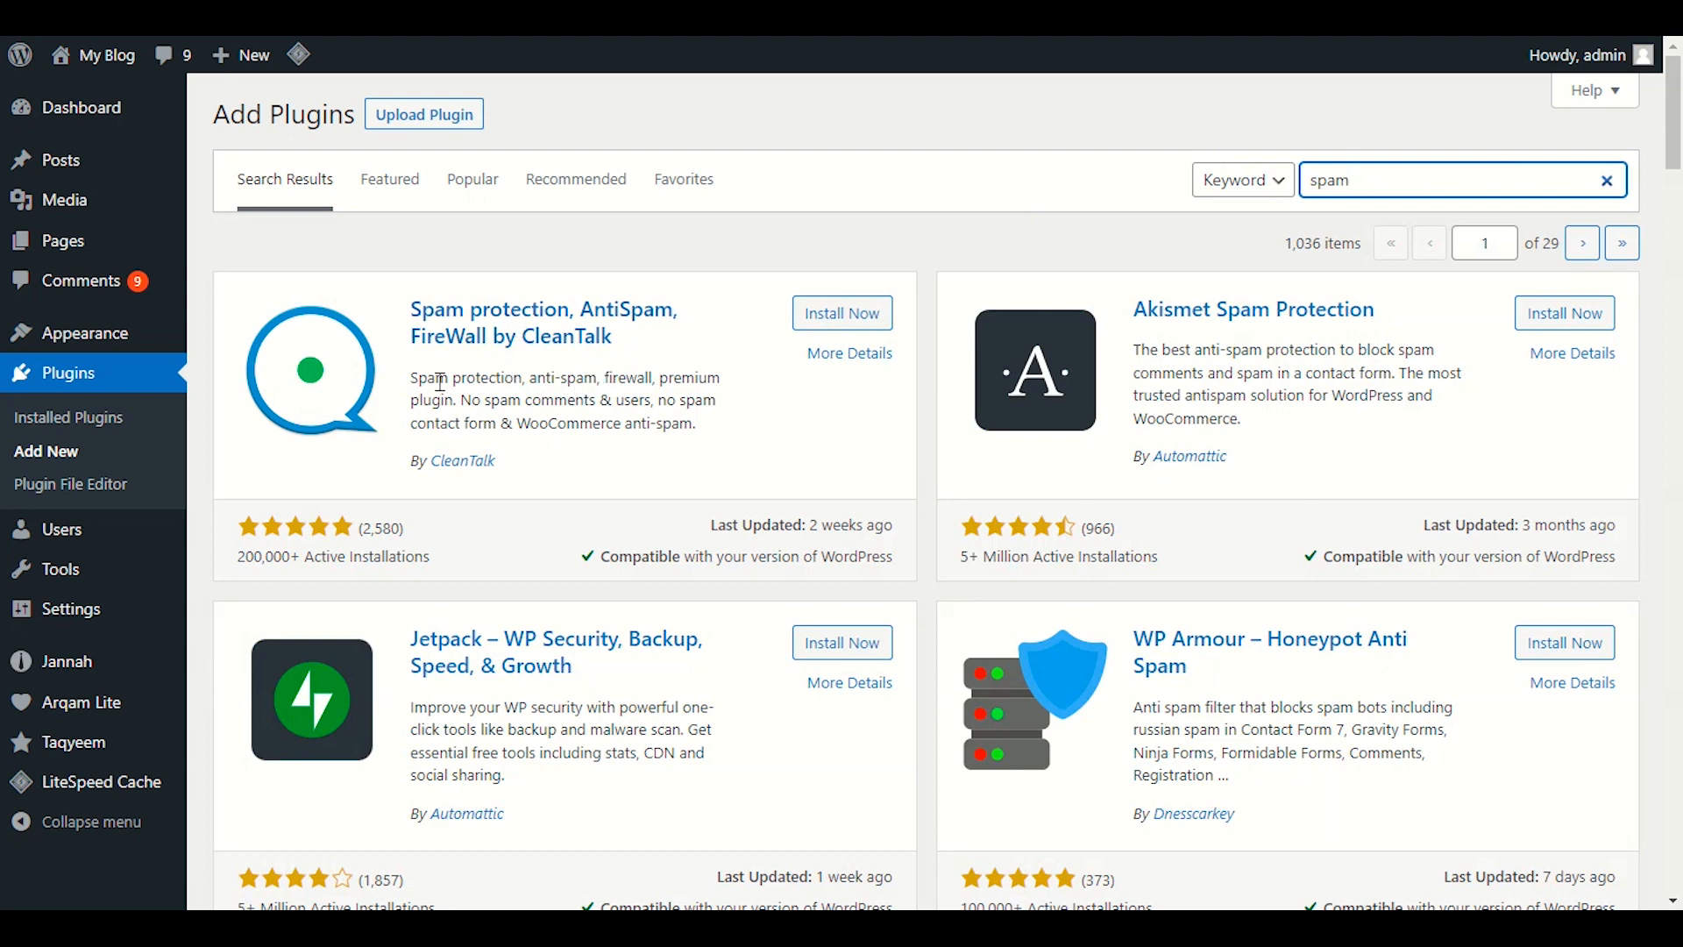
left_click(840, 314)
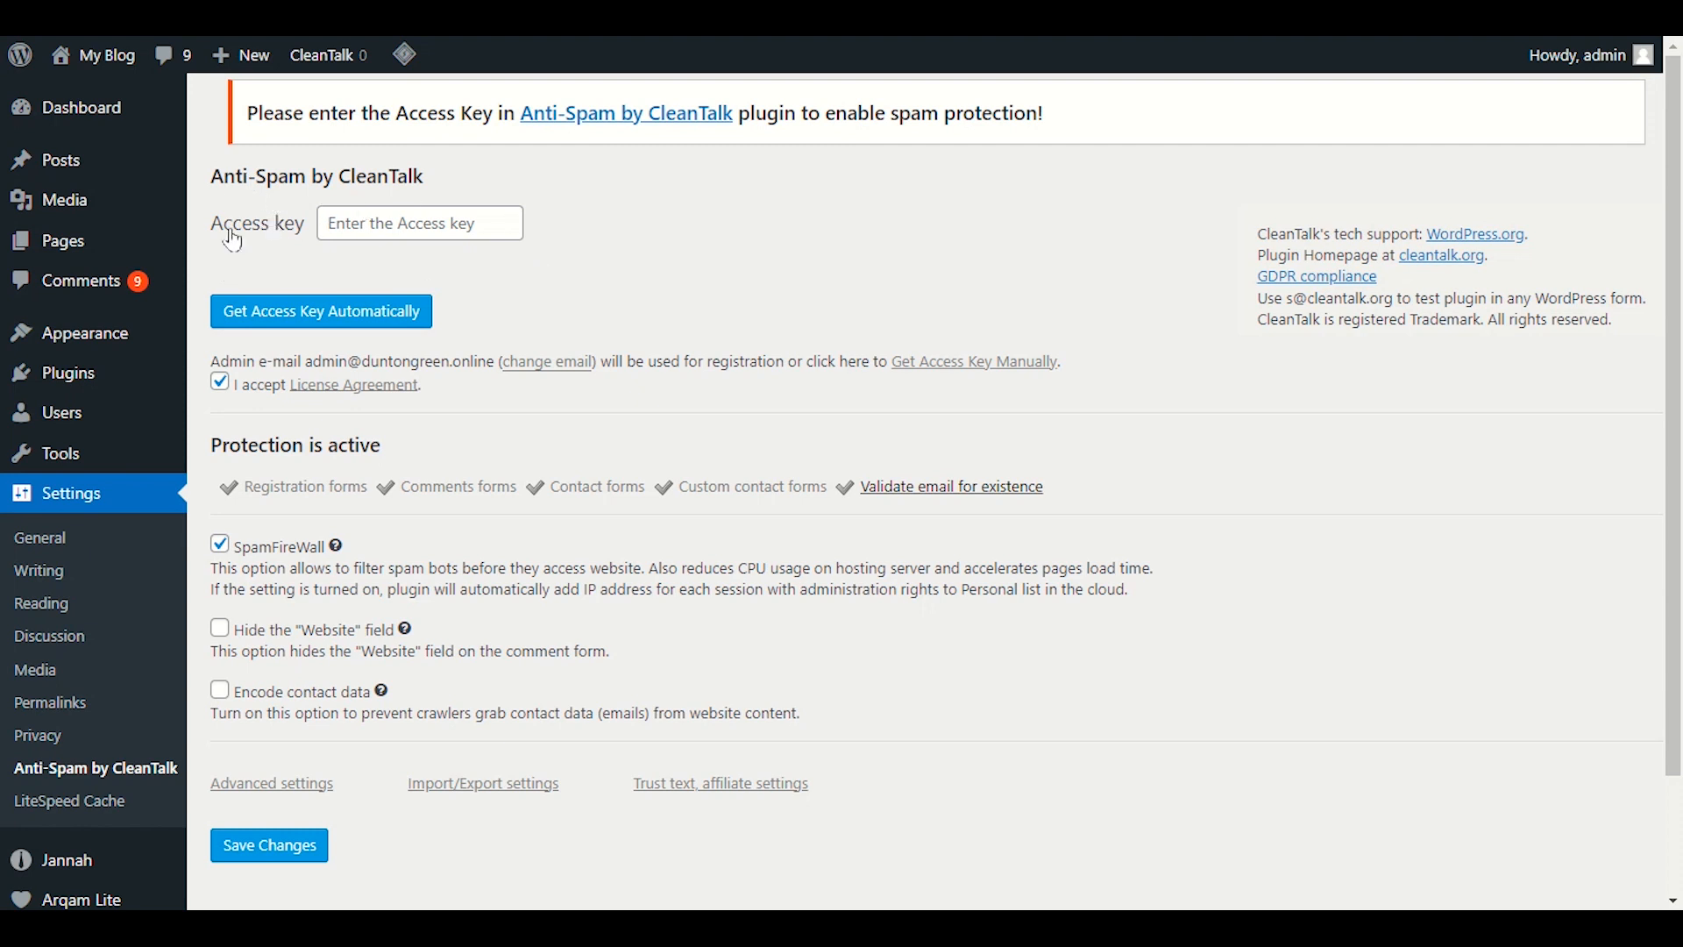
Request a CleanTalk access key automatically and dismiss the account-already-exists error.
left_click(323, 318)
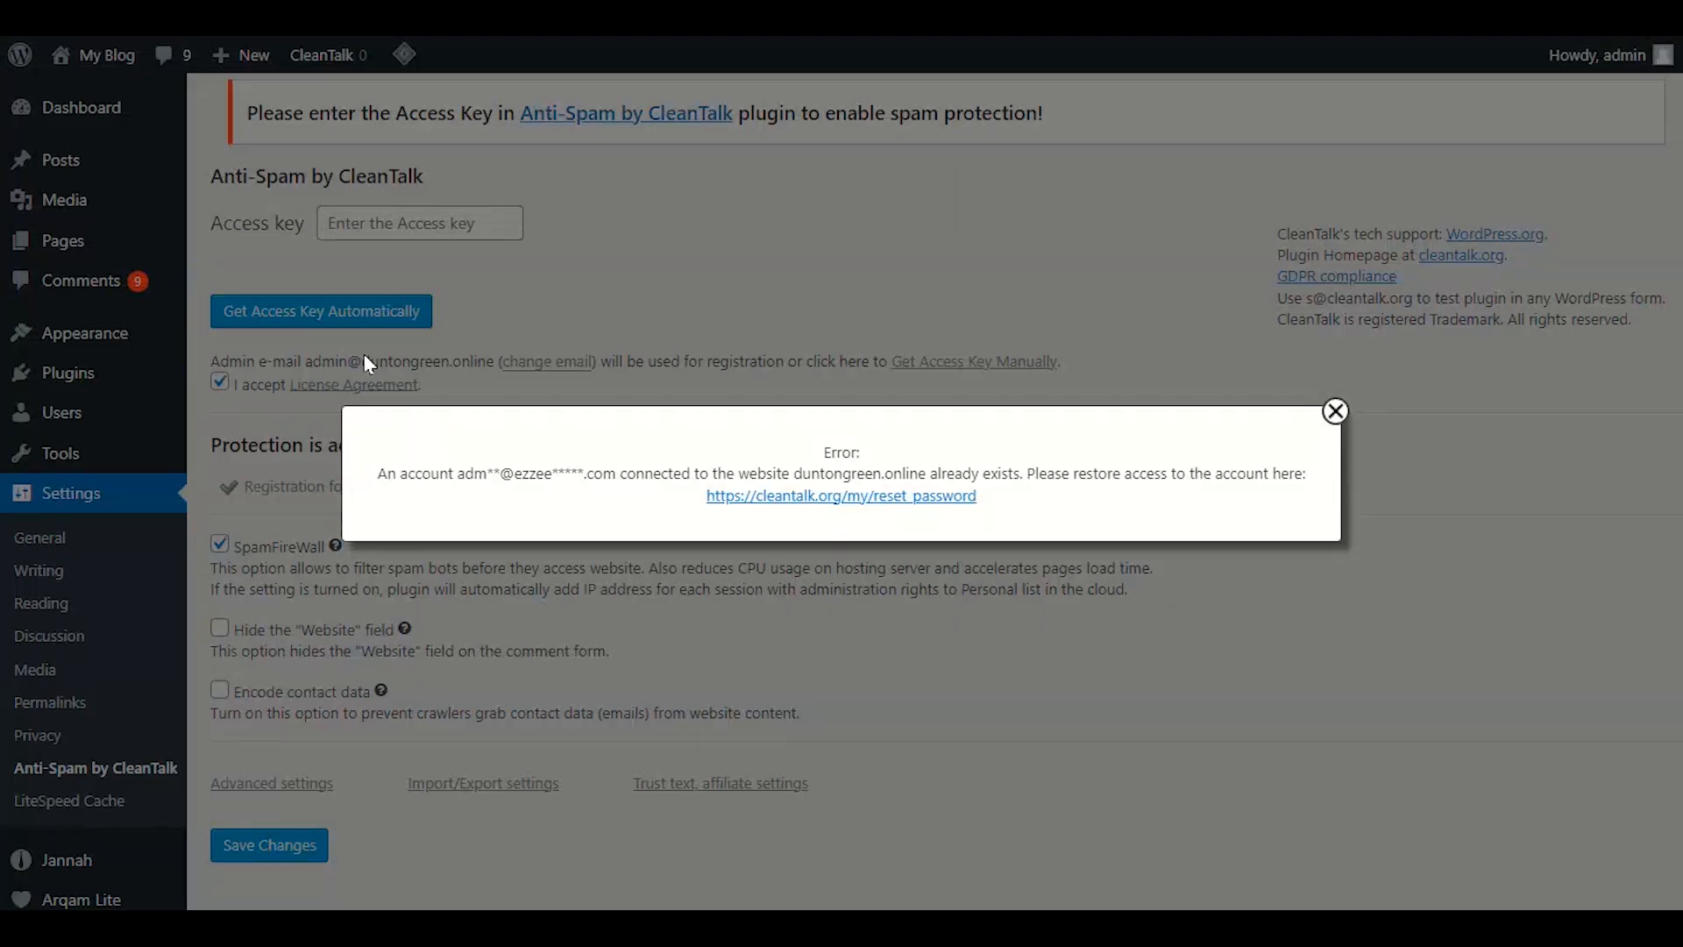
left_click(1334, 412)
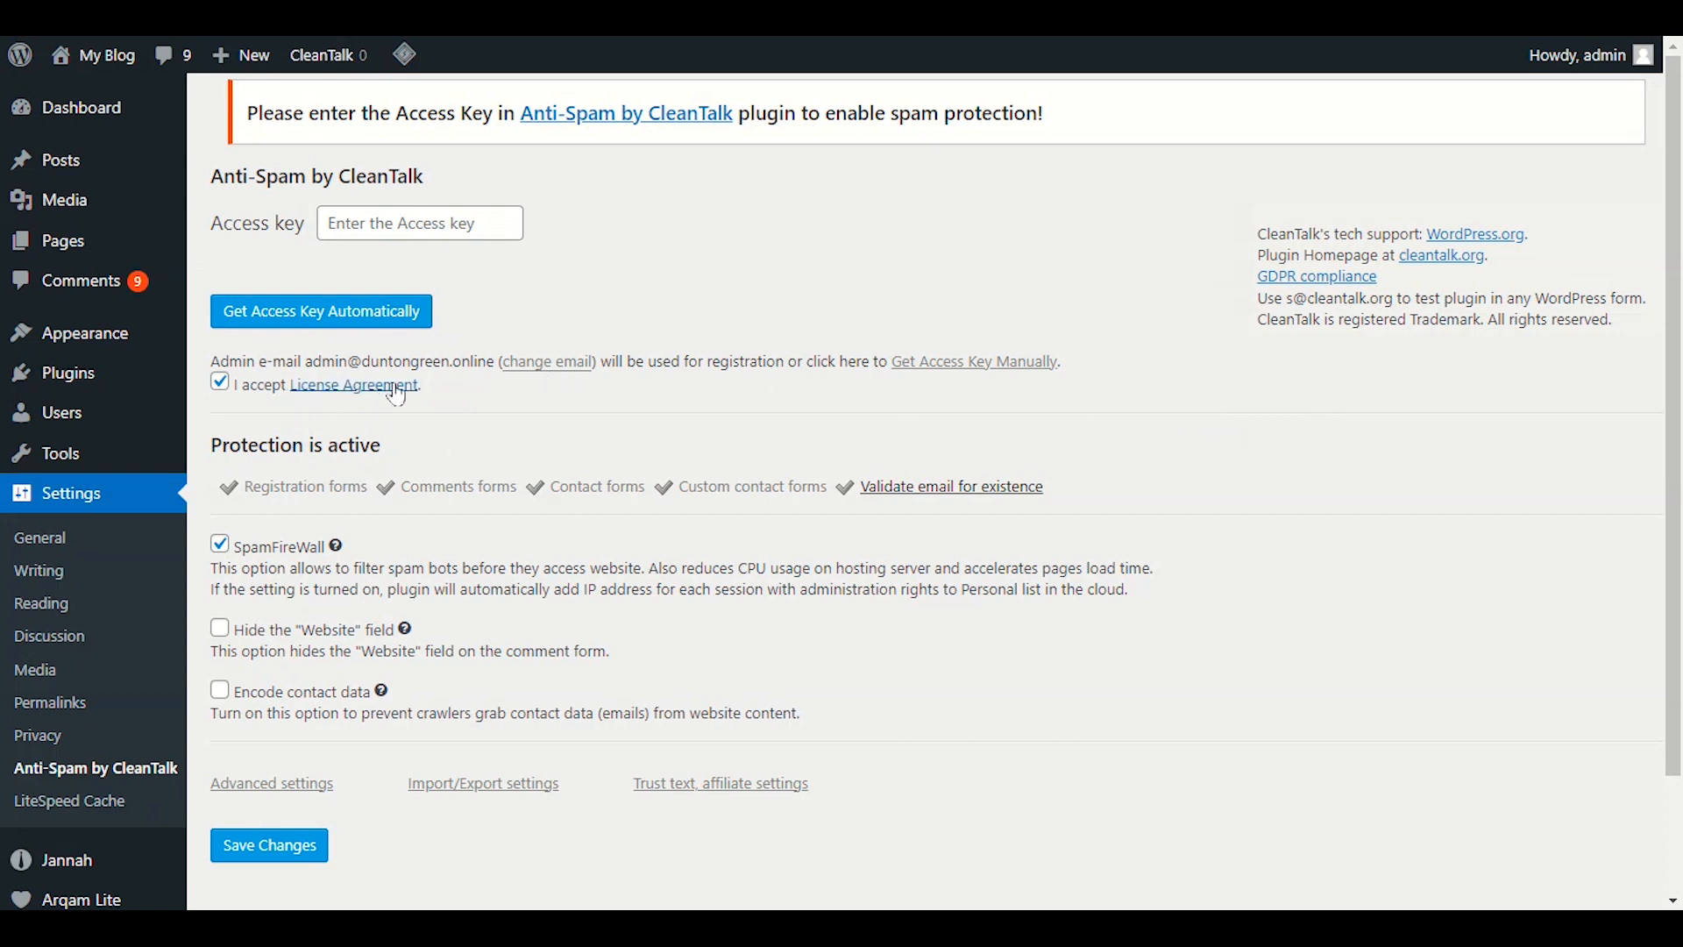
Save the anti-spam settings, retry the automatic access key, and dismiss the existing-account error.
left_click(549, 364)
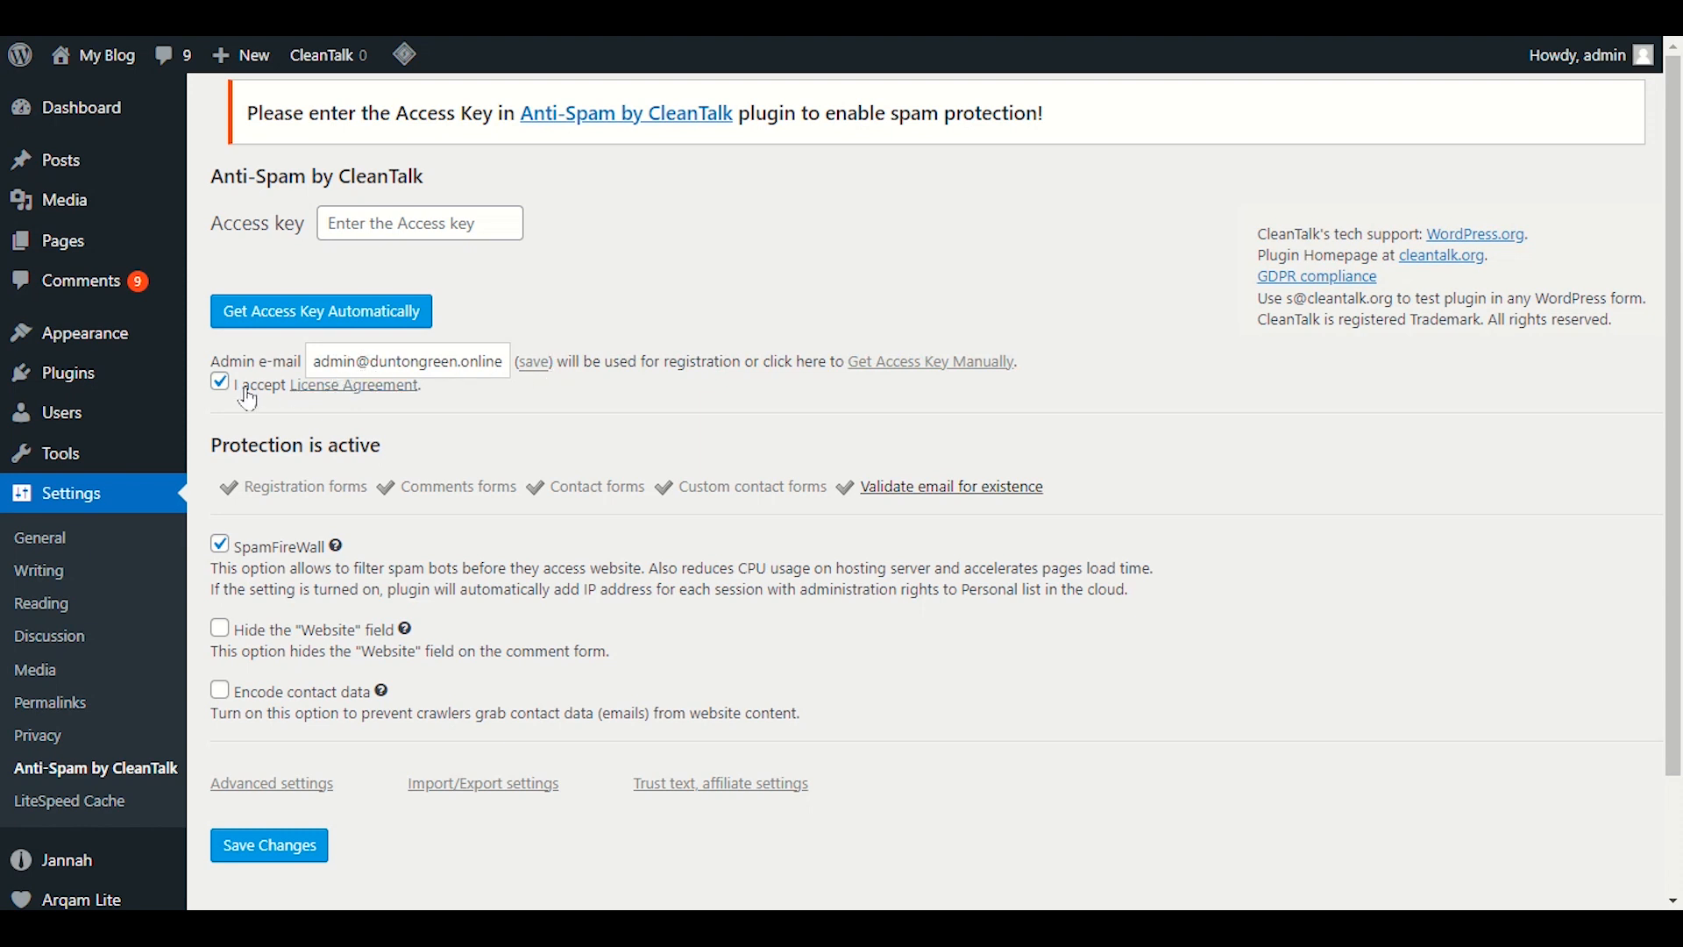
left_click(276, 845)
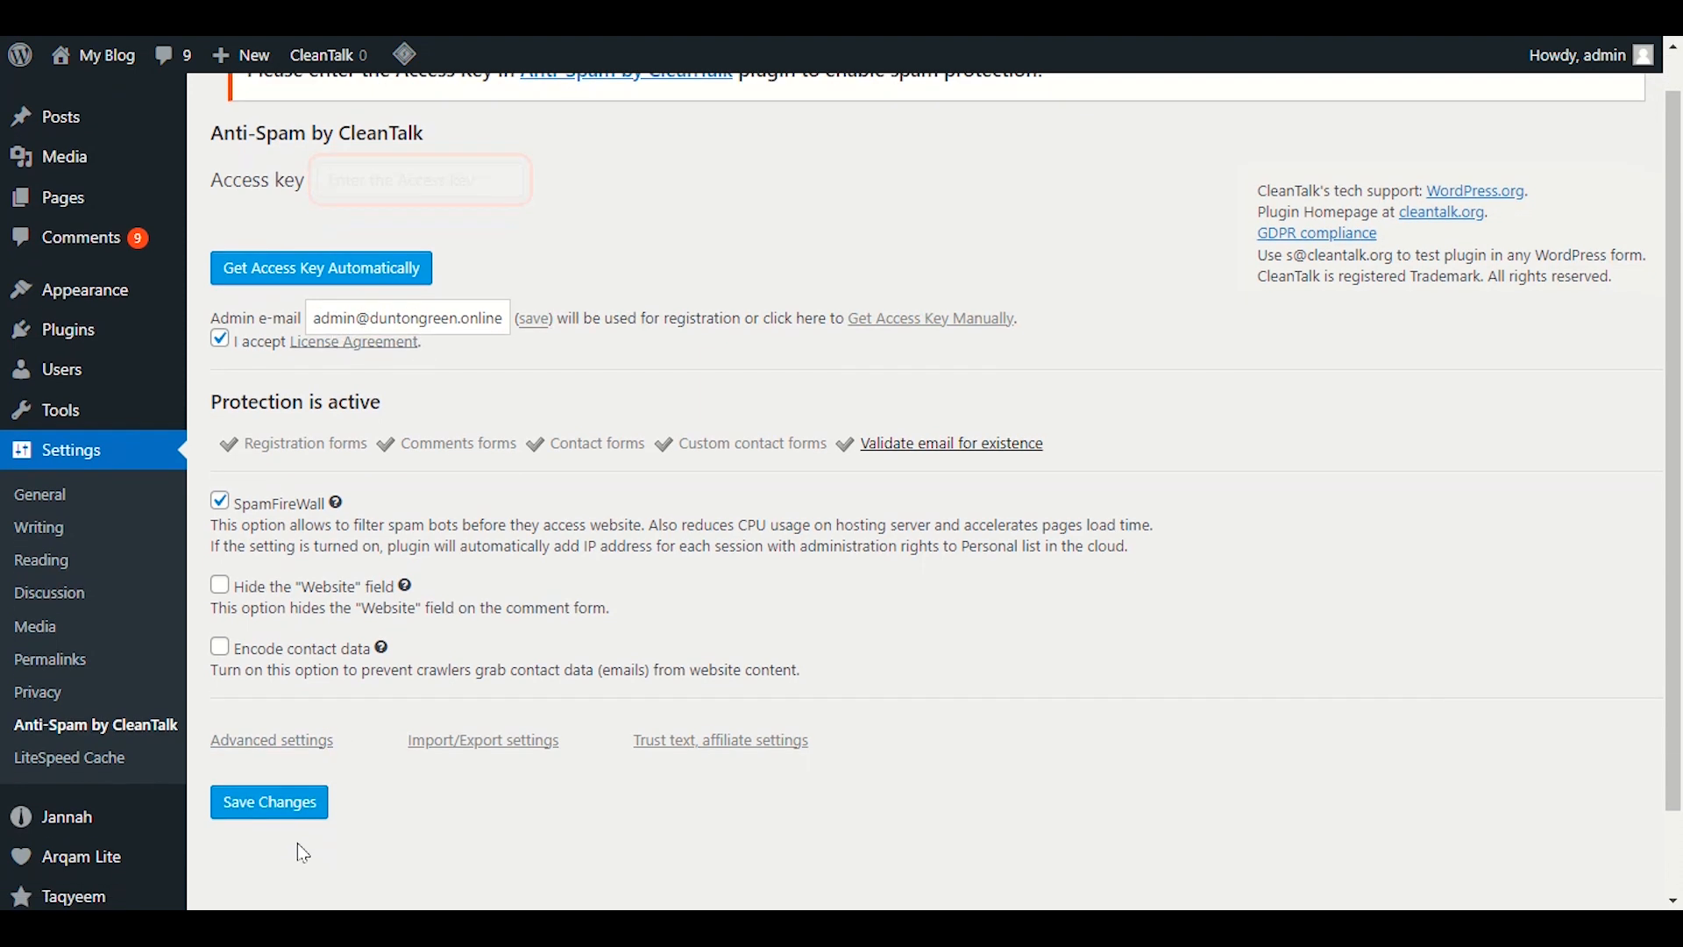
left_click(281, 263)
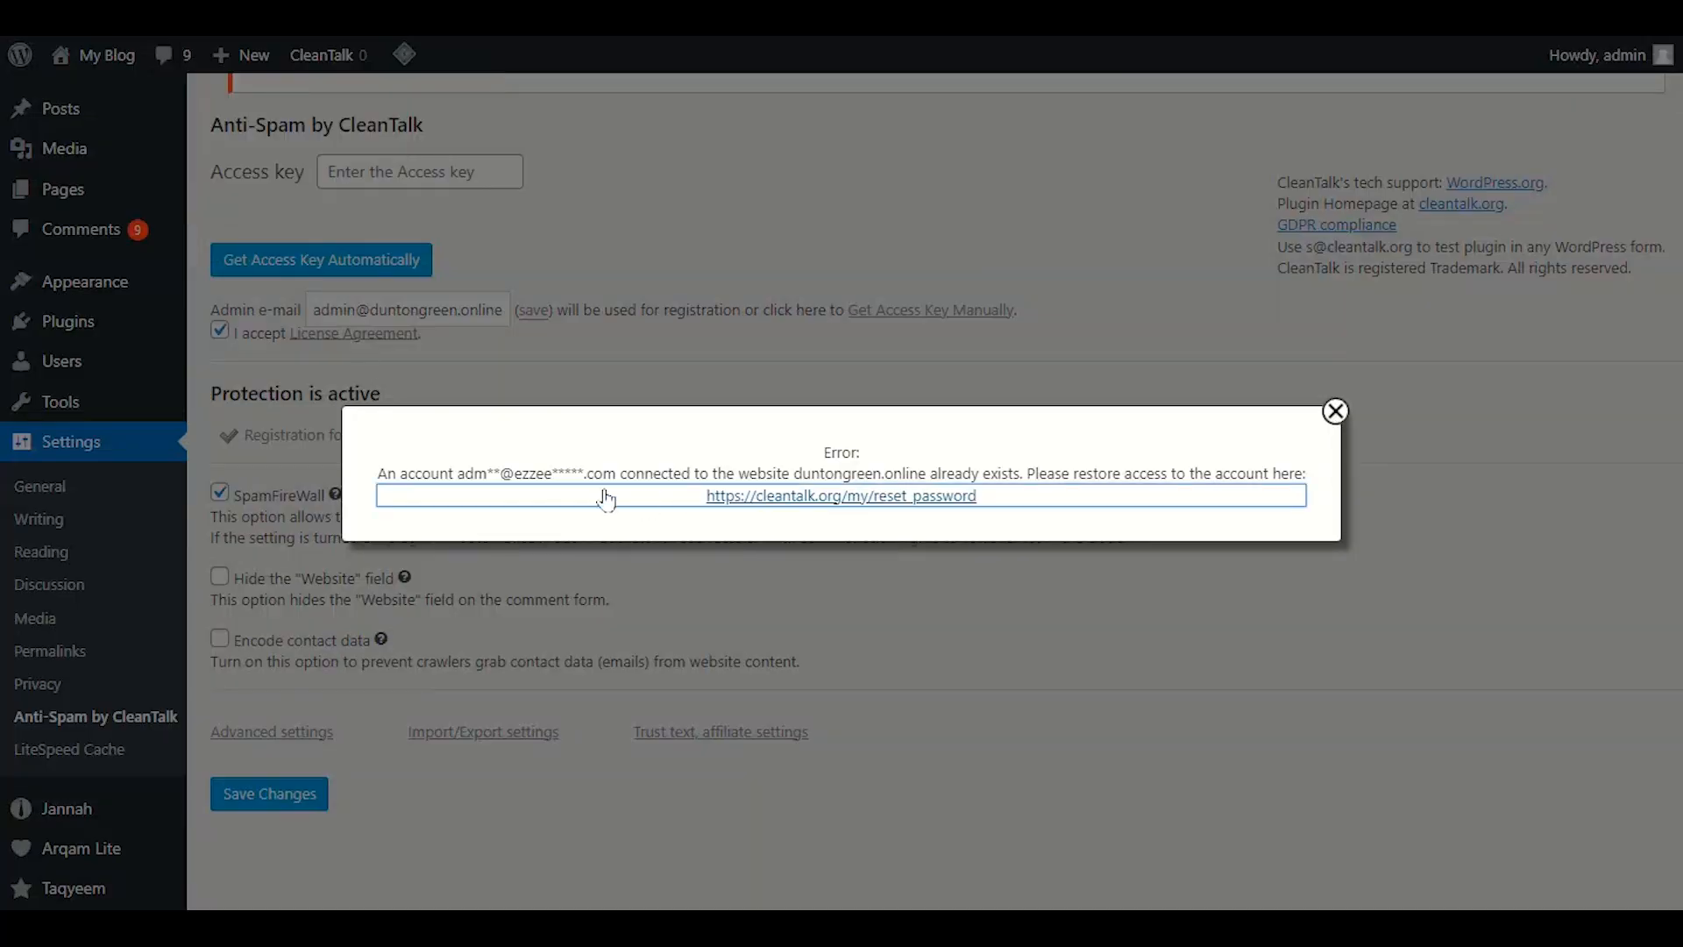
left_click(1335, 411)
Replace the admin e-mail's domain, save the settings, and request the access key again.
left_click_drag(370, 311, 526, 318)
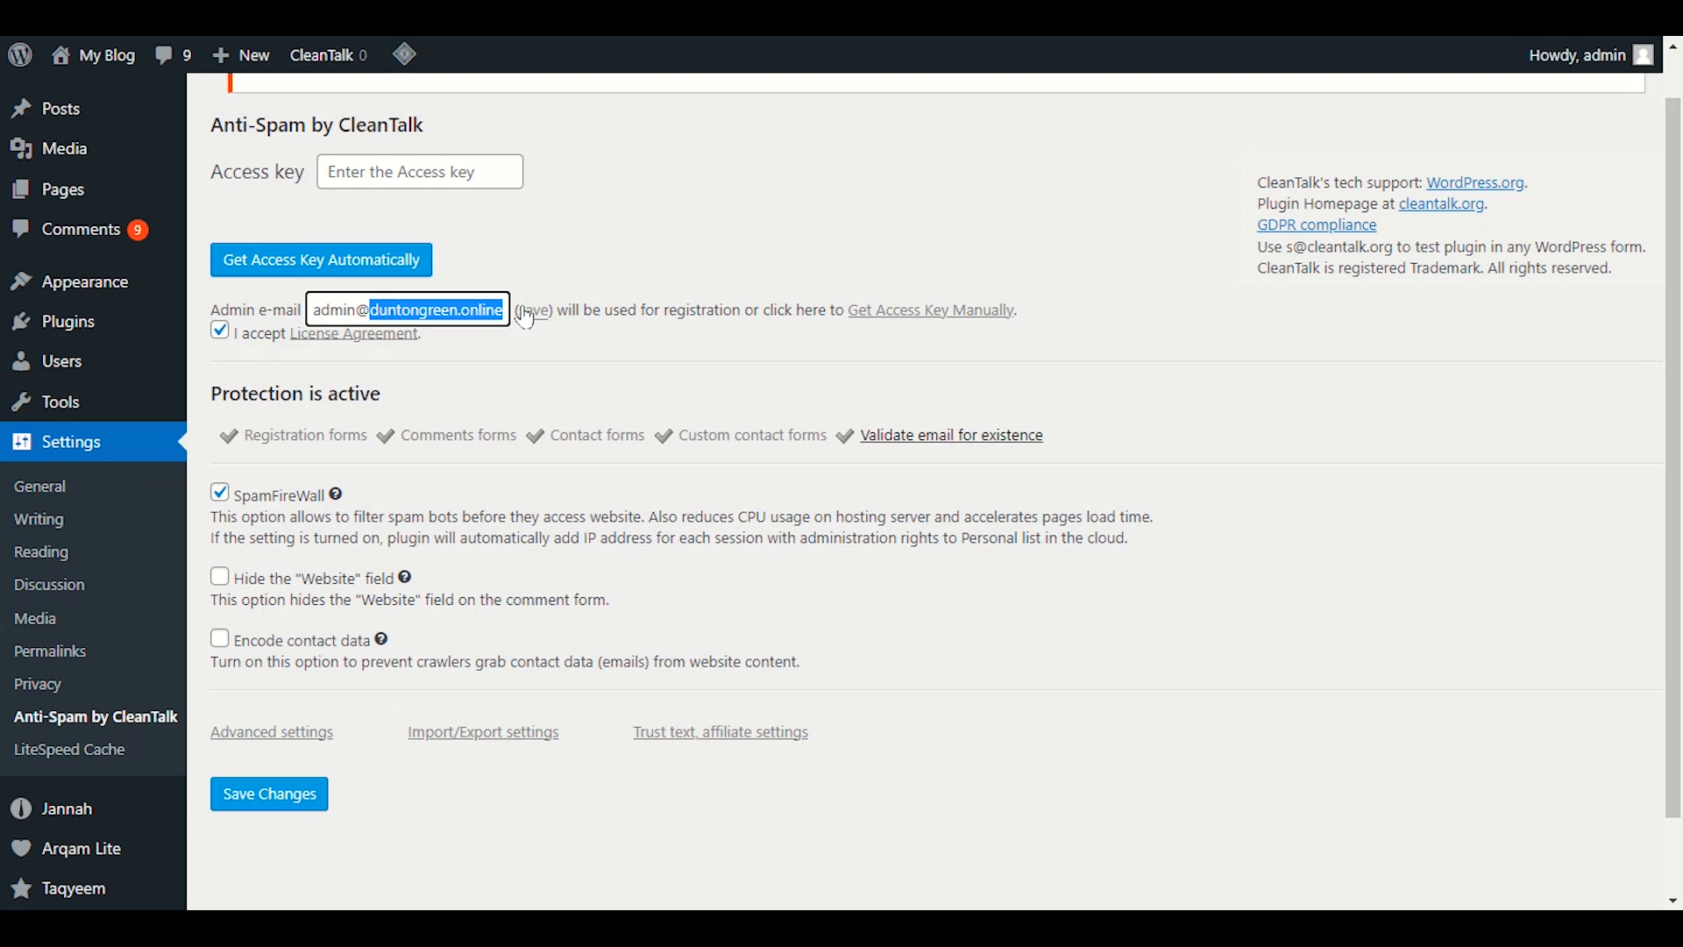
type("ezzeei")
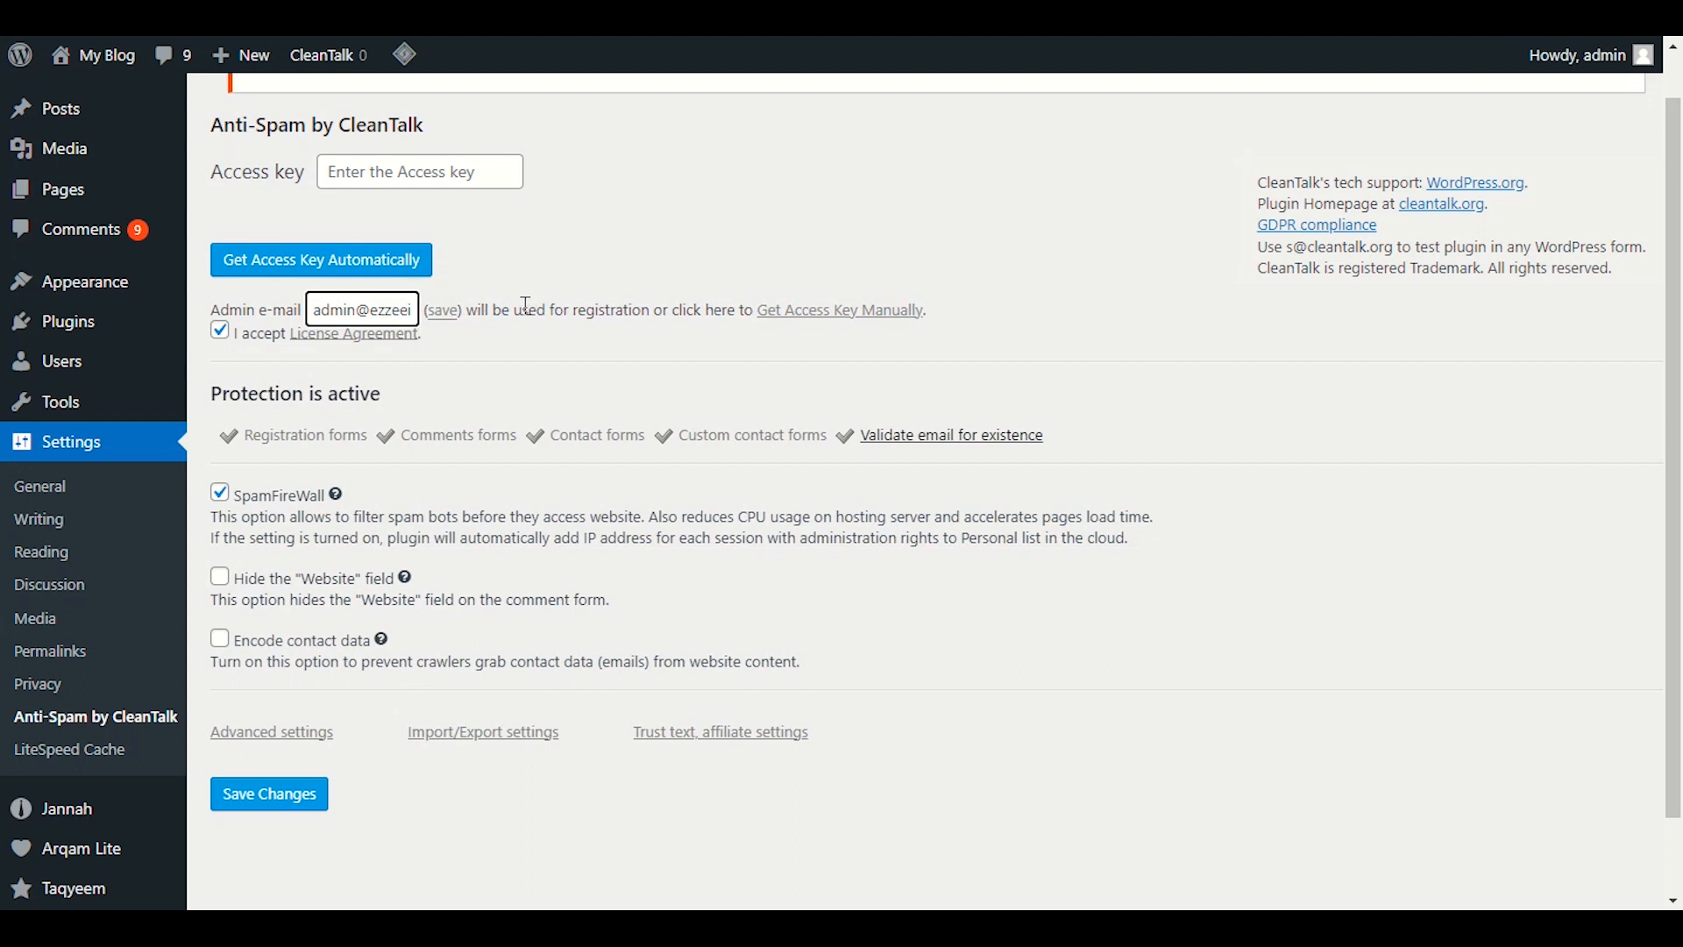
type("deas.com")
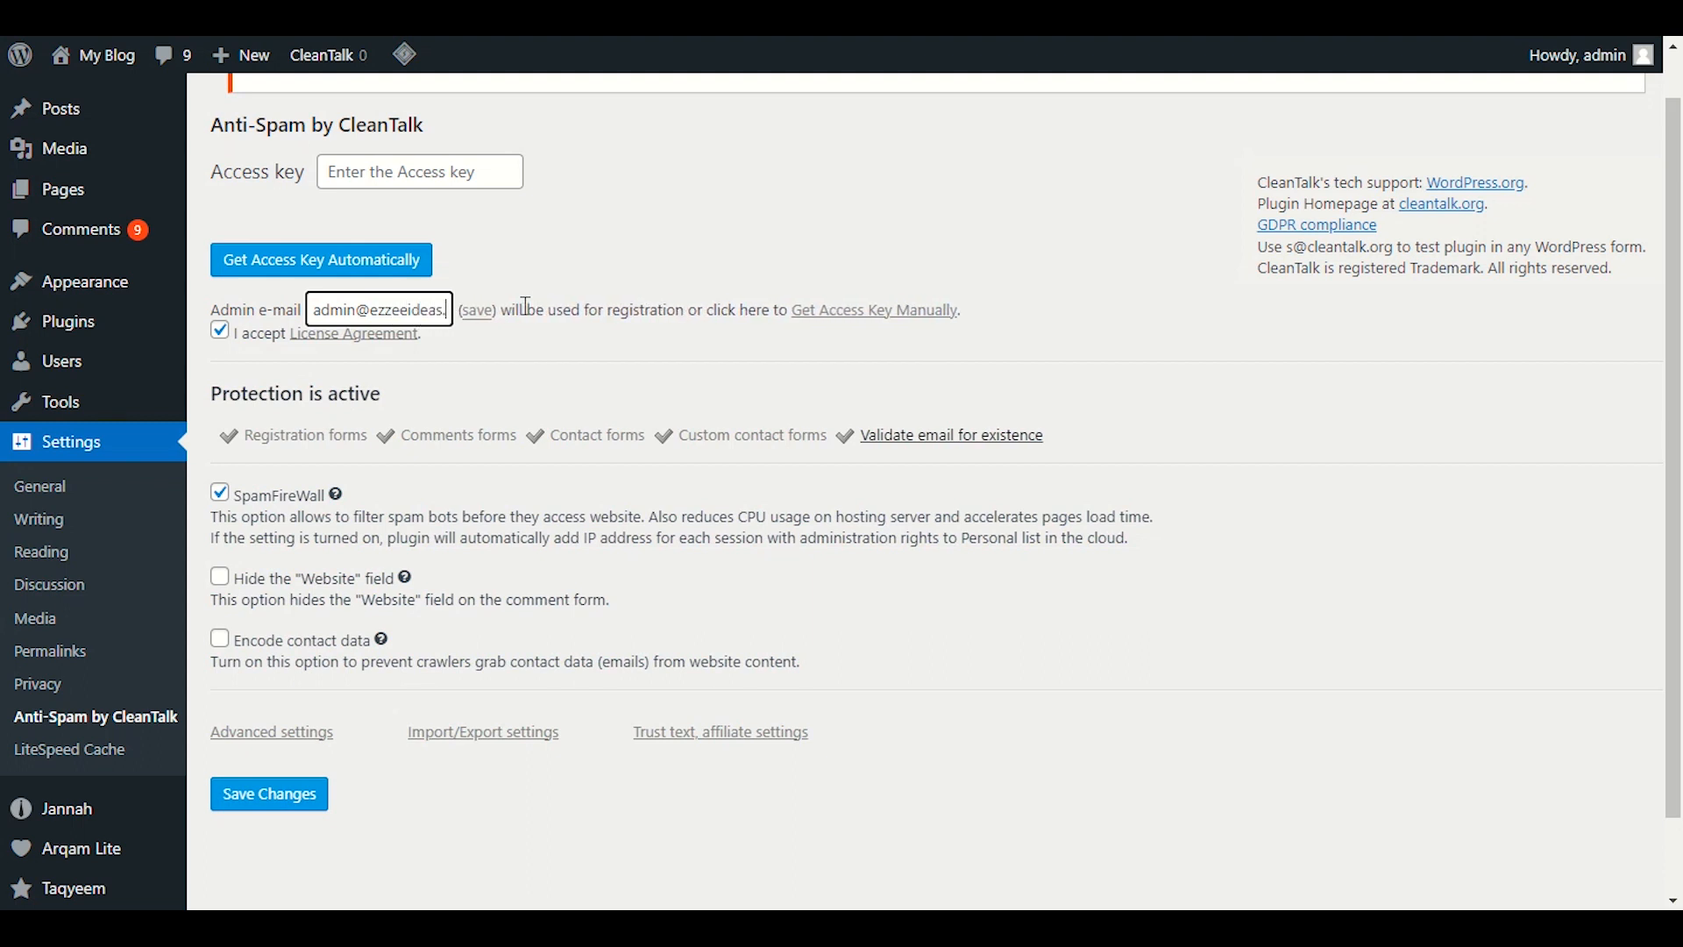
left_click(561, 359)
left_click(273, 793)
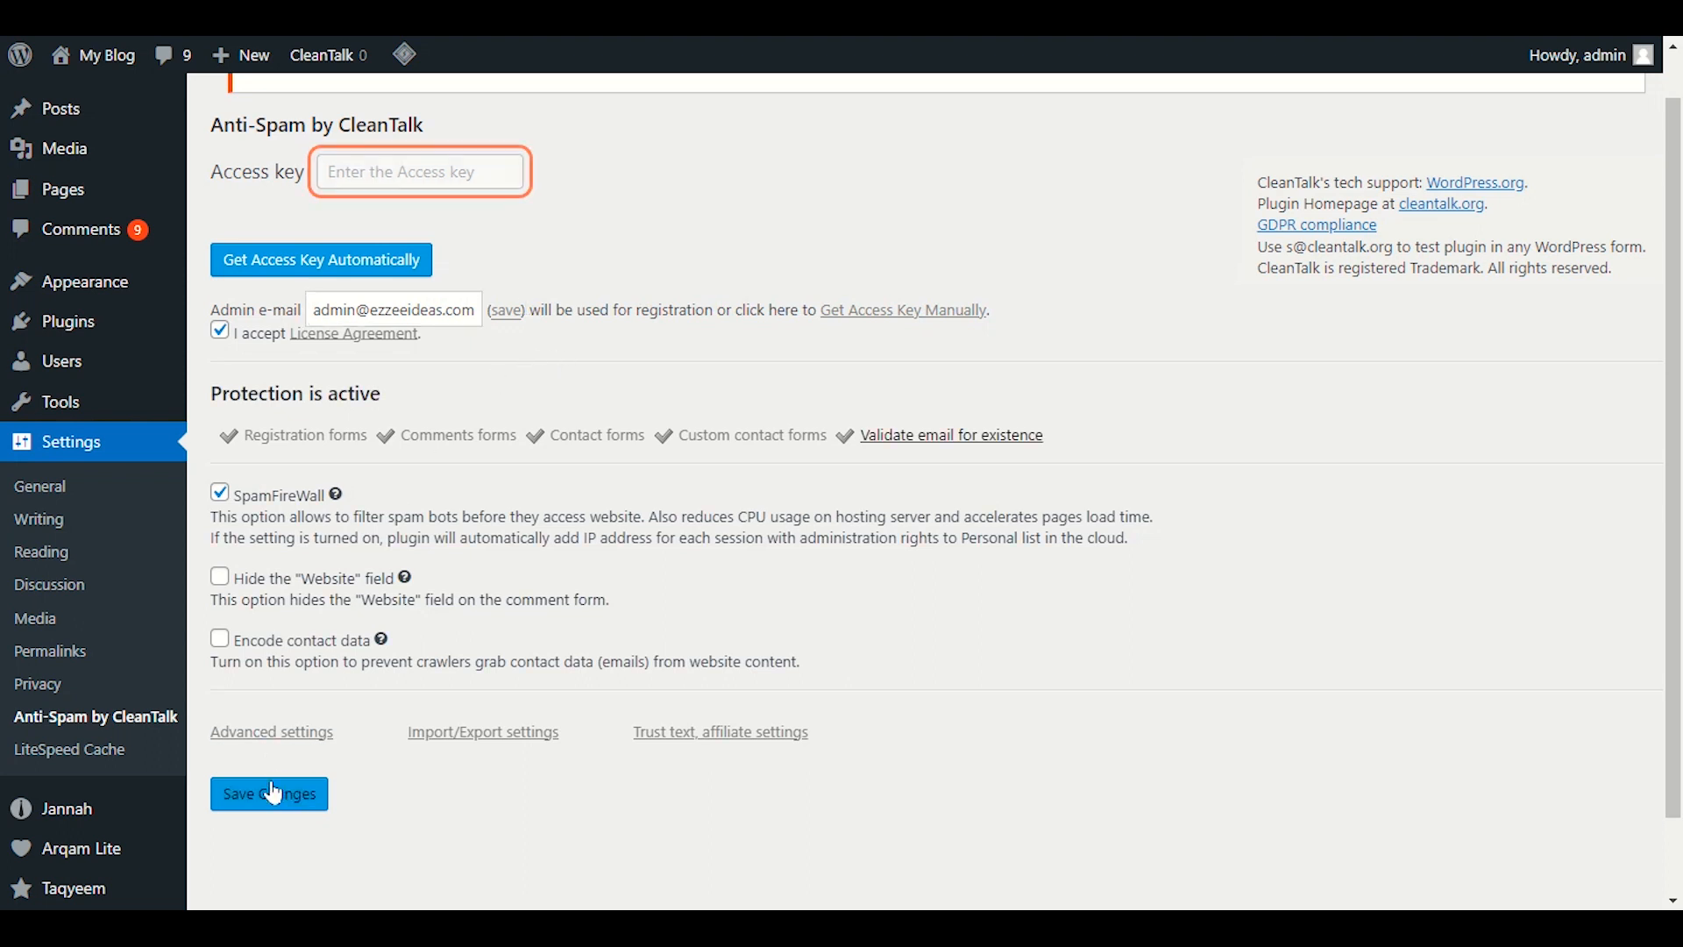
left_click(370, 256)
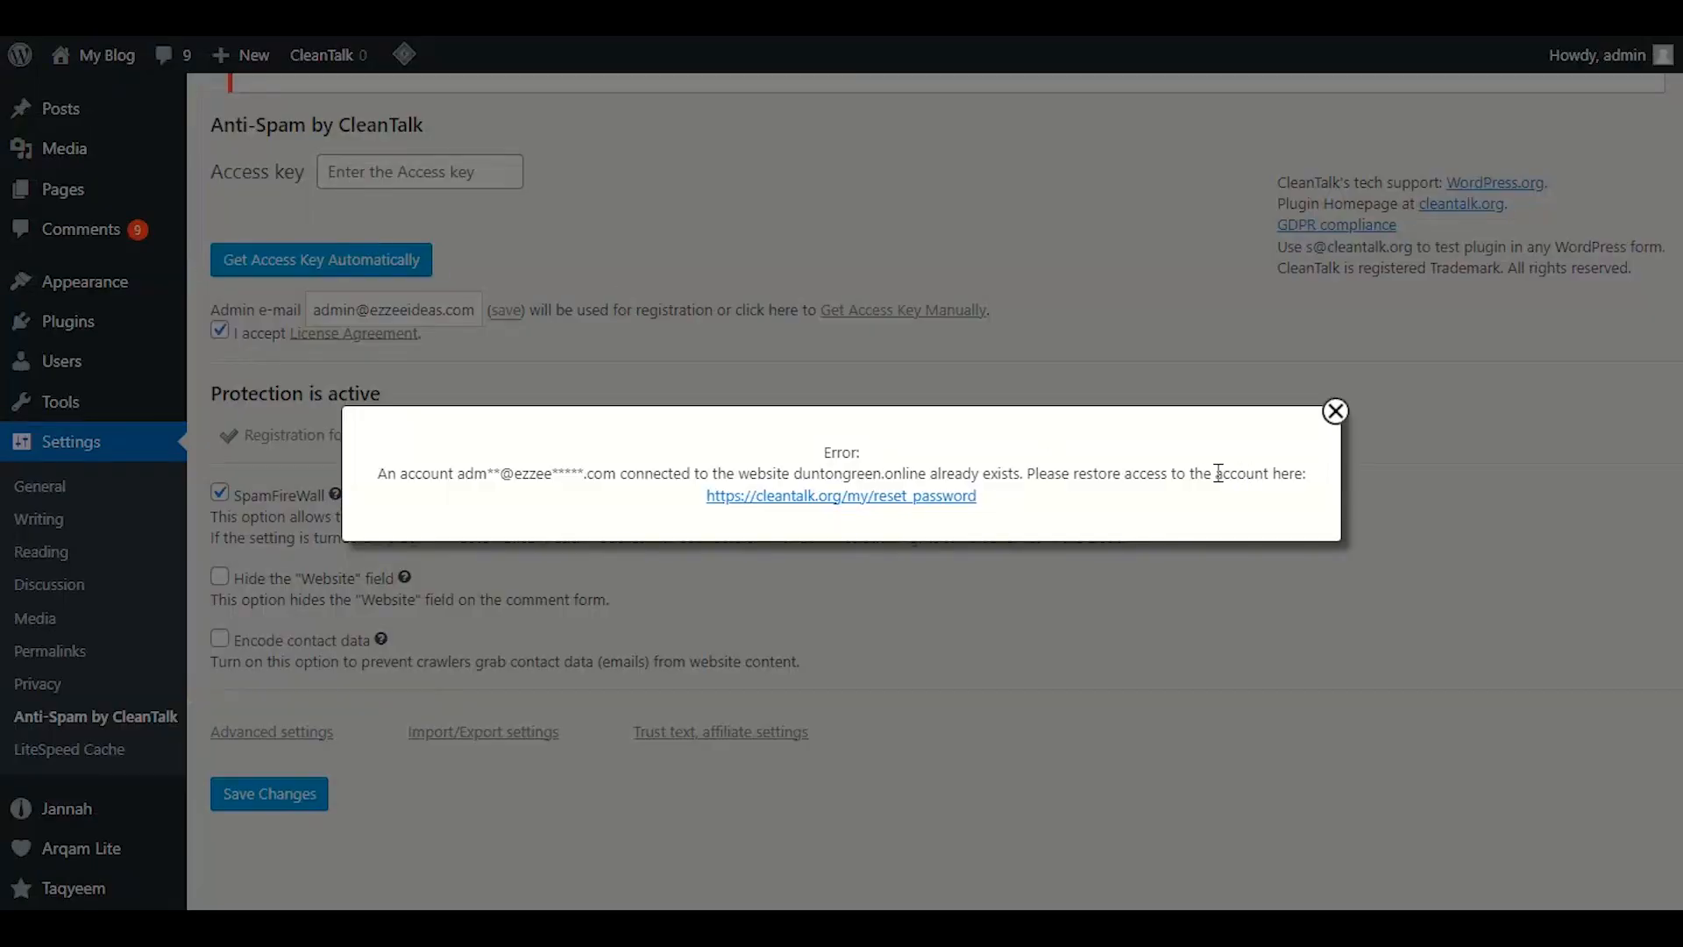
Go from the CleanTalk password reset page to the dashboard login and enter the admin e-mail.
left_click(1335, 411)
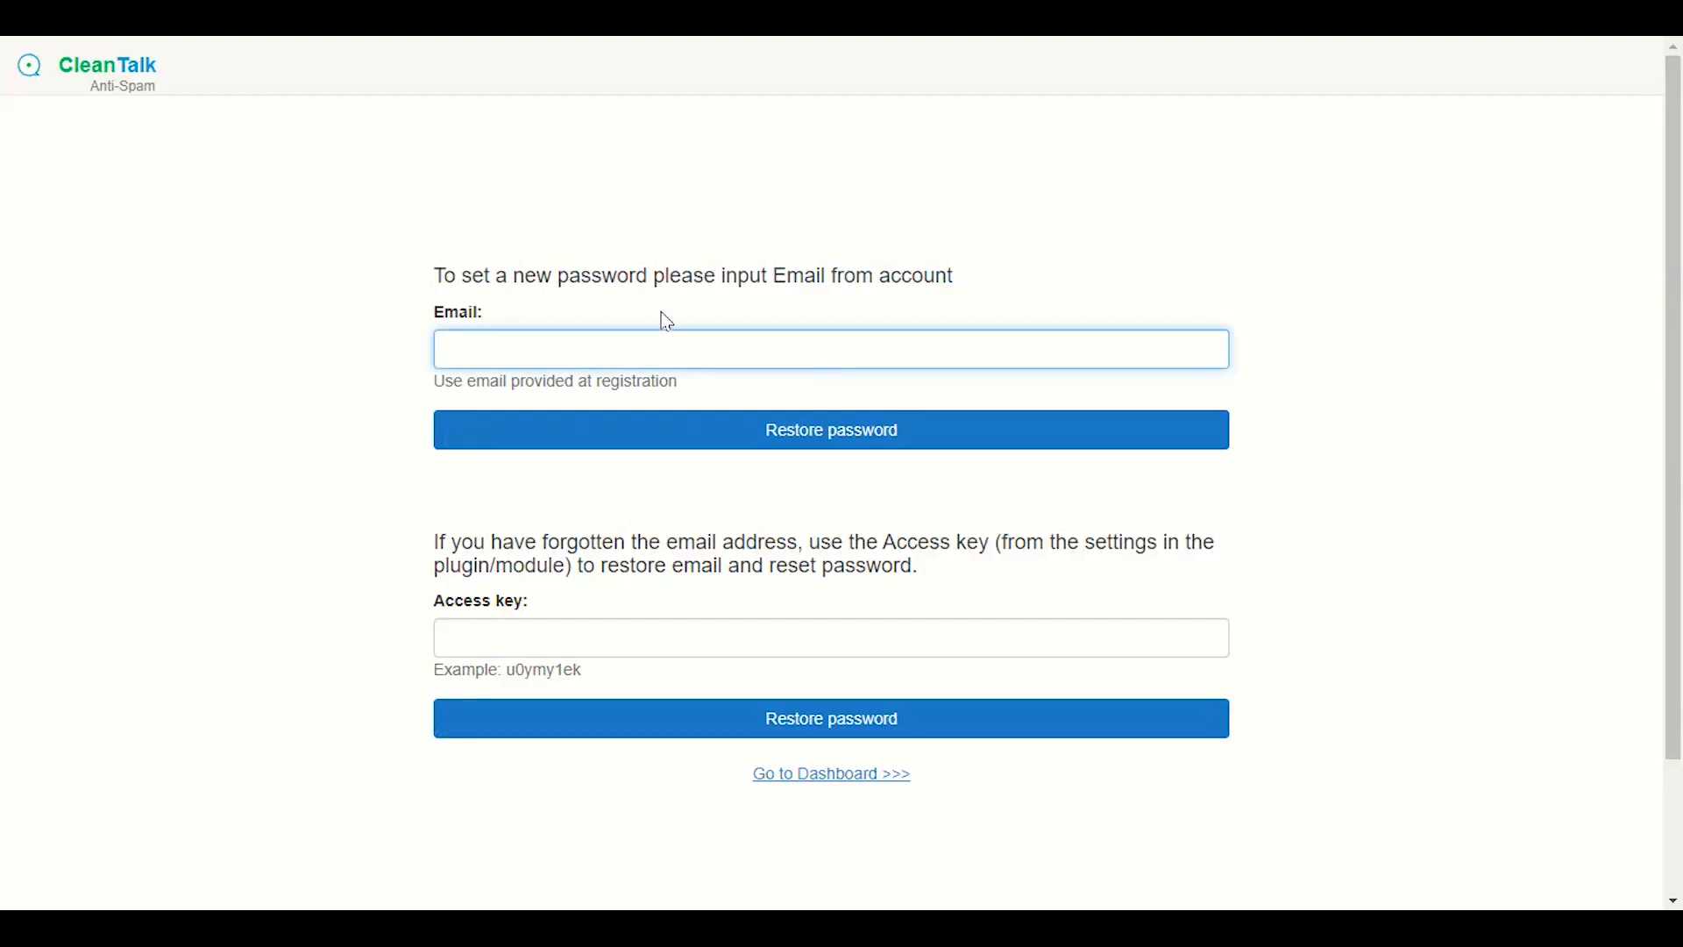
type("ad")
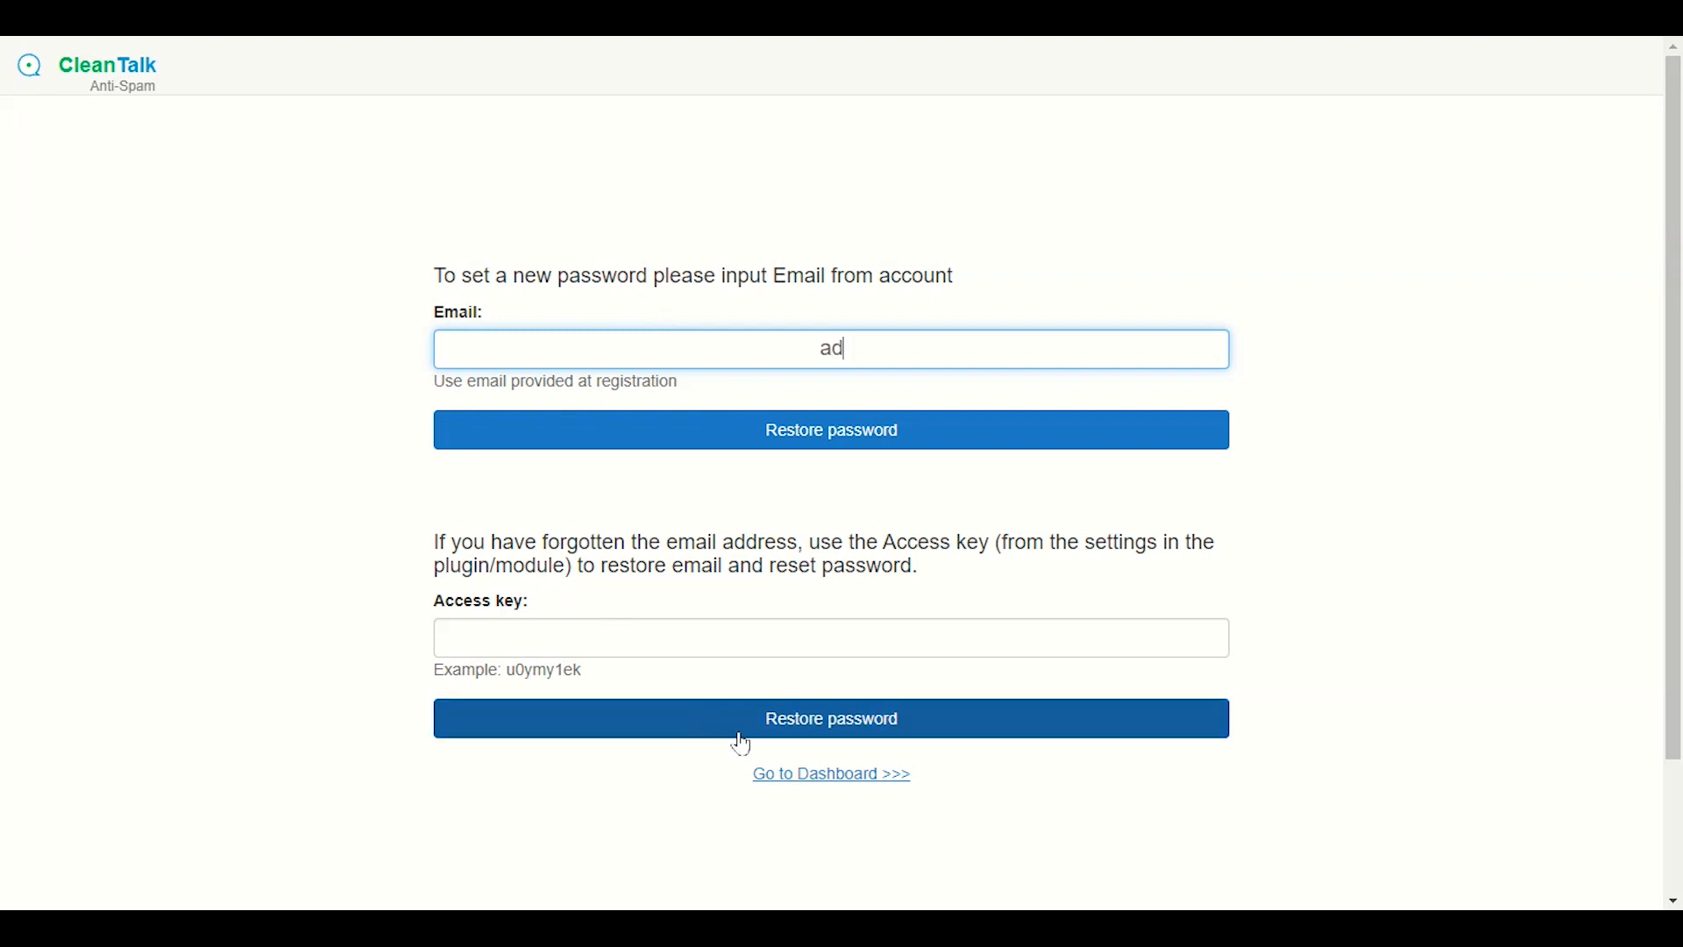
left_click(779, 774)
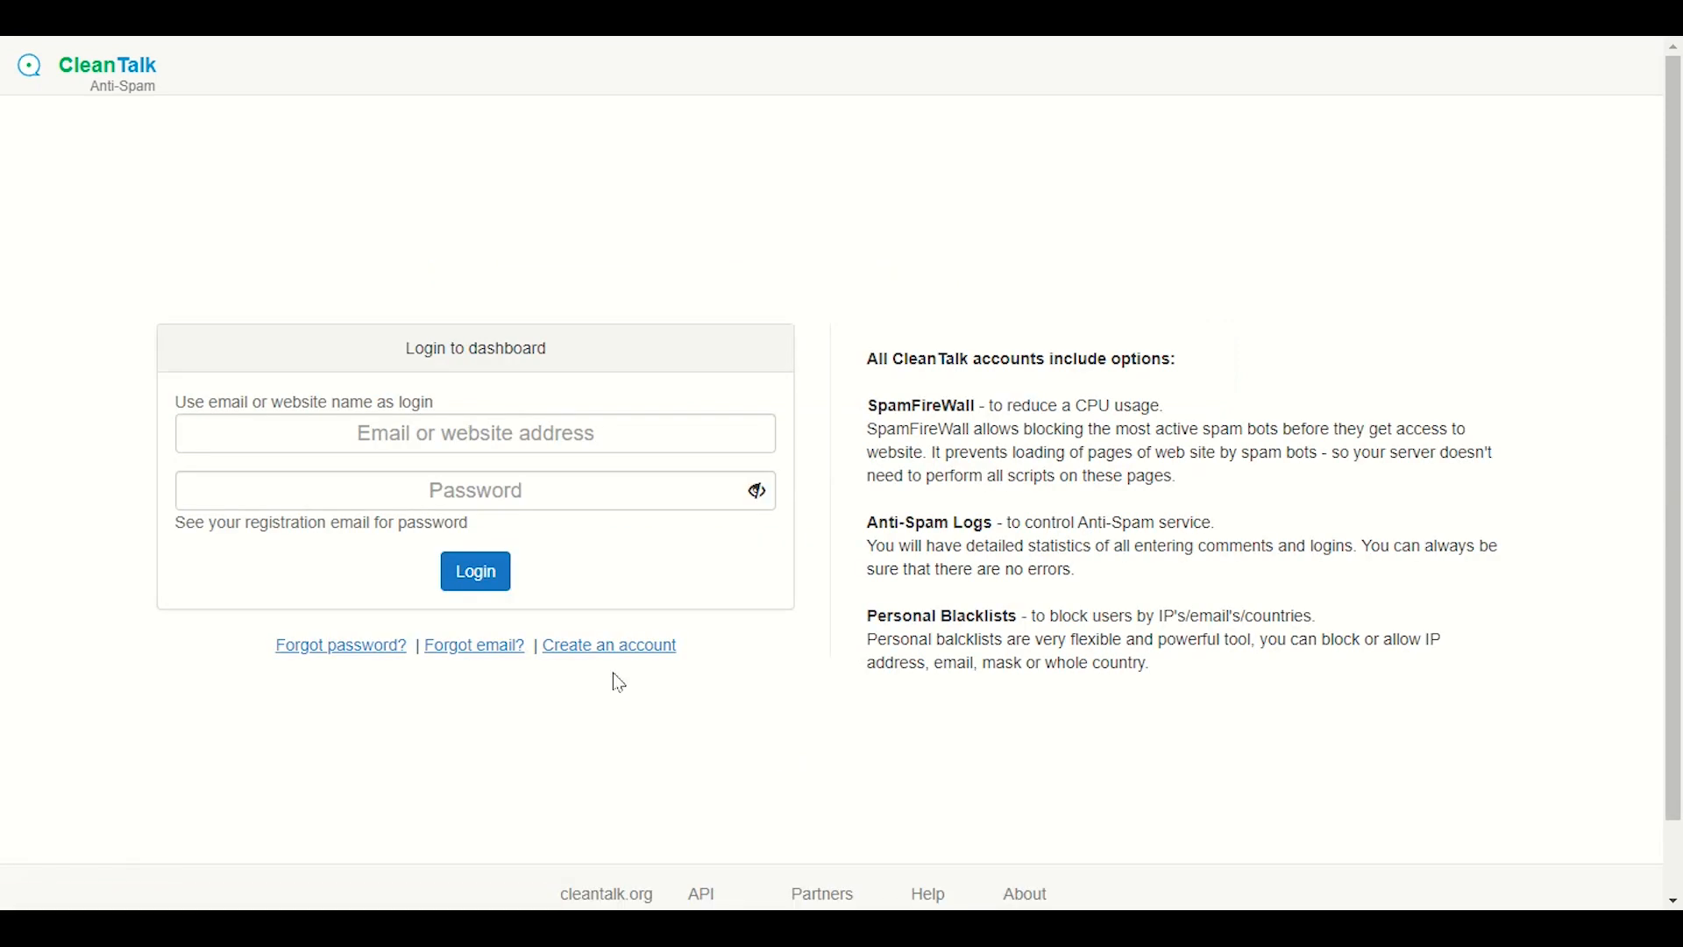
left_click(628, 435)
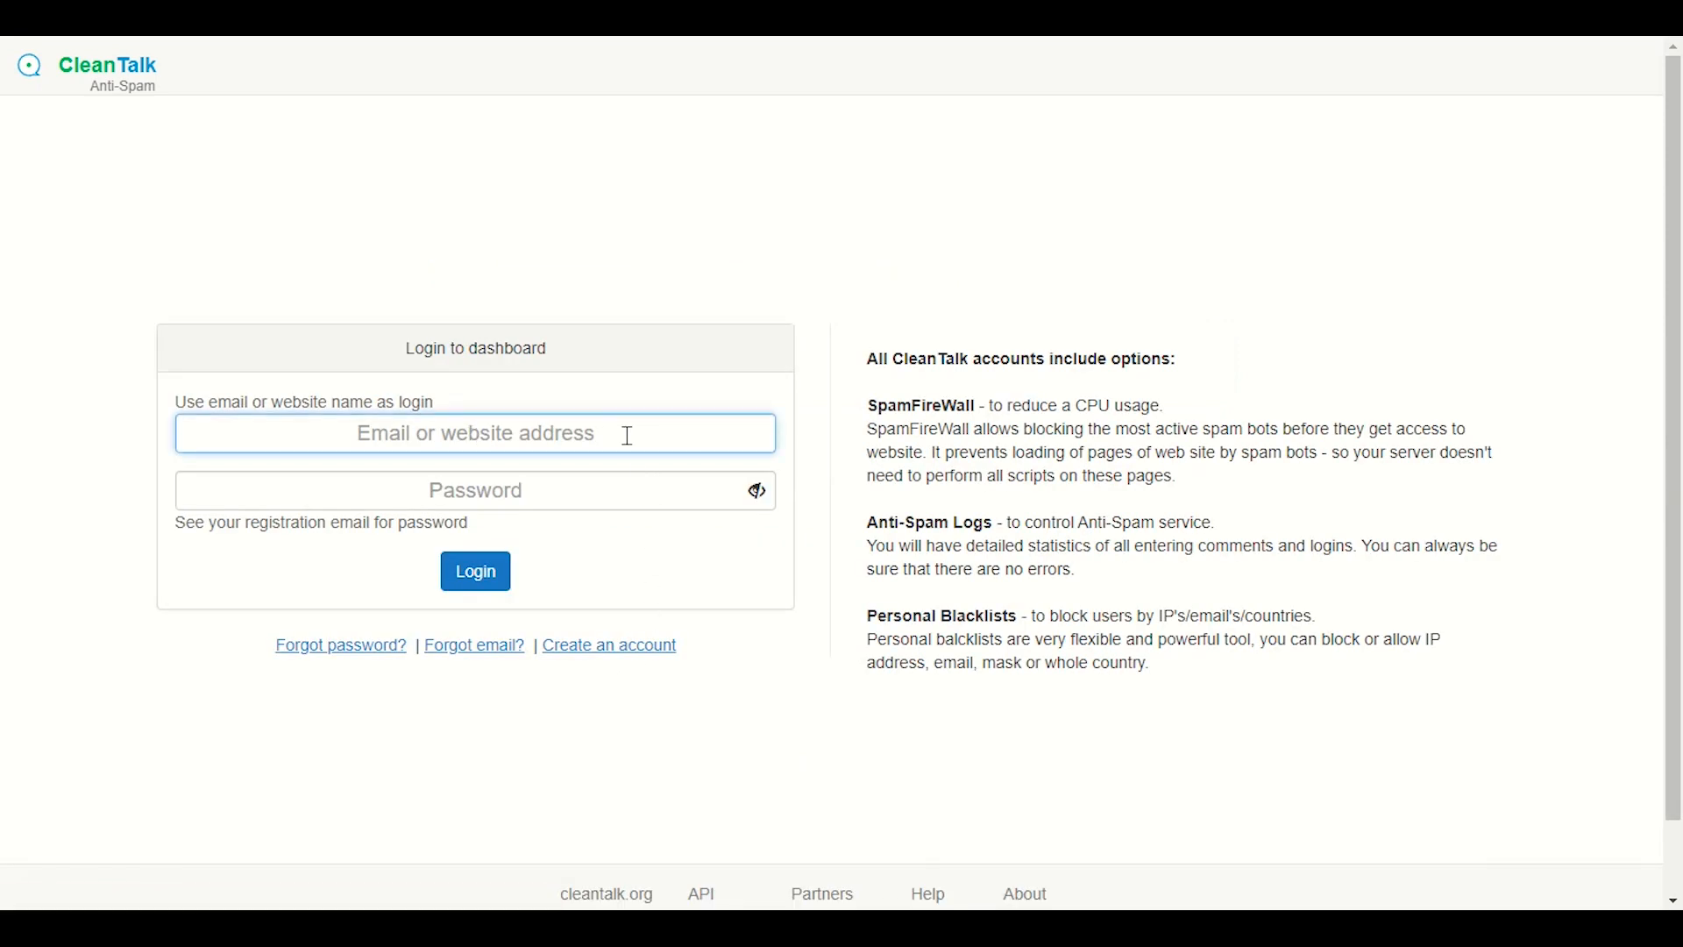
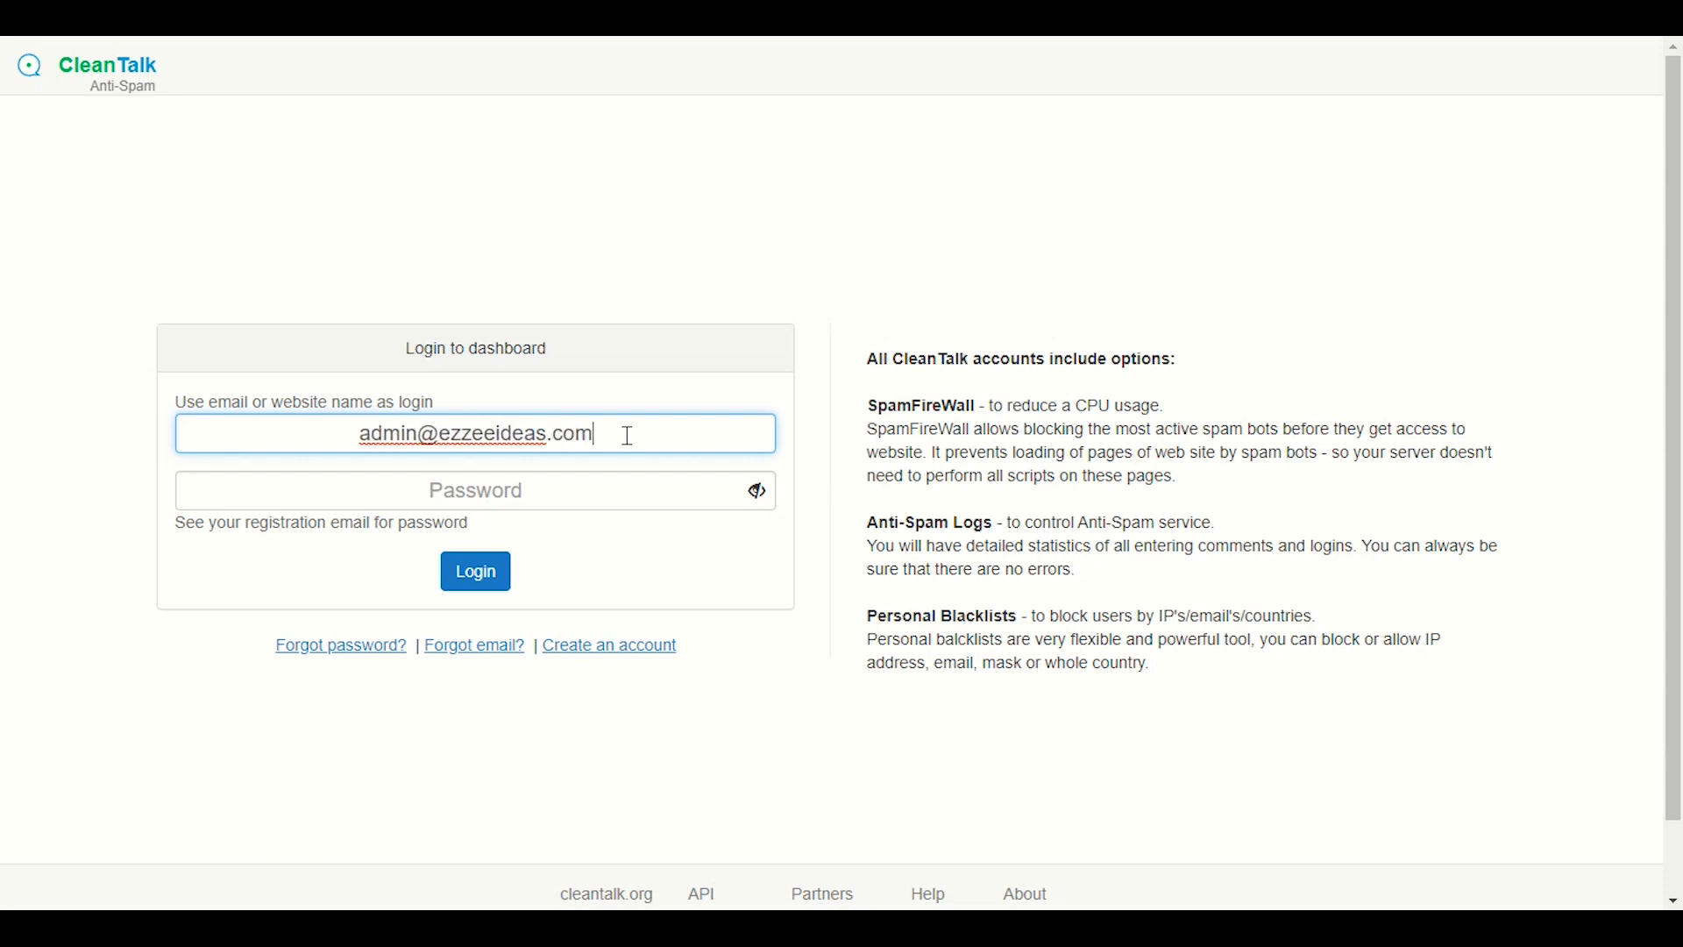
Submit the login with the account password and, once rejected, open the account registration page.
left_click(604, 480)
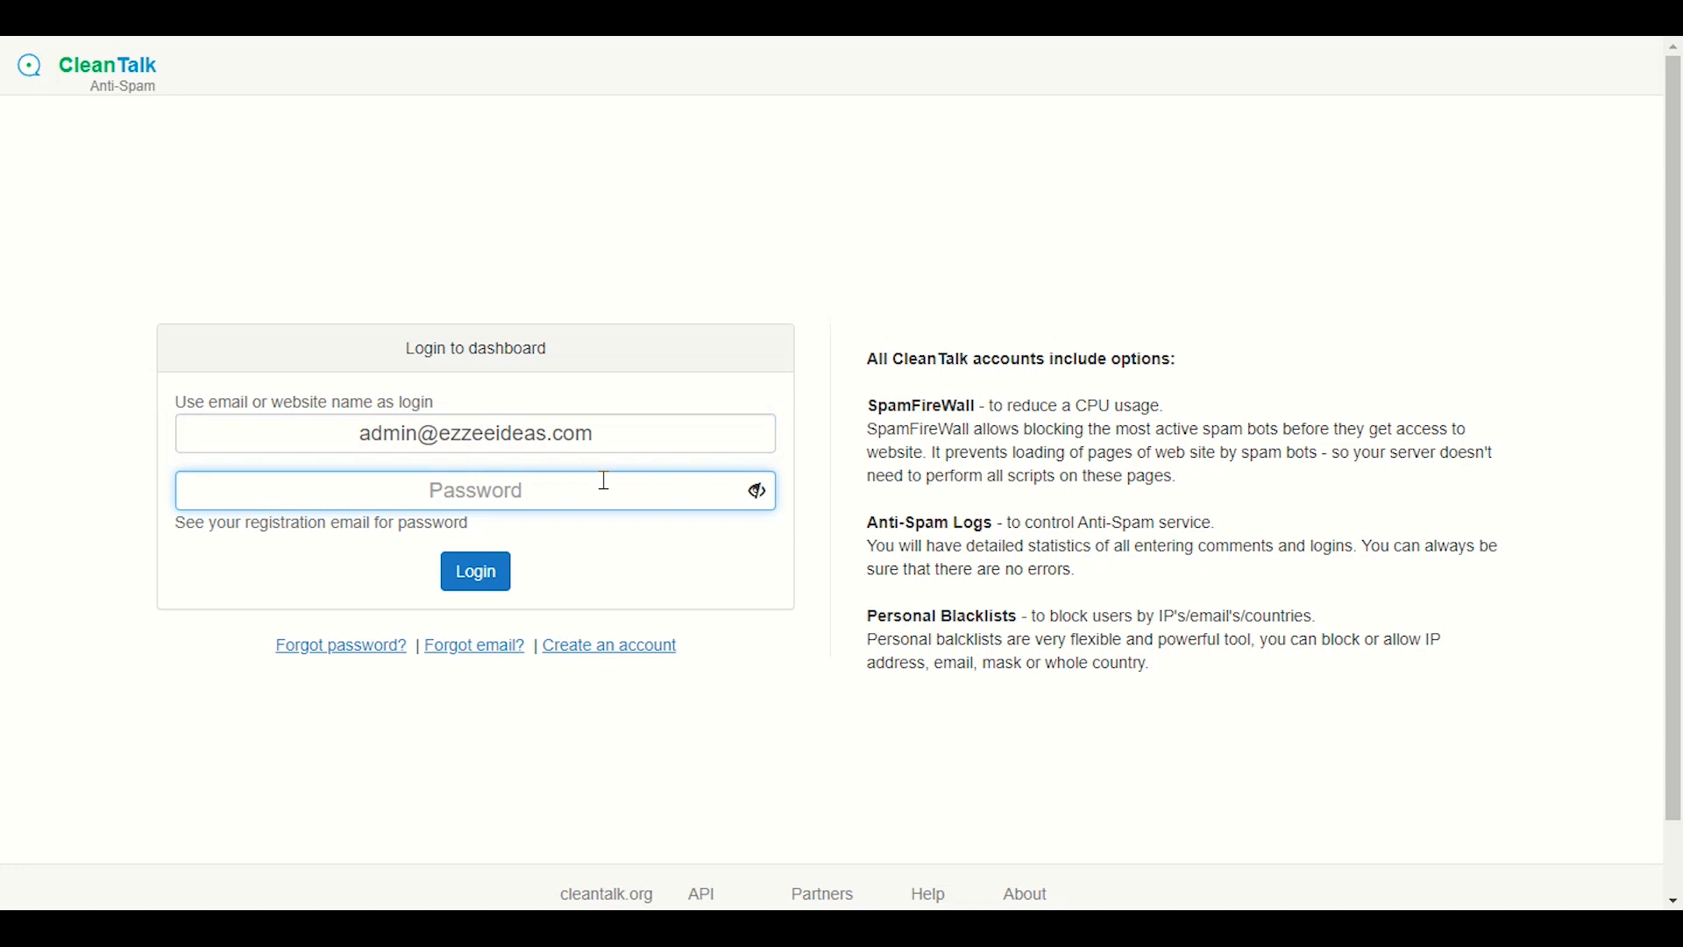
key("ctrl+v")
key("Return")
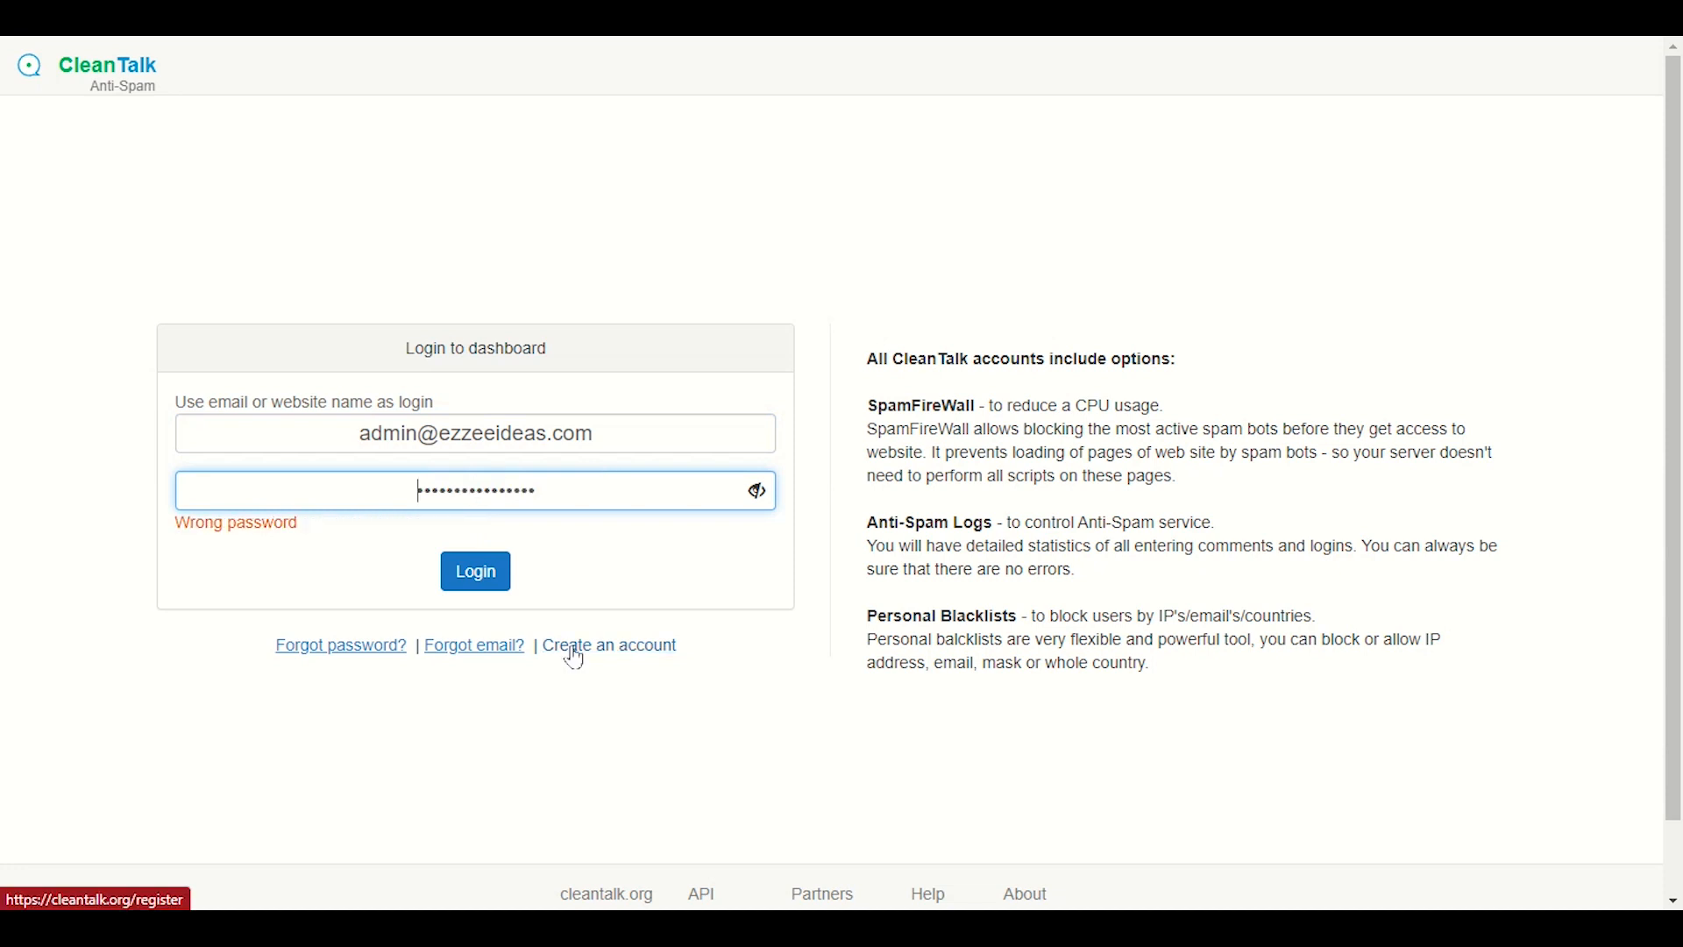
left_click(575, 656)
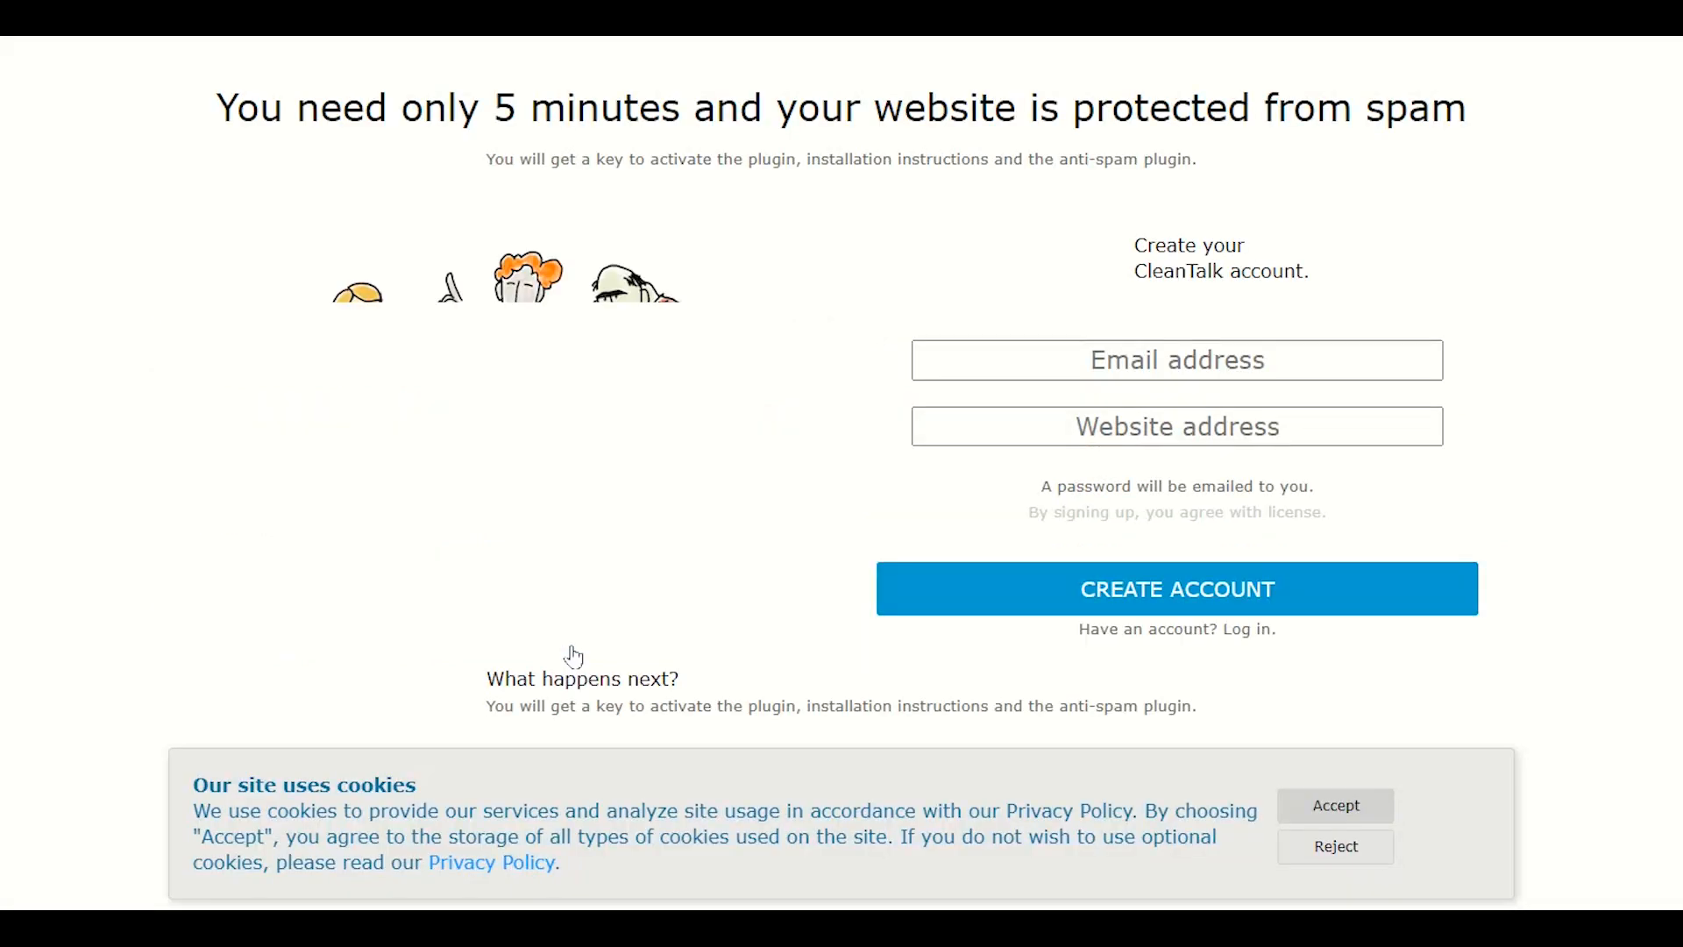
Reload the WordPress anti-spam settings page.
left_click(1200, 364)
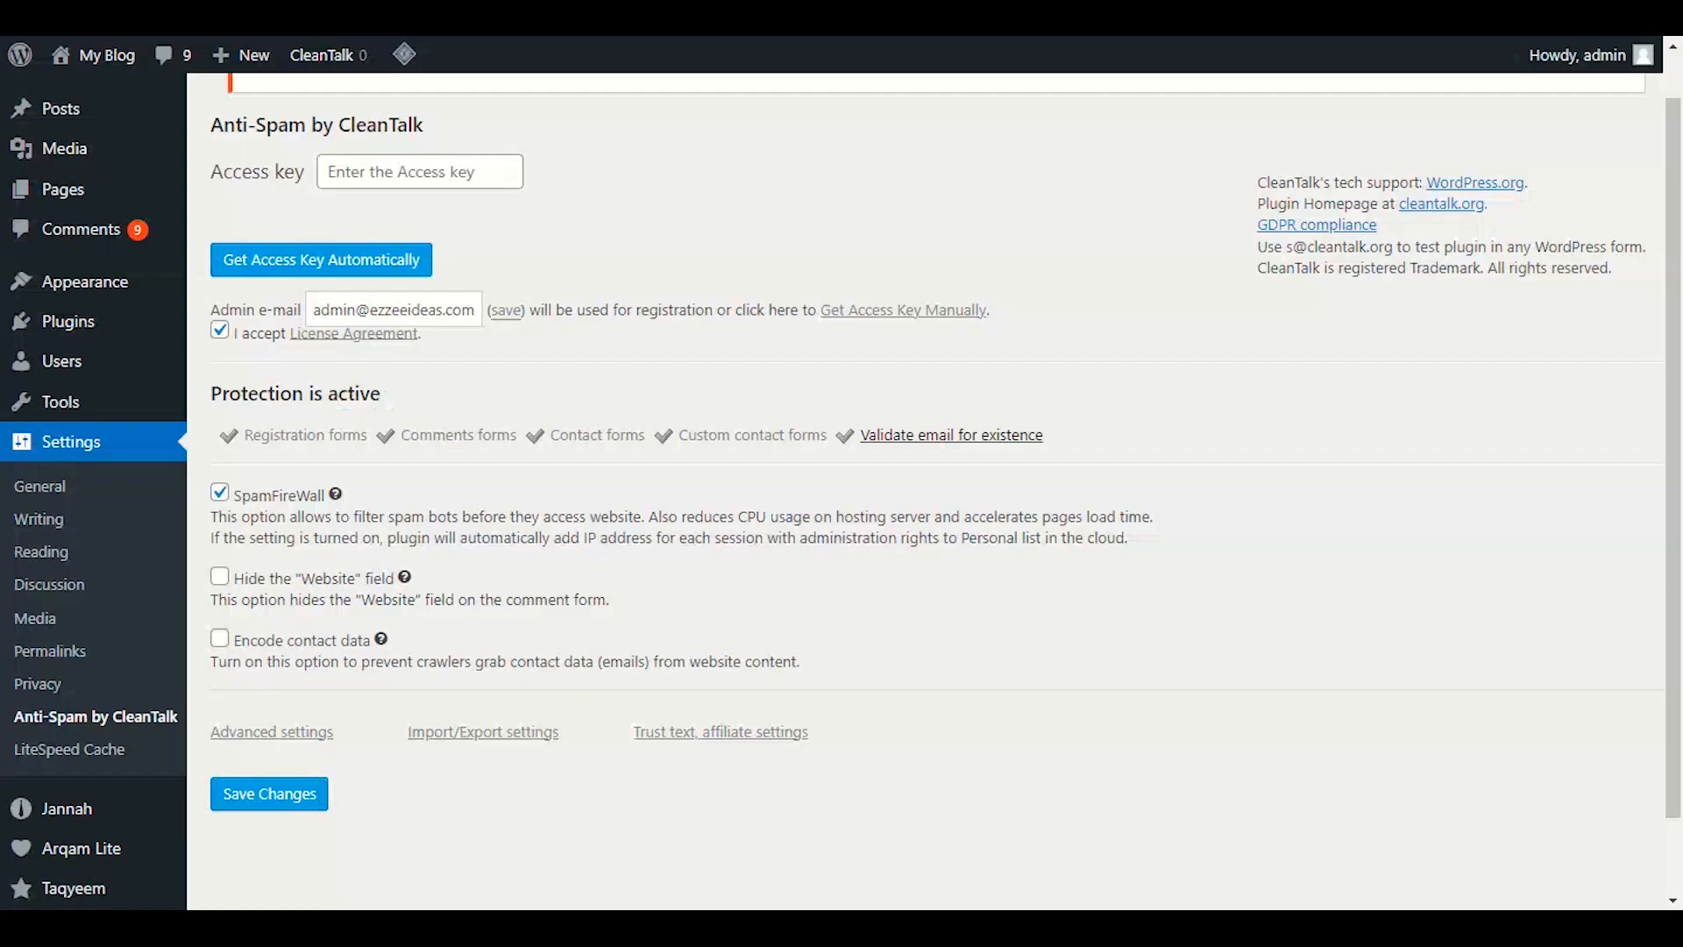
right_click(576, 226)
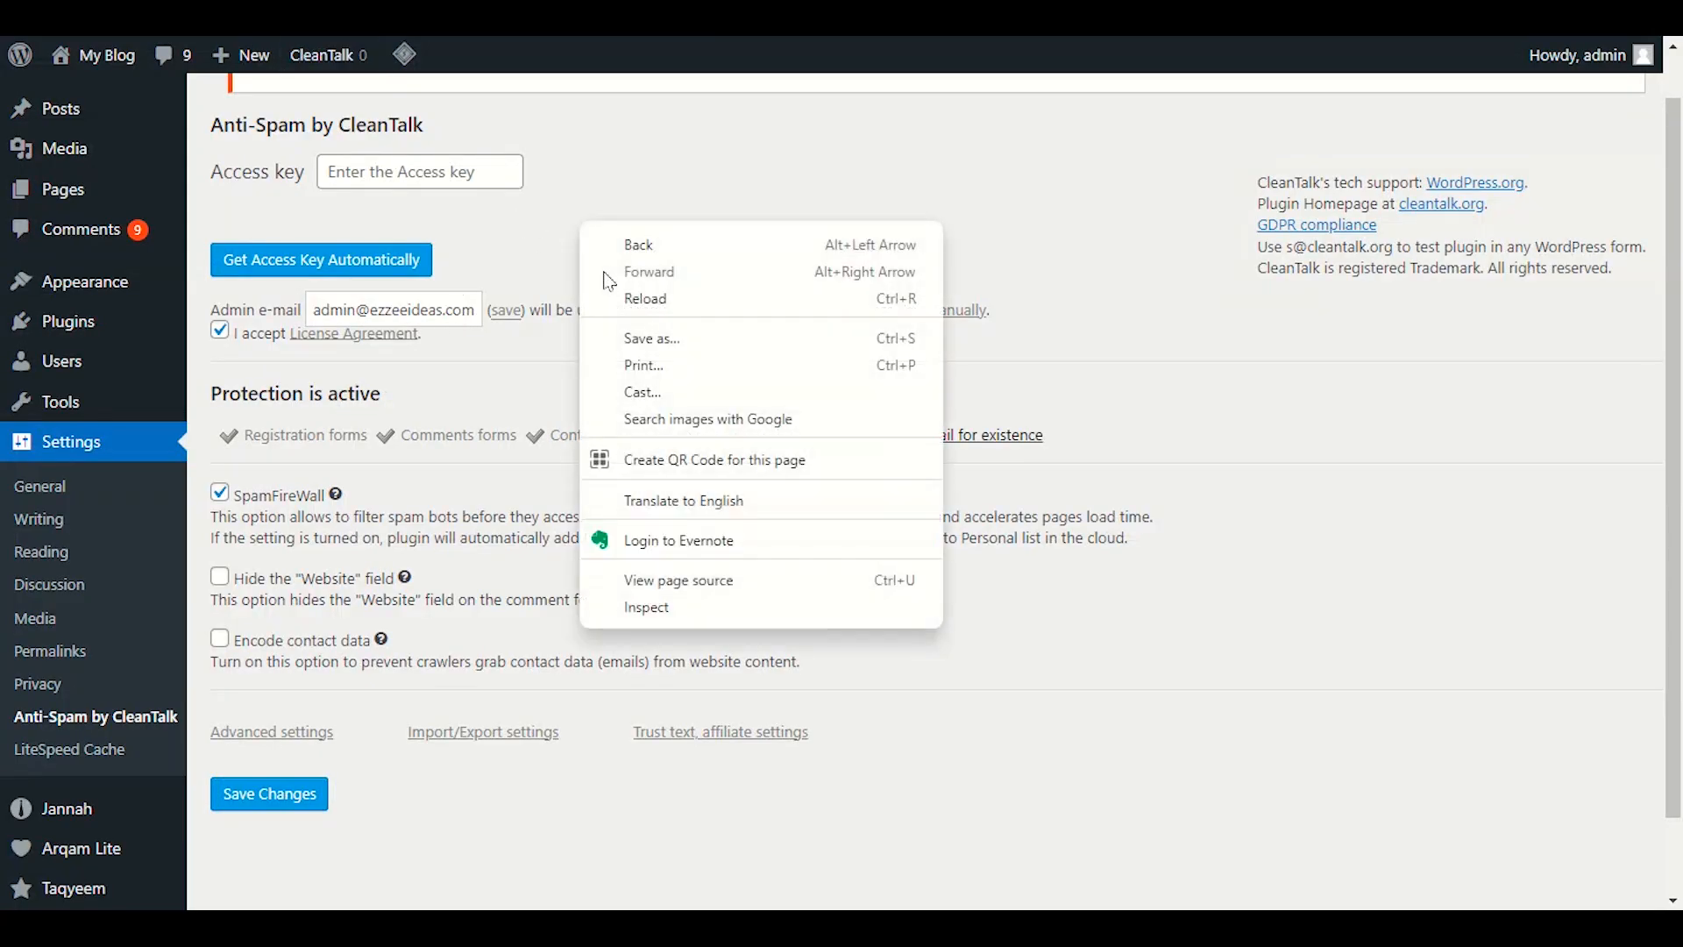
left_click(620, 298)
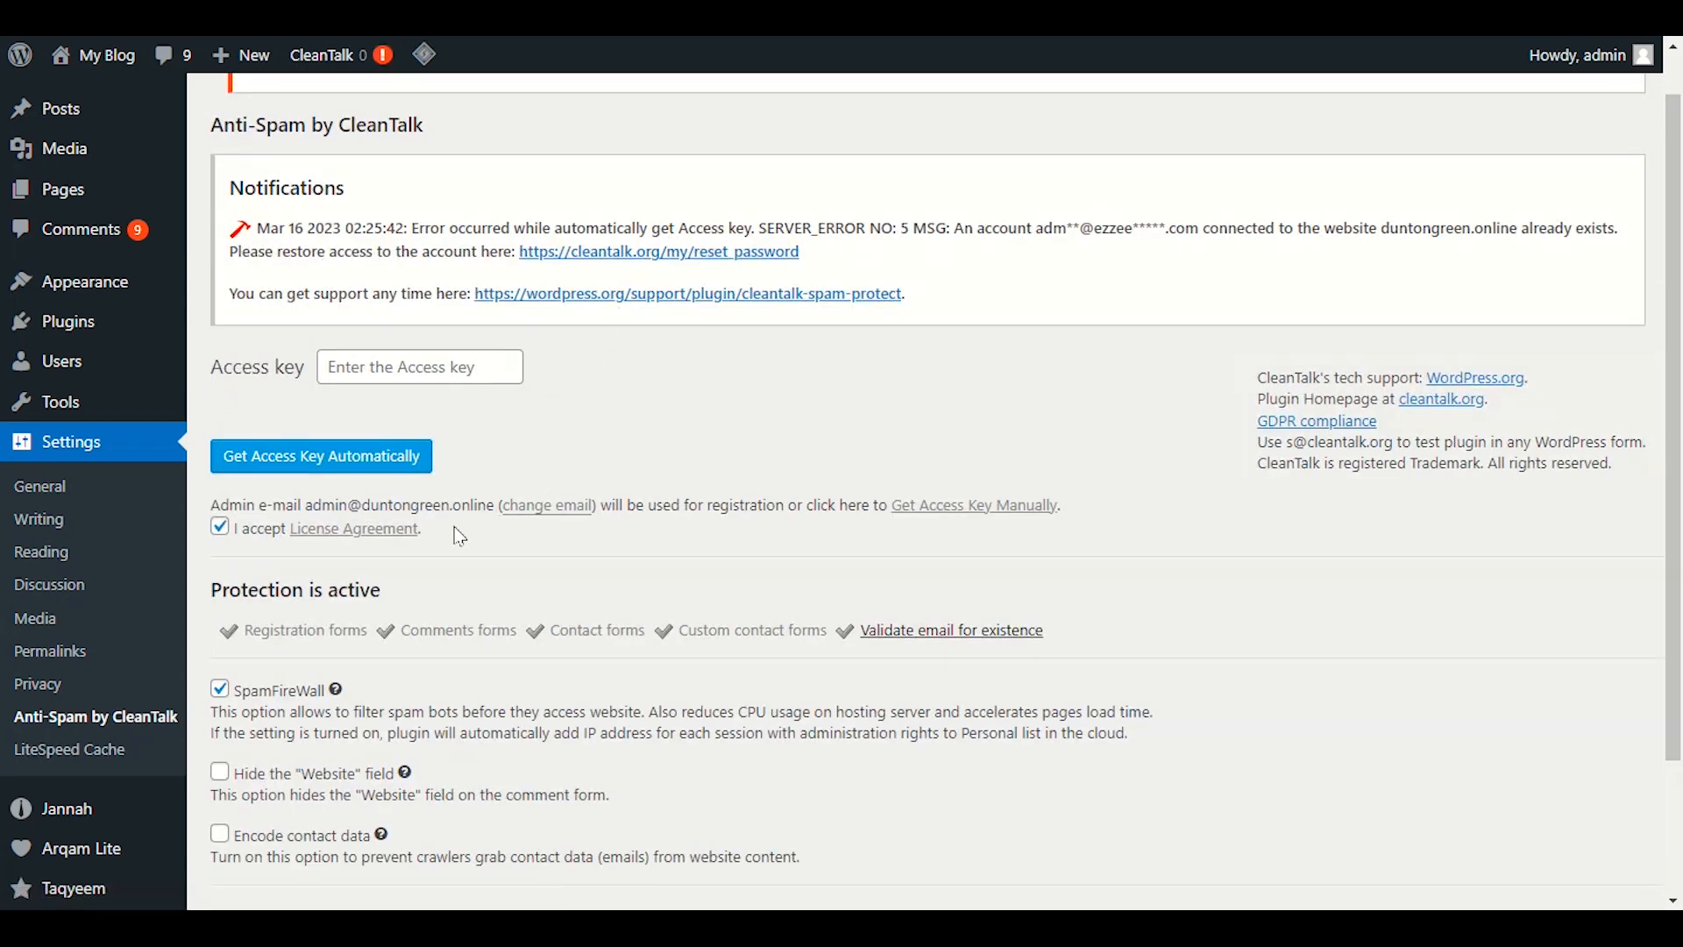
Paste the site's admin e-mail into the sign-up Email address field, then copy the site's web address.
left_click_drag(495, 506, 309, 504)
right_click(311, 504)
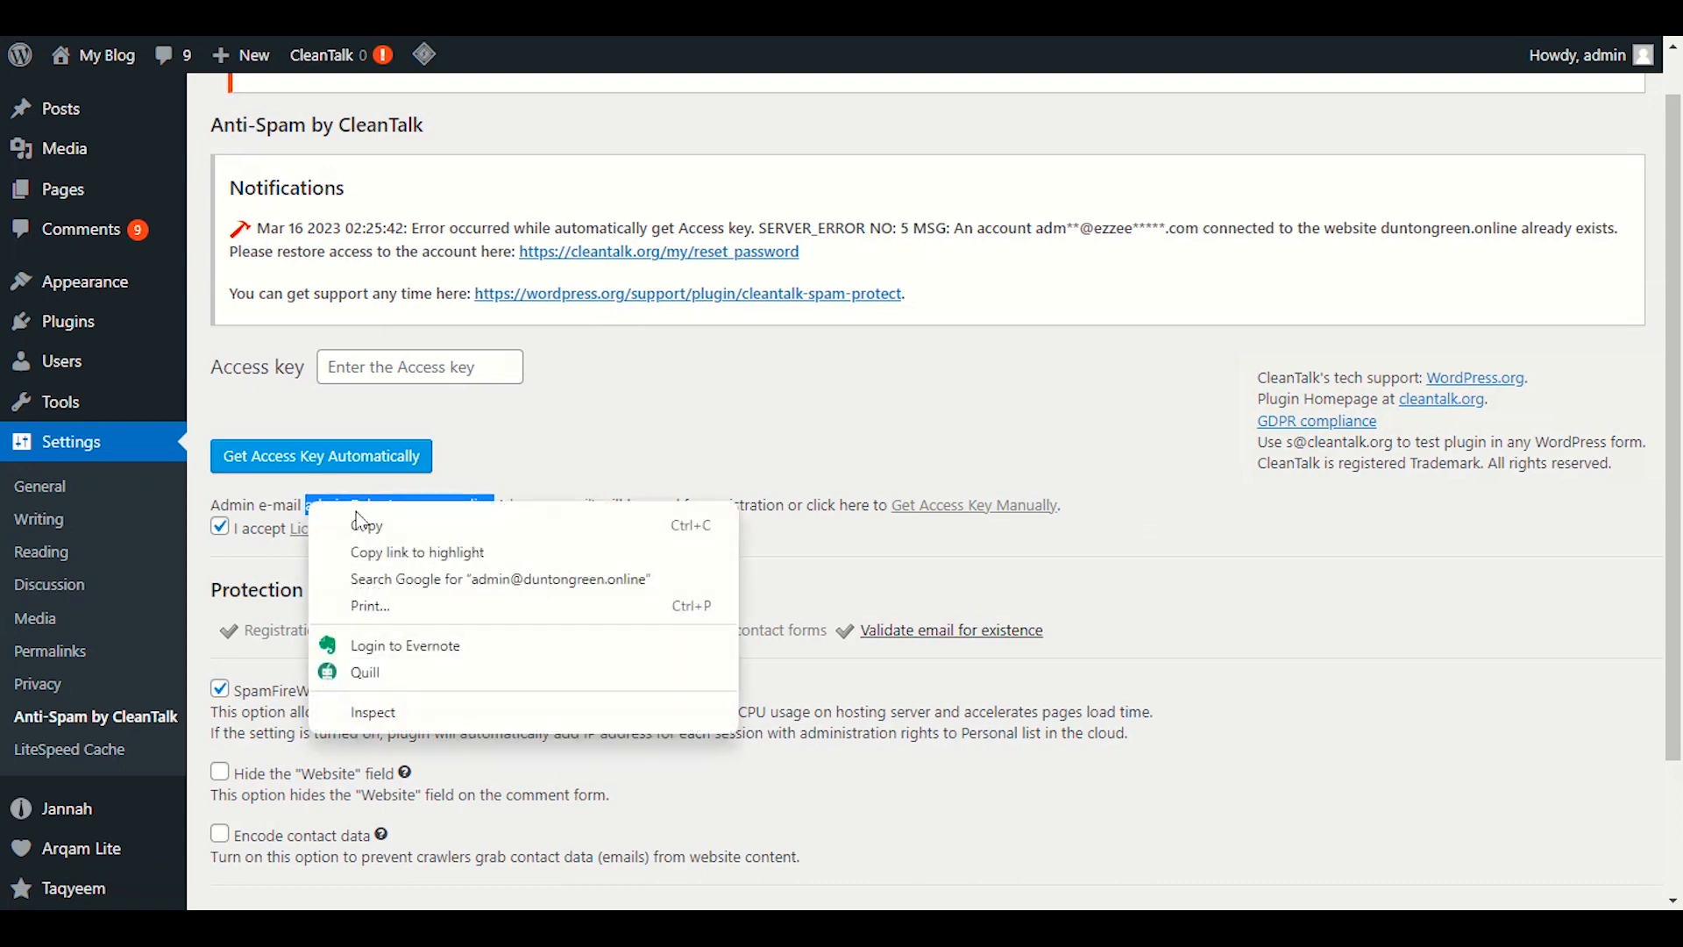
left_click(360, 526)
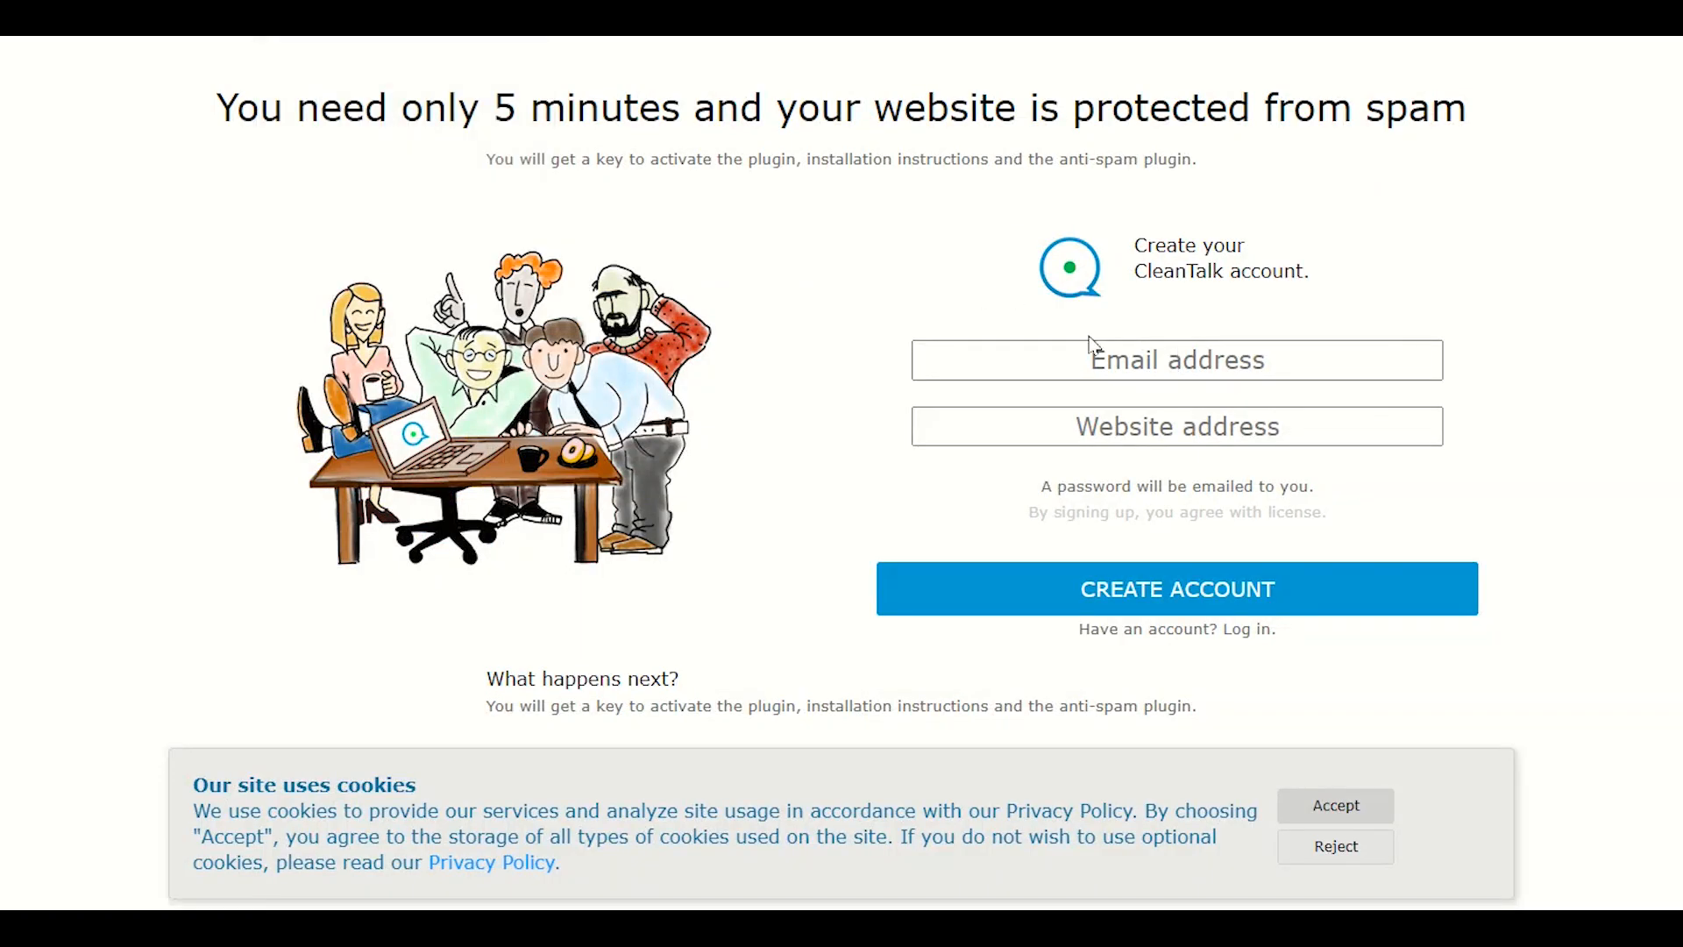
right_click(1142, 366)
left_click(1194, 548)
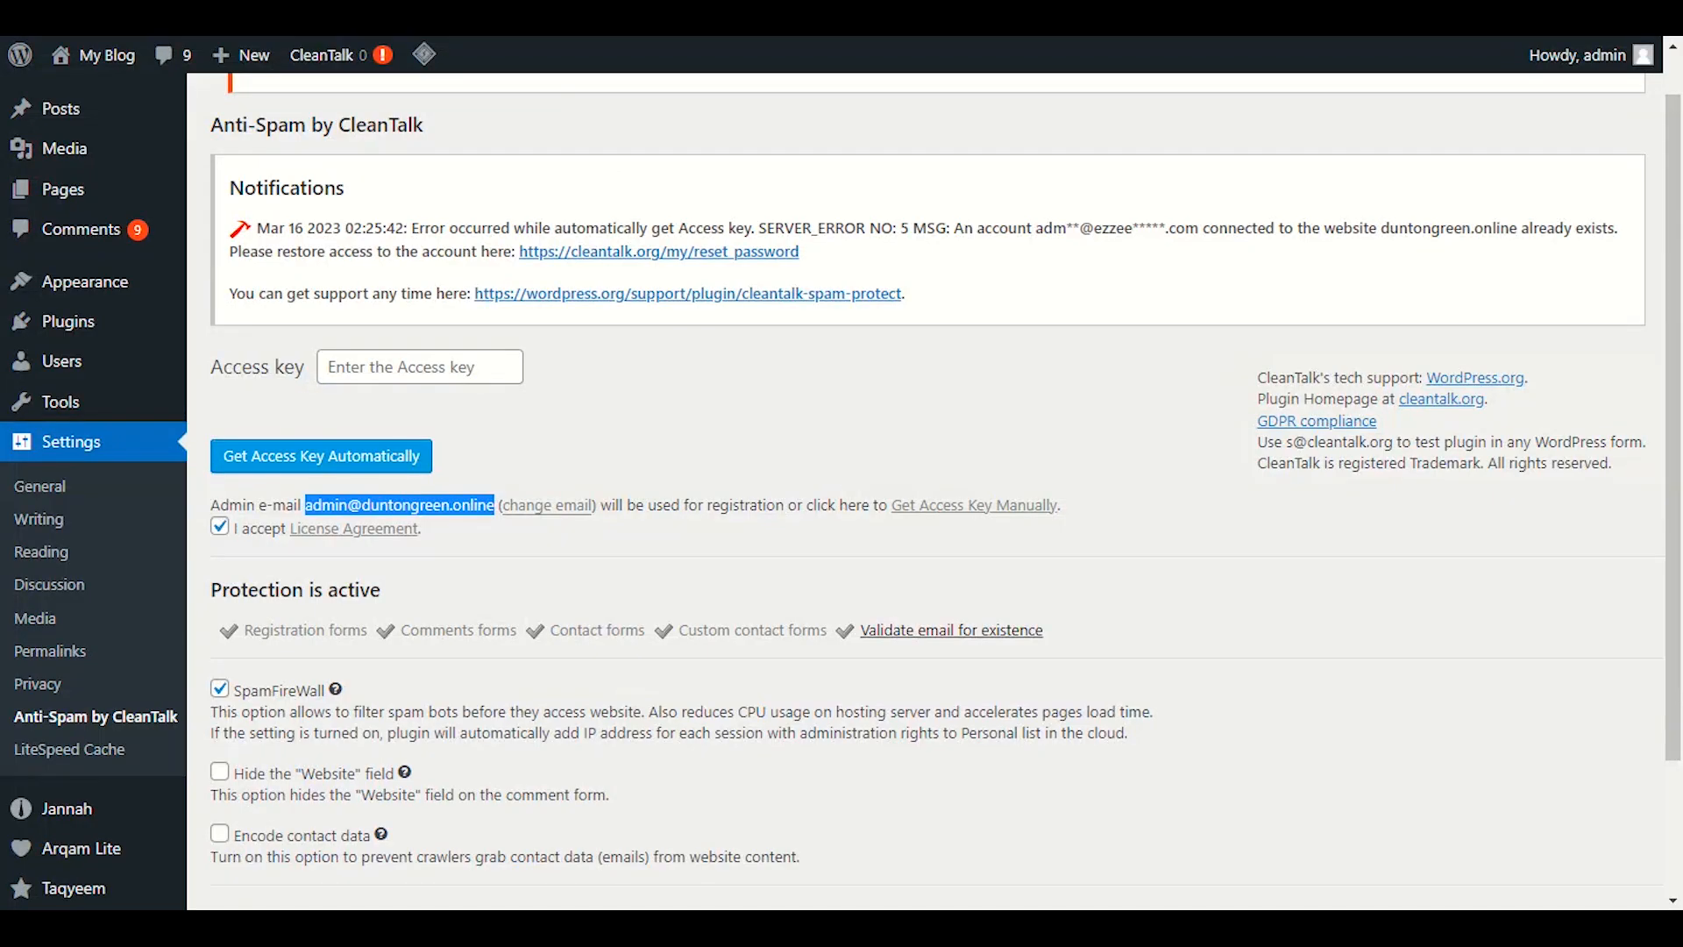
right_click(237, 4)
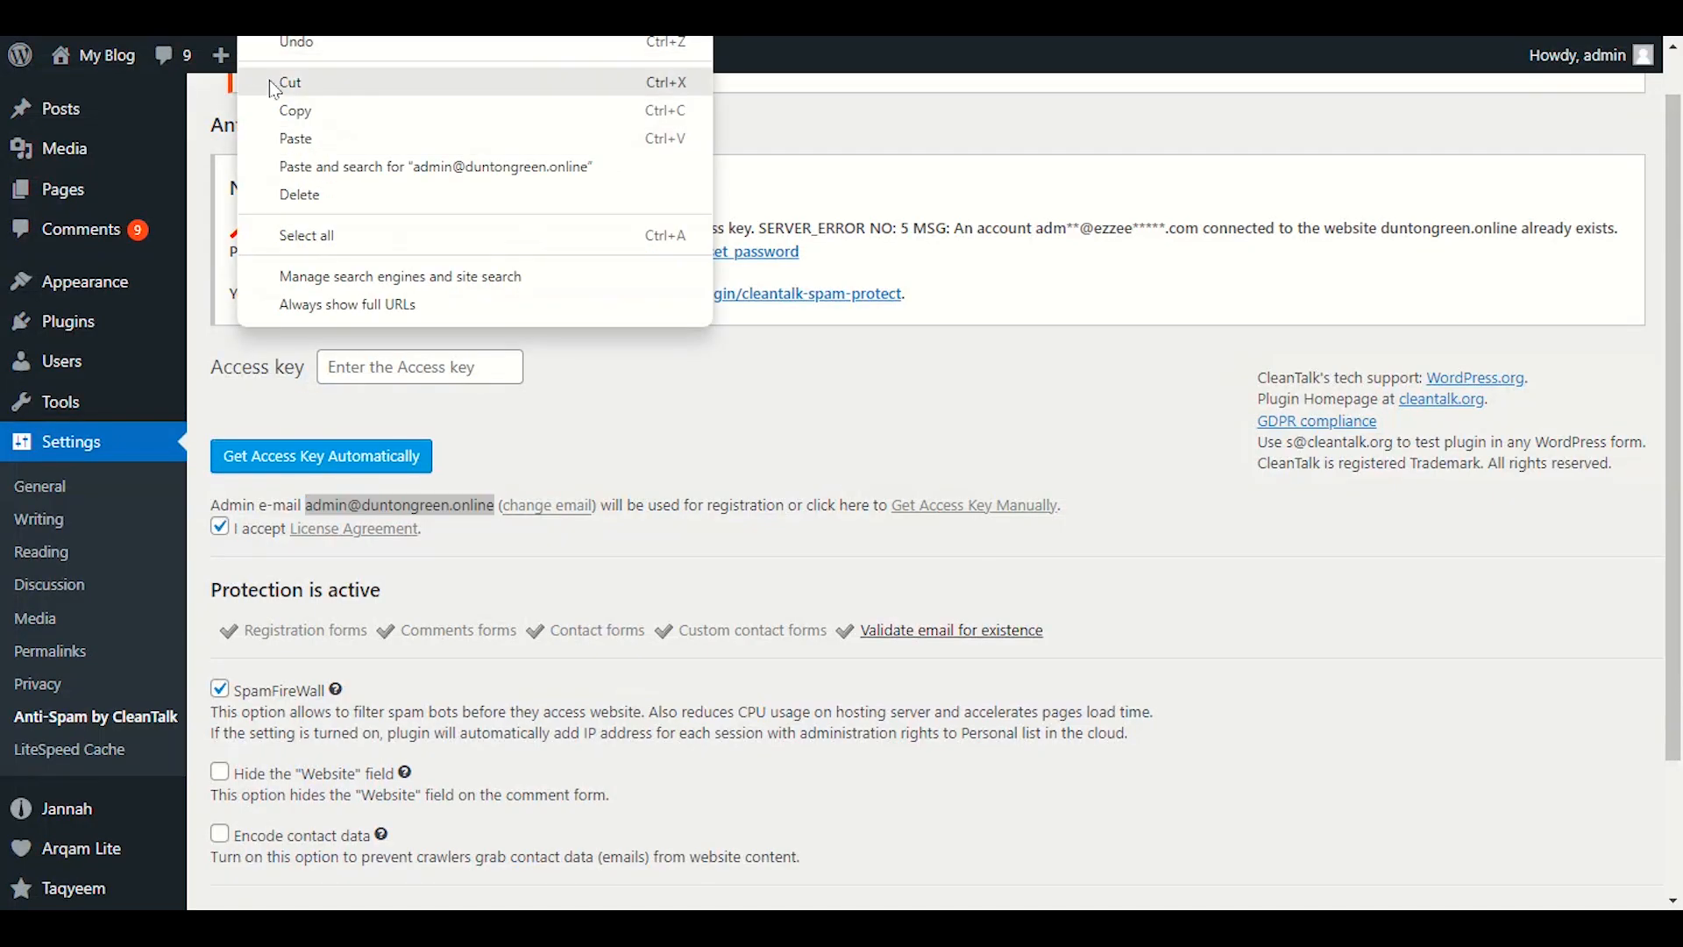
left_click(283, 112)
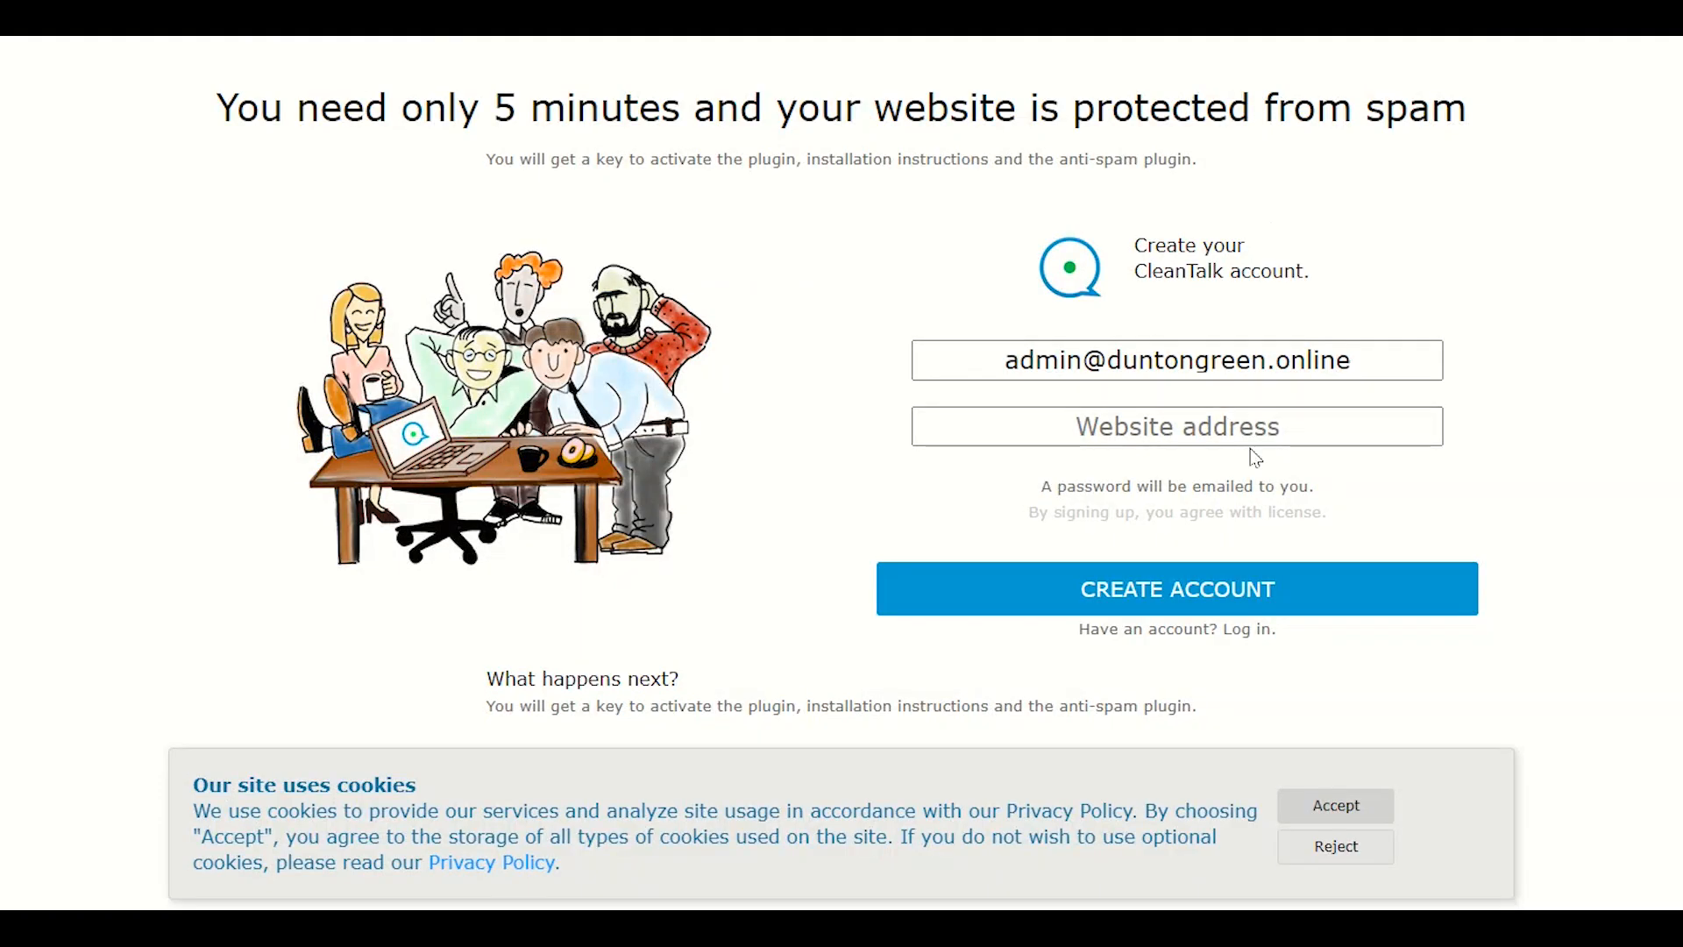
right_click(1251, 437)
left_click(1295, 623)
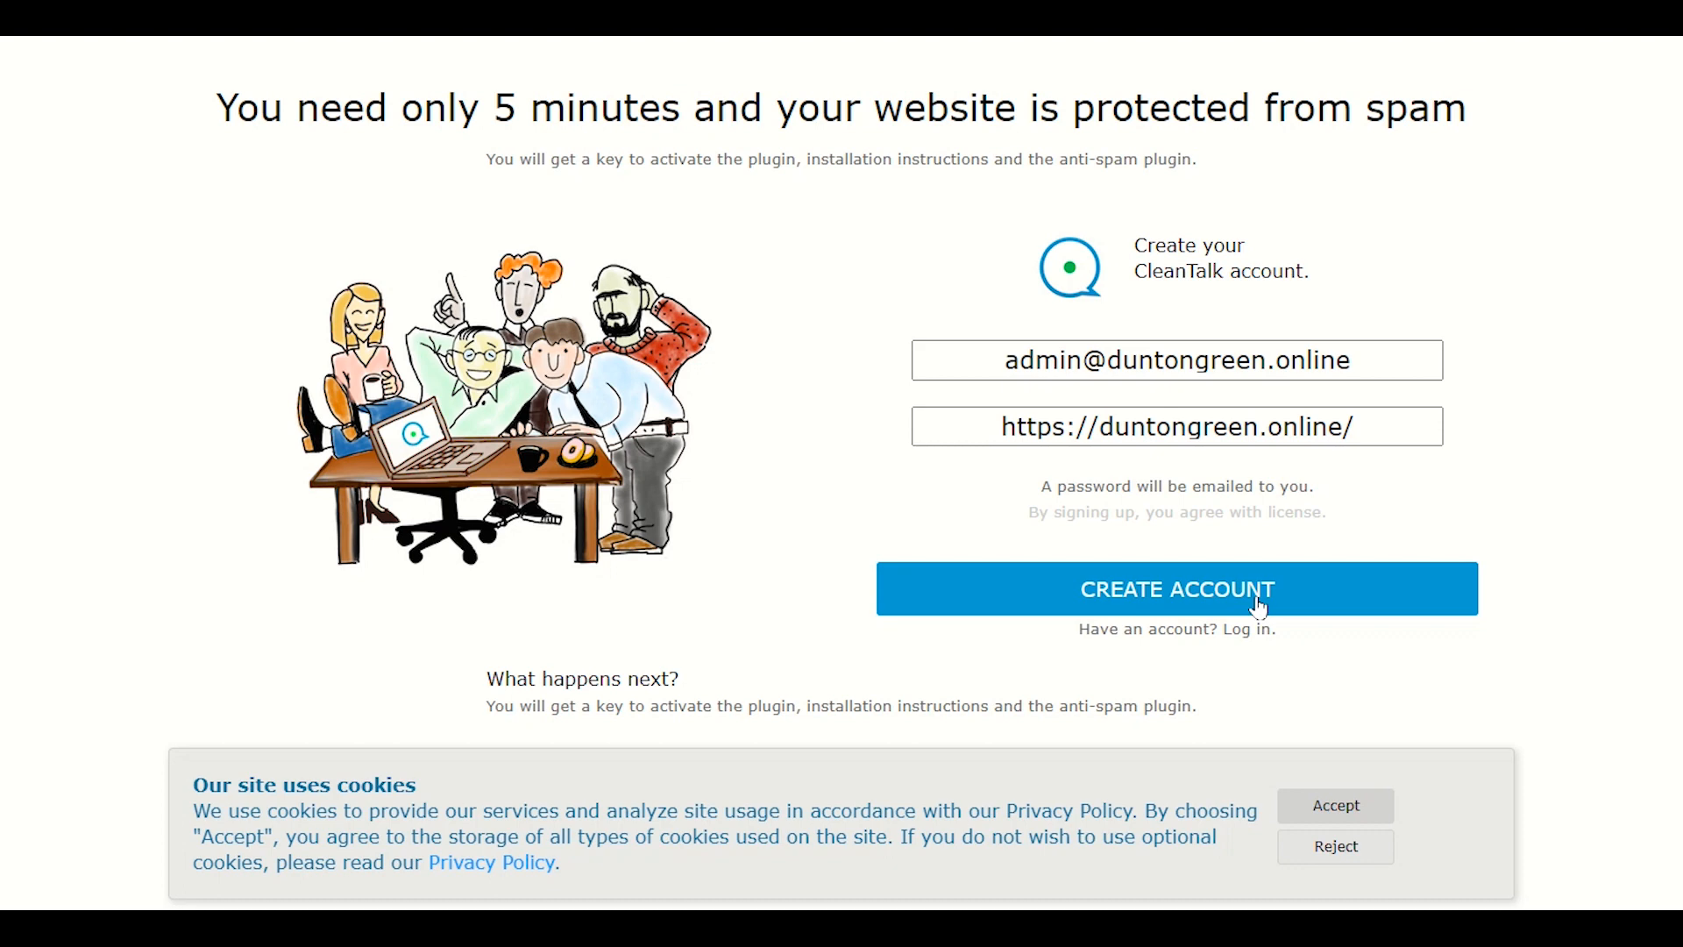
left_click(1260, 605)
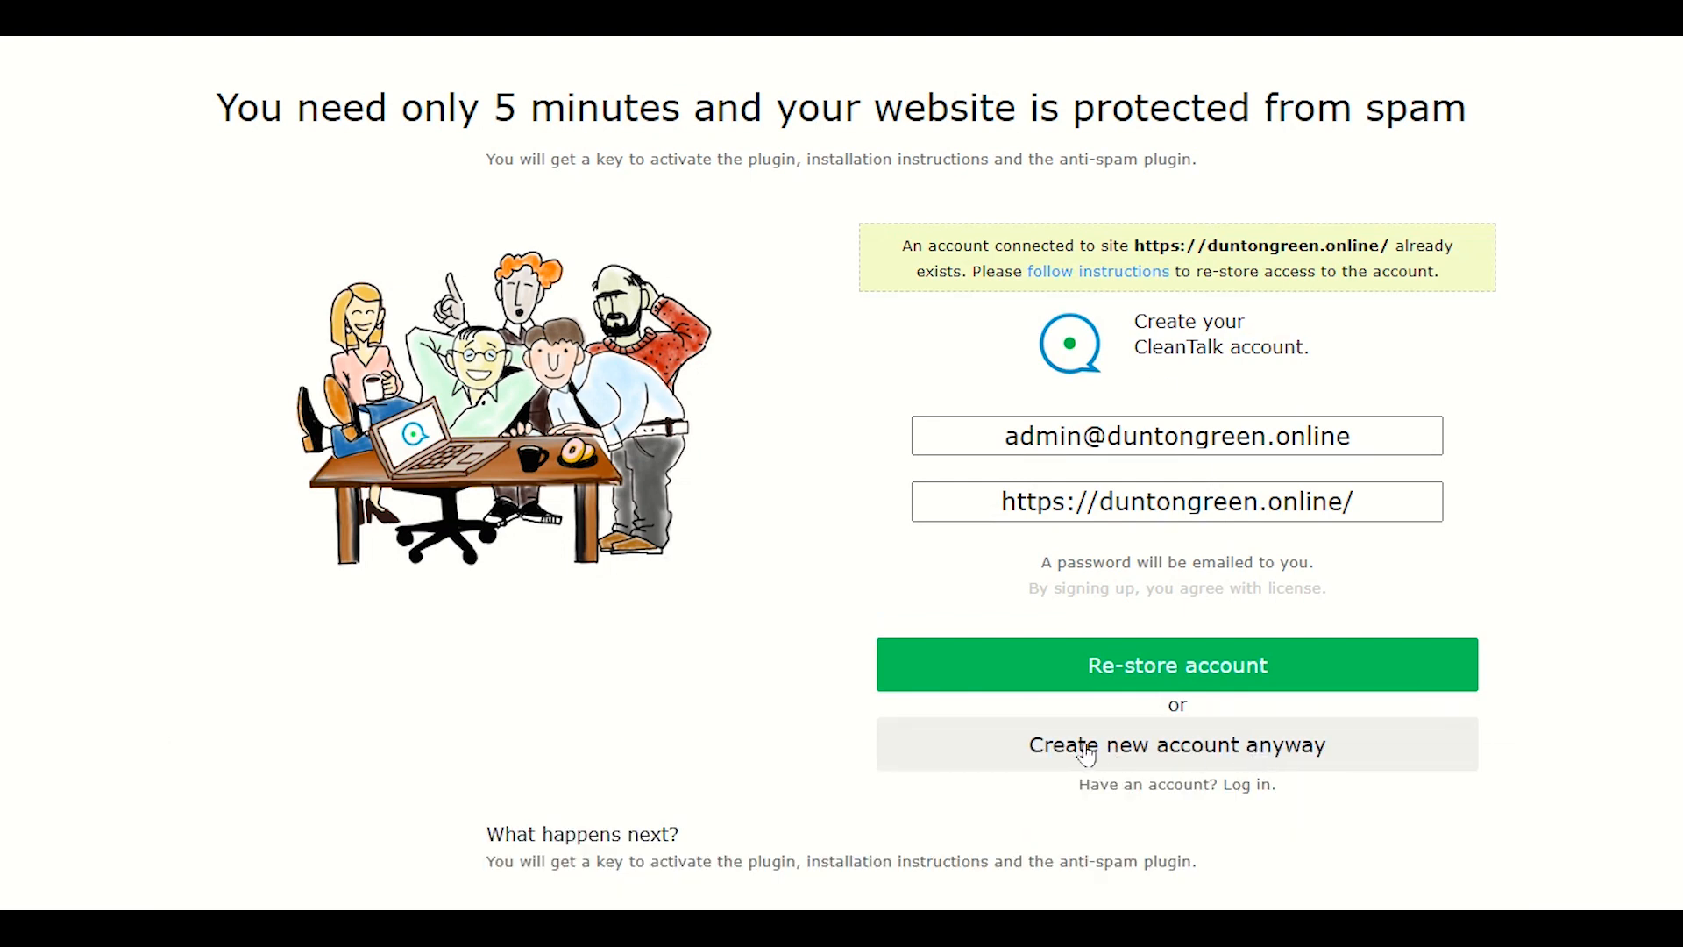
left_click(1236, 753)
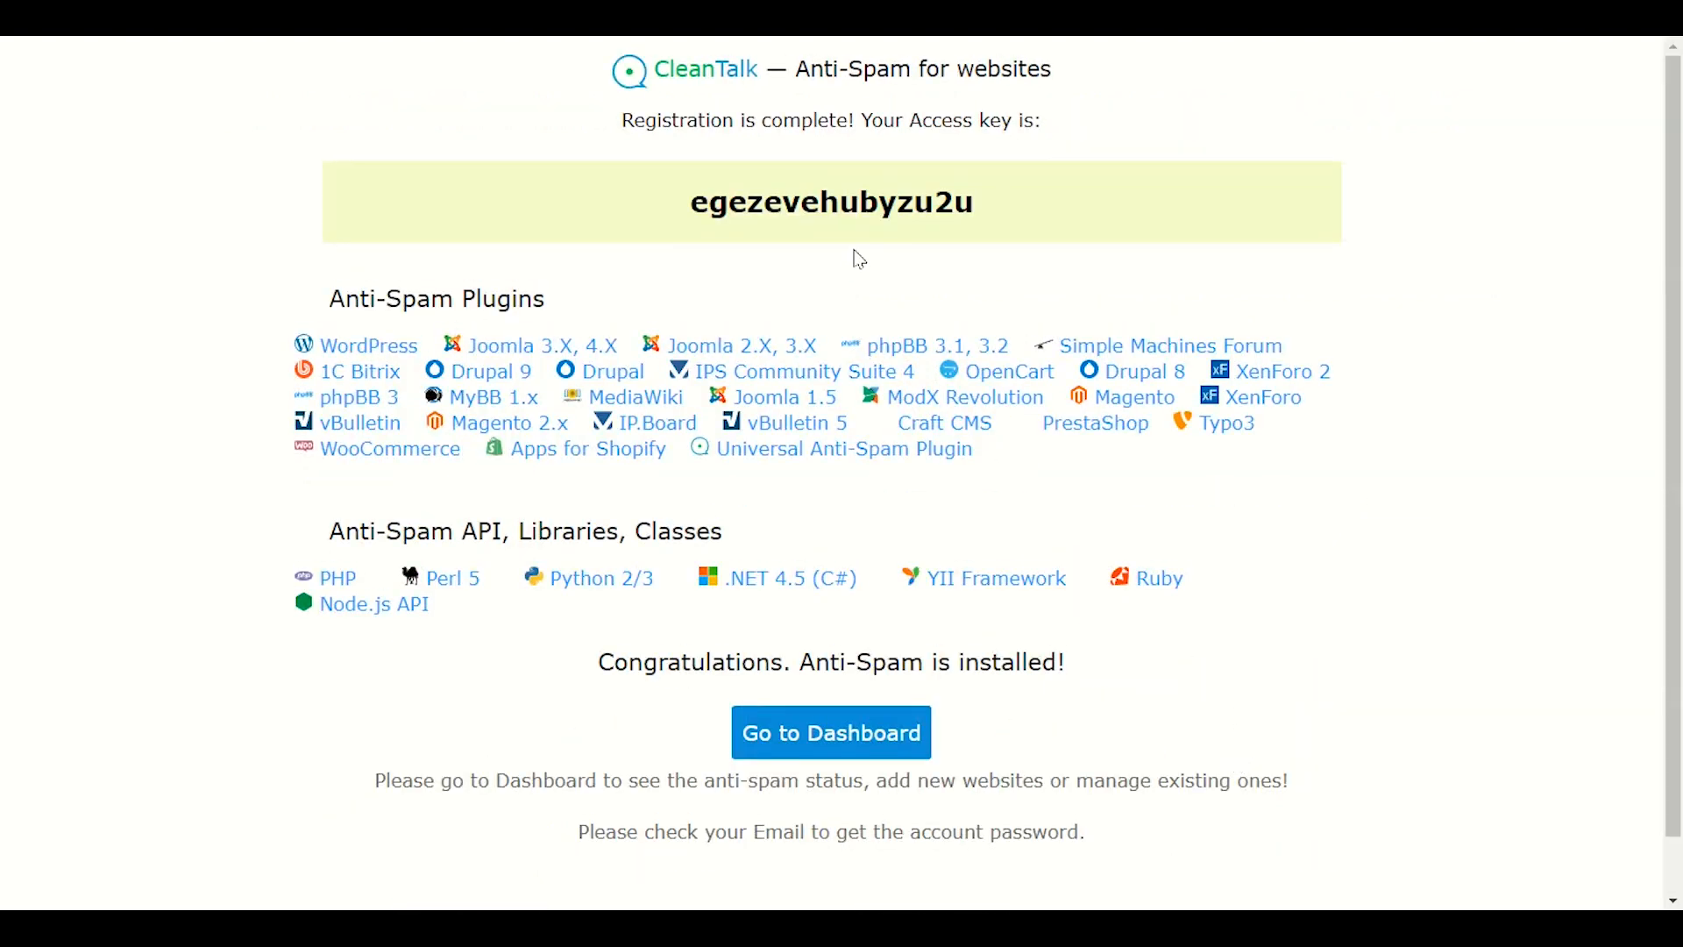
Copy the newly issued access key into WordPress's Access key field and save the settings.
left_click_drag(982, 220, 721, 209)
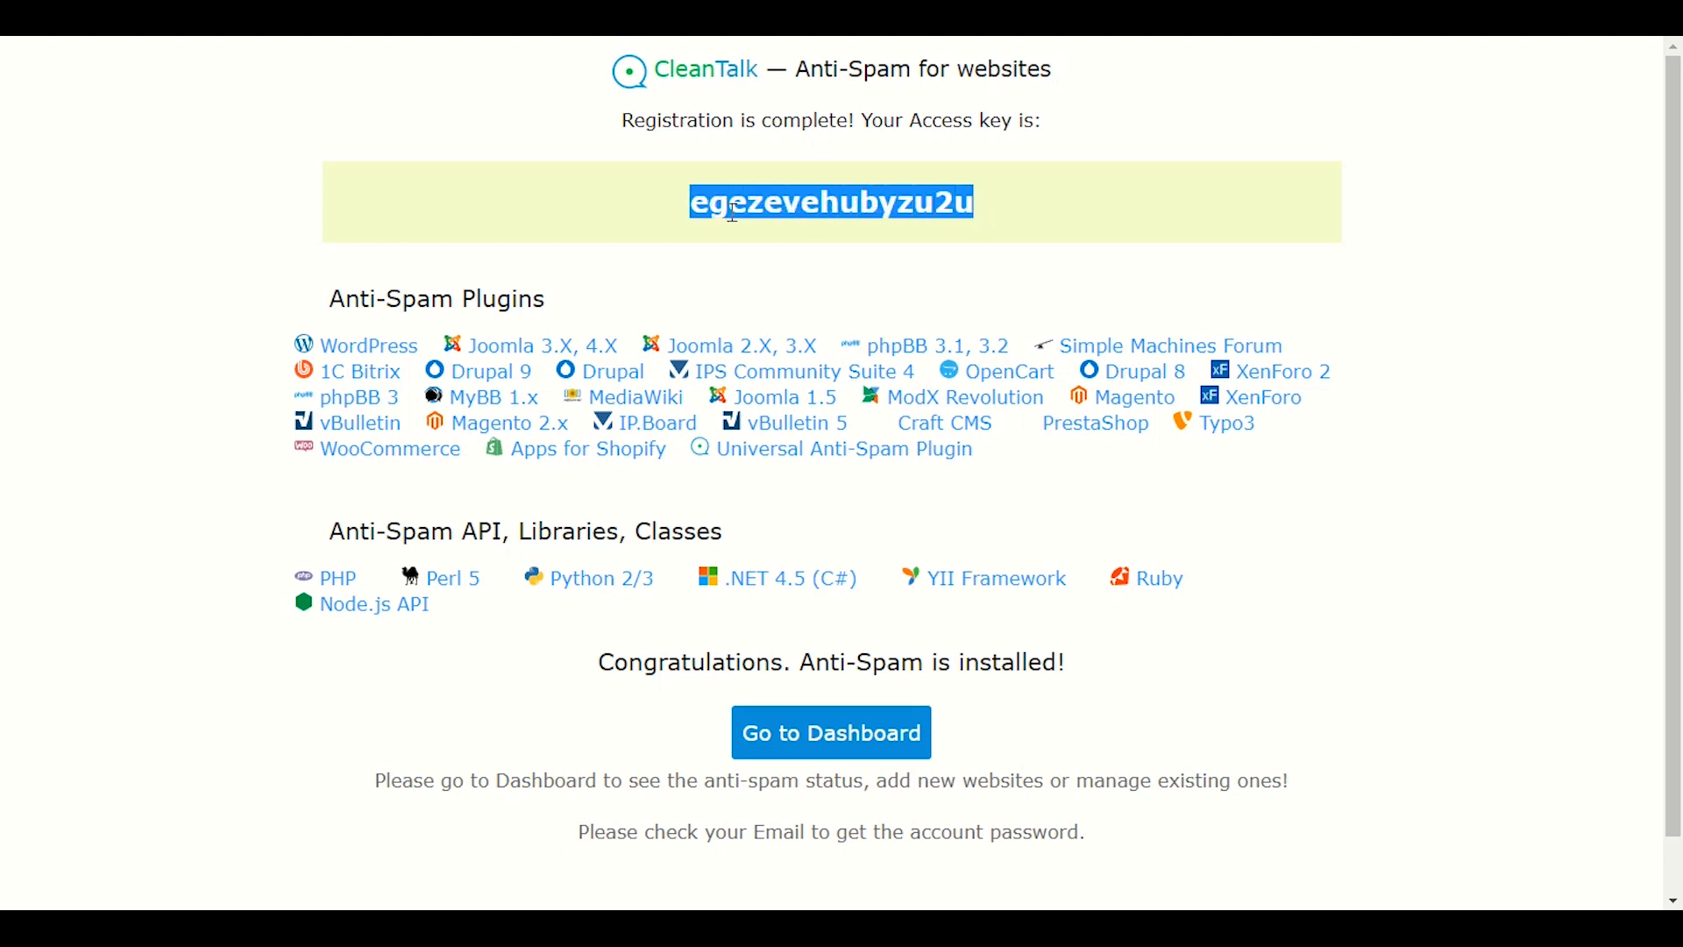
right_click(734, 212)
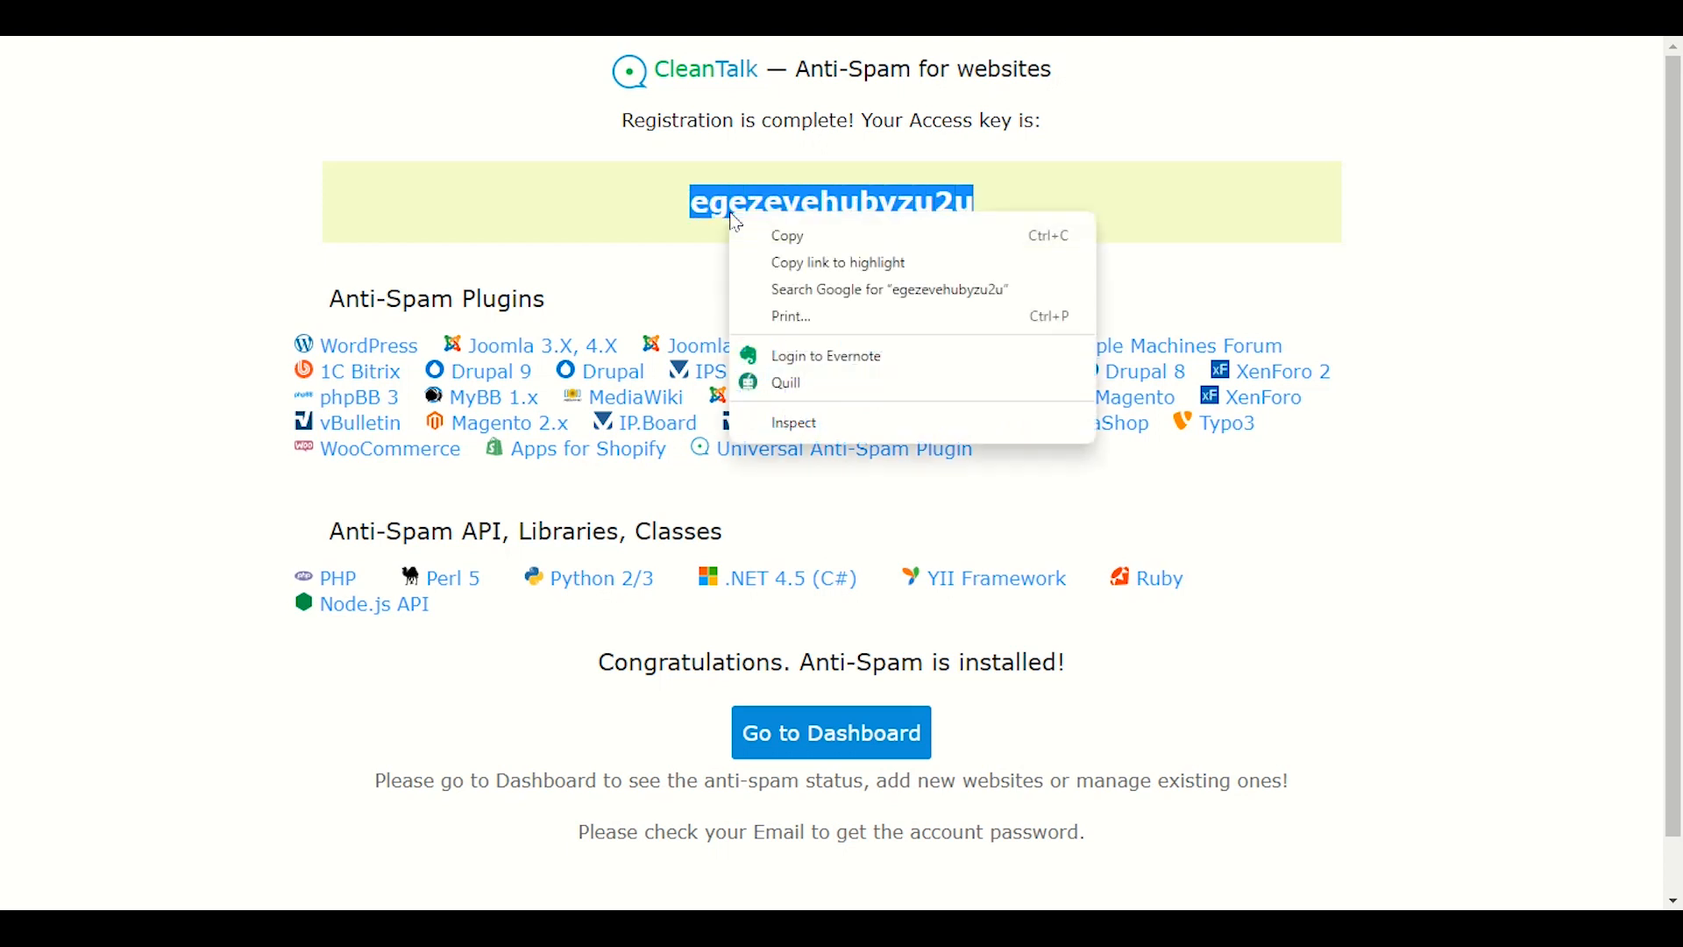
left_click(783, 236)
left_click(237, 17)
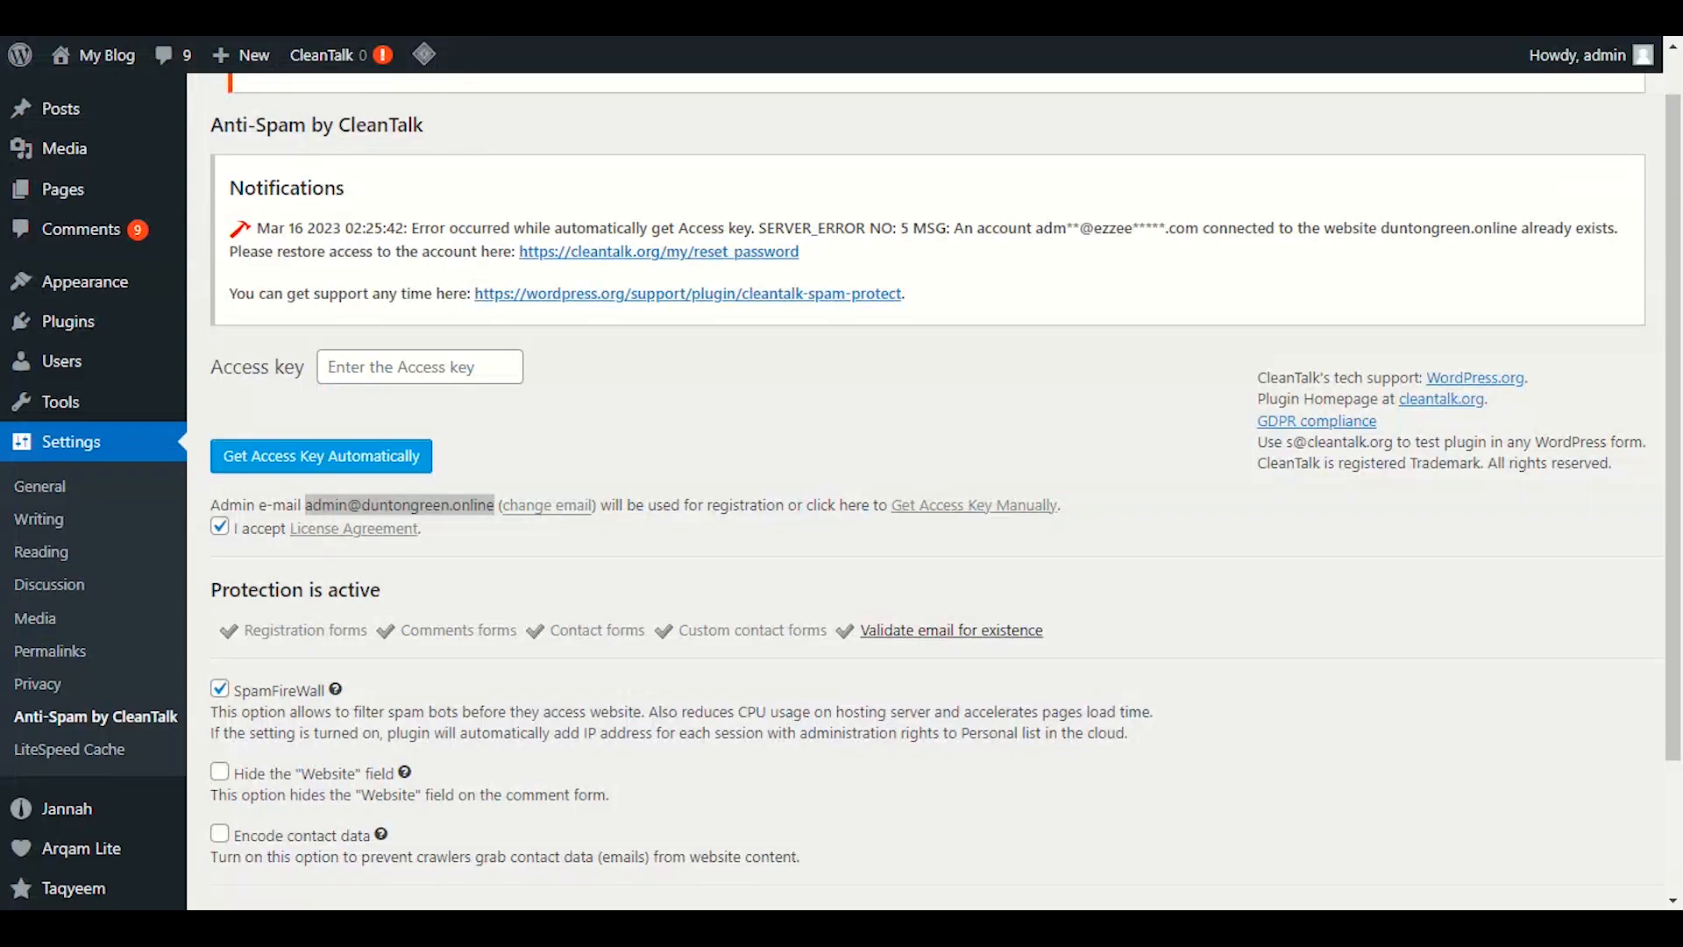
left_click(378, 369)
right_click(379, 368)
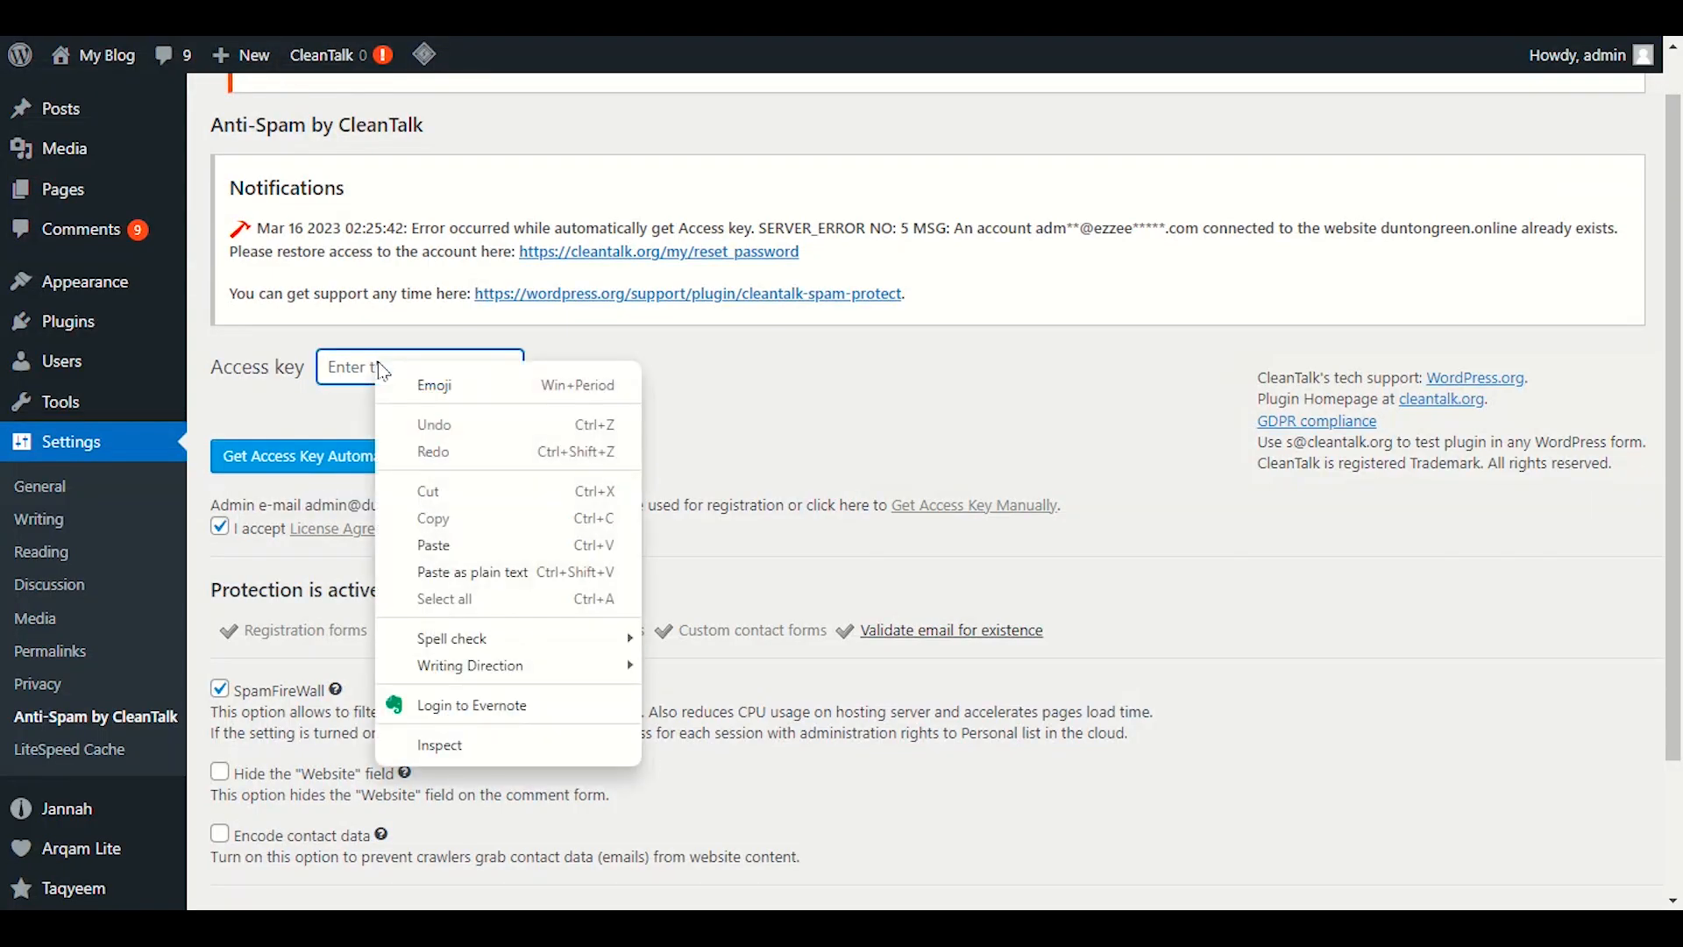
left_click(444, 540)
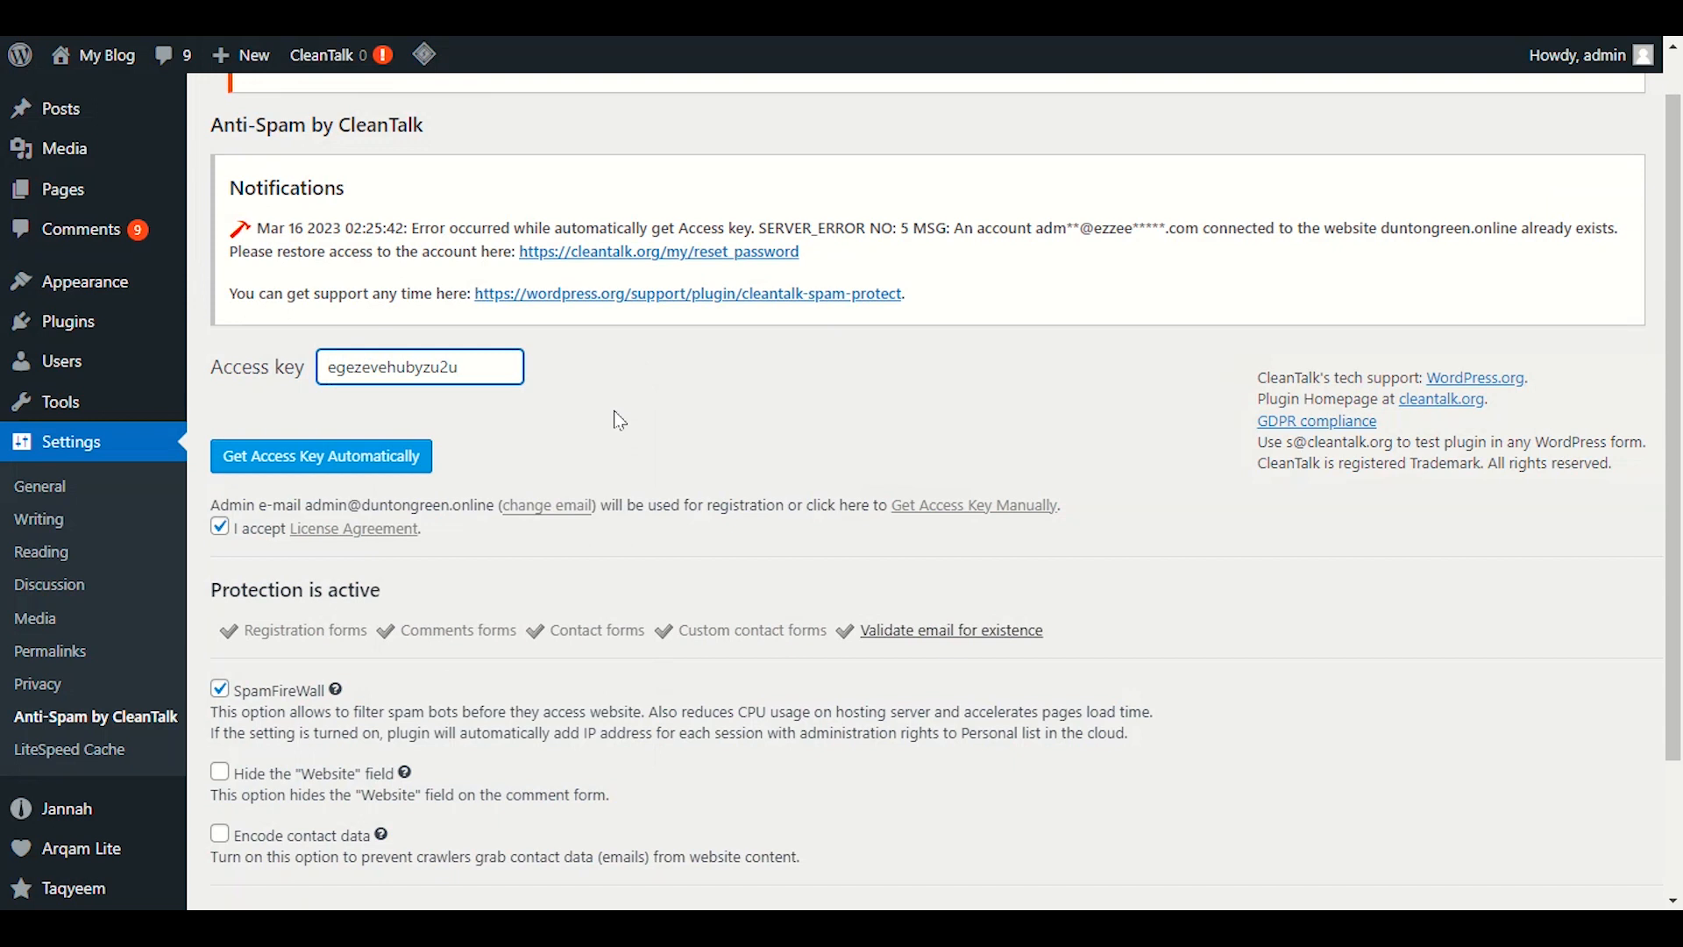
scroll(620, 421, "down", 2)
left_click(321, 820)
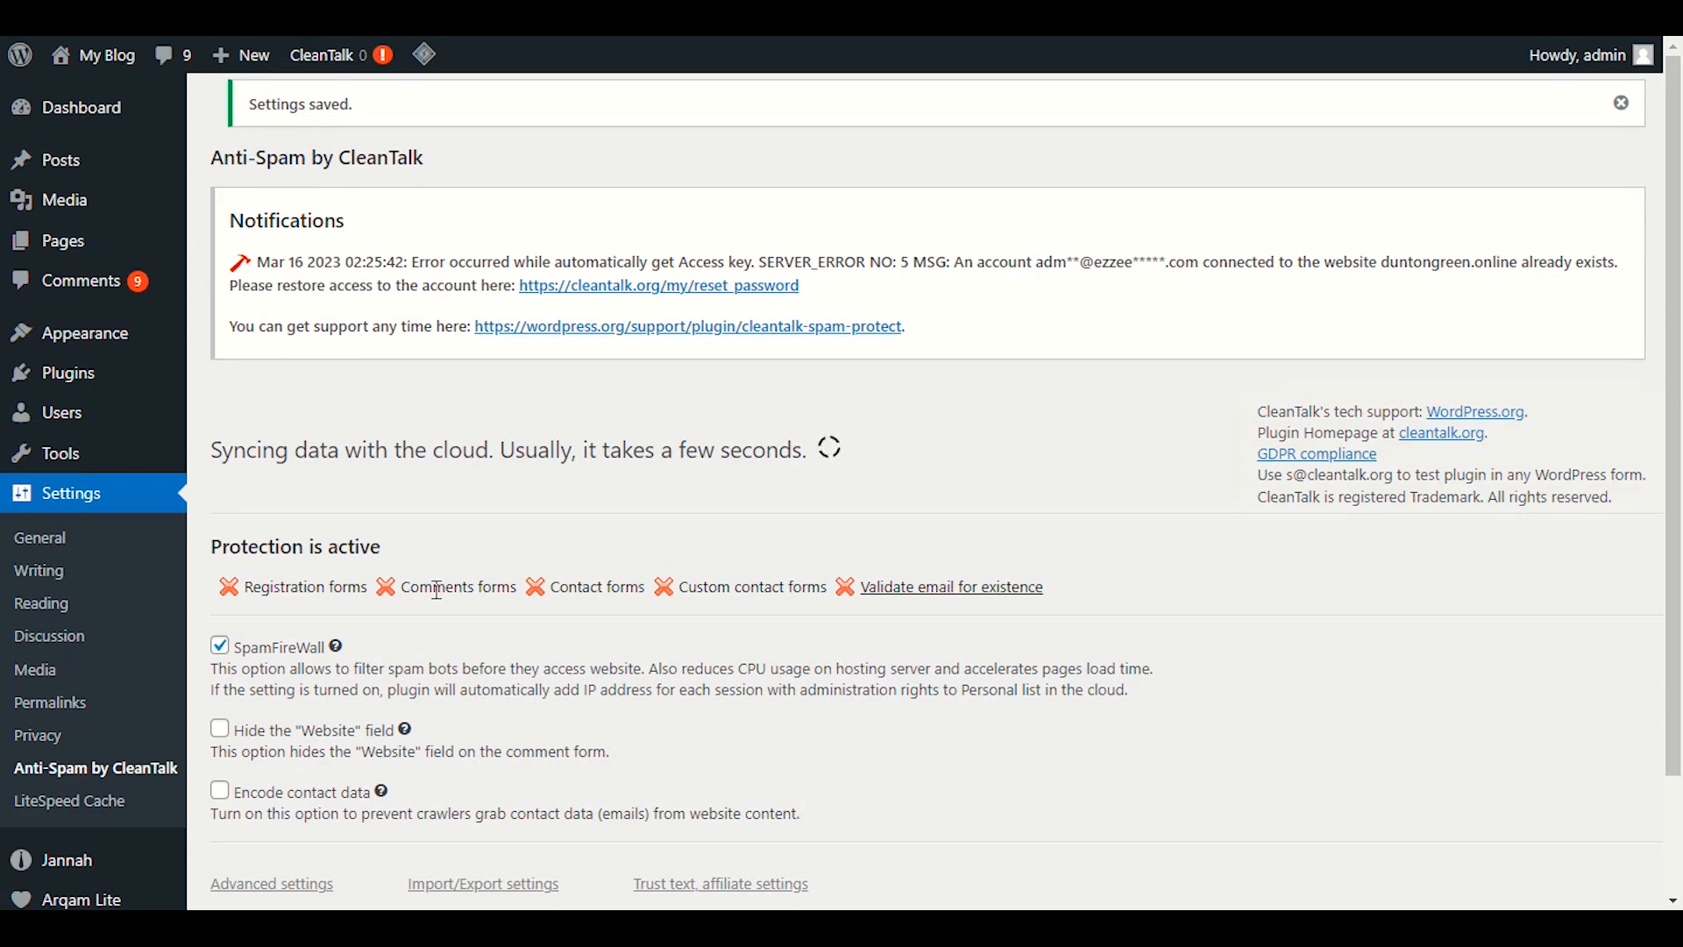
Wait for cloud syncing to finish and confirm protection is active for registration, comment and contact forms.
scroll(437, 589, "down", 3)
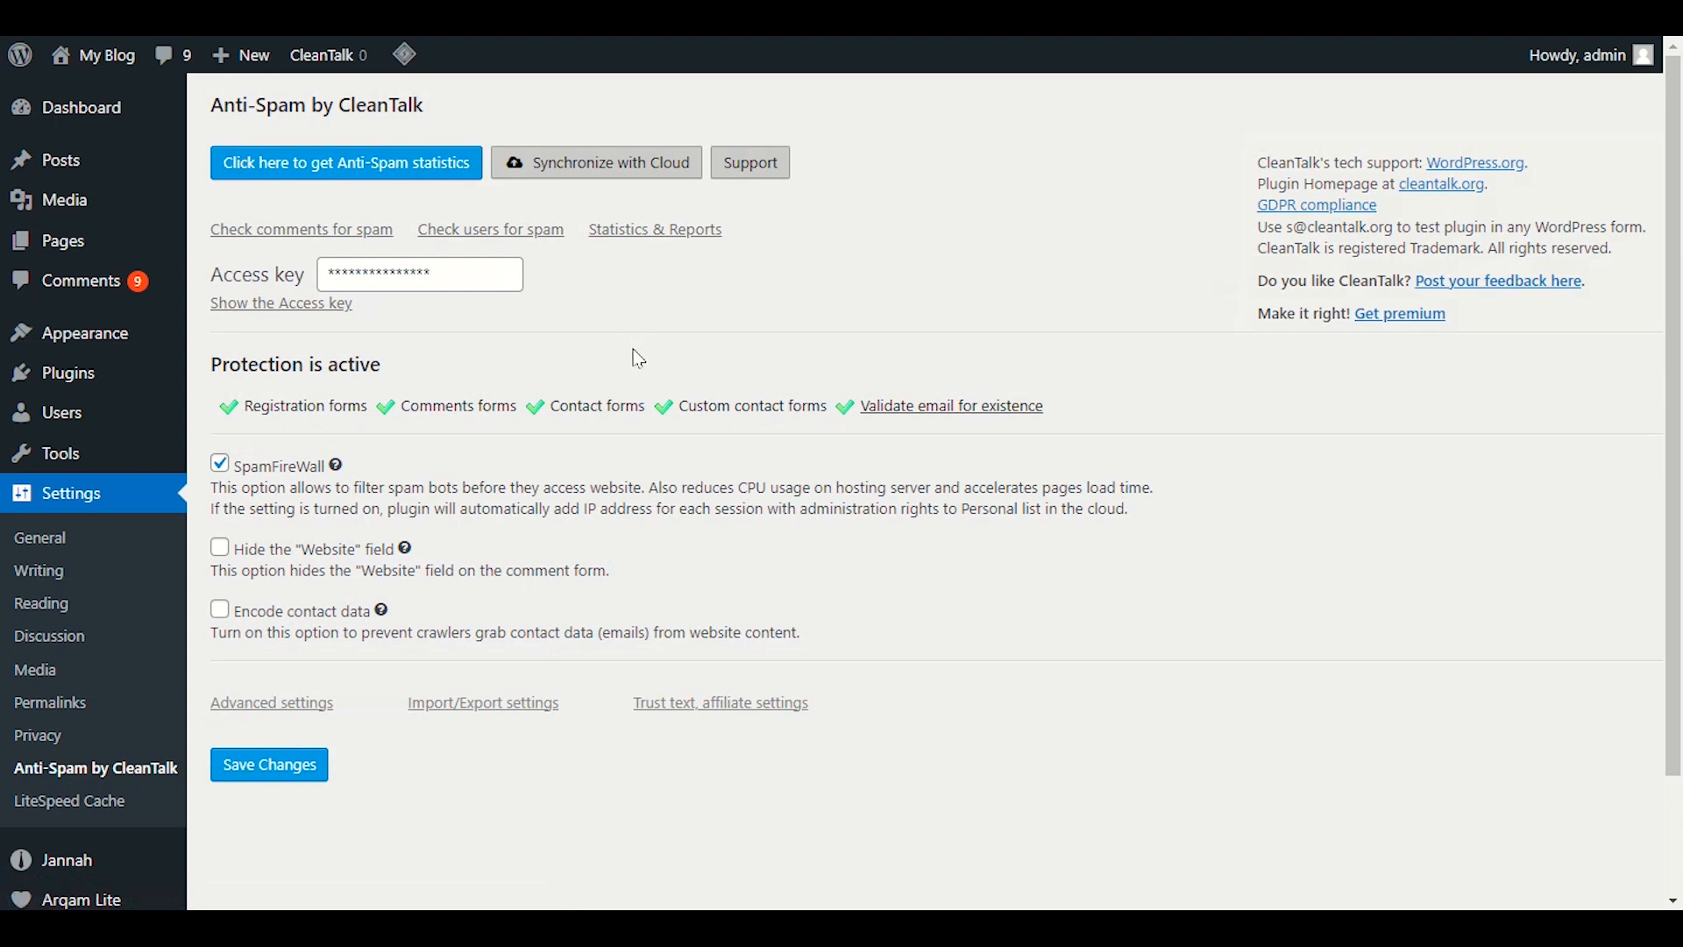
scroll(638, 359, "down", 1)
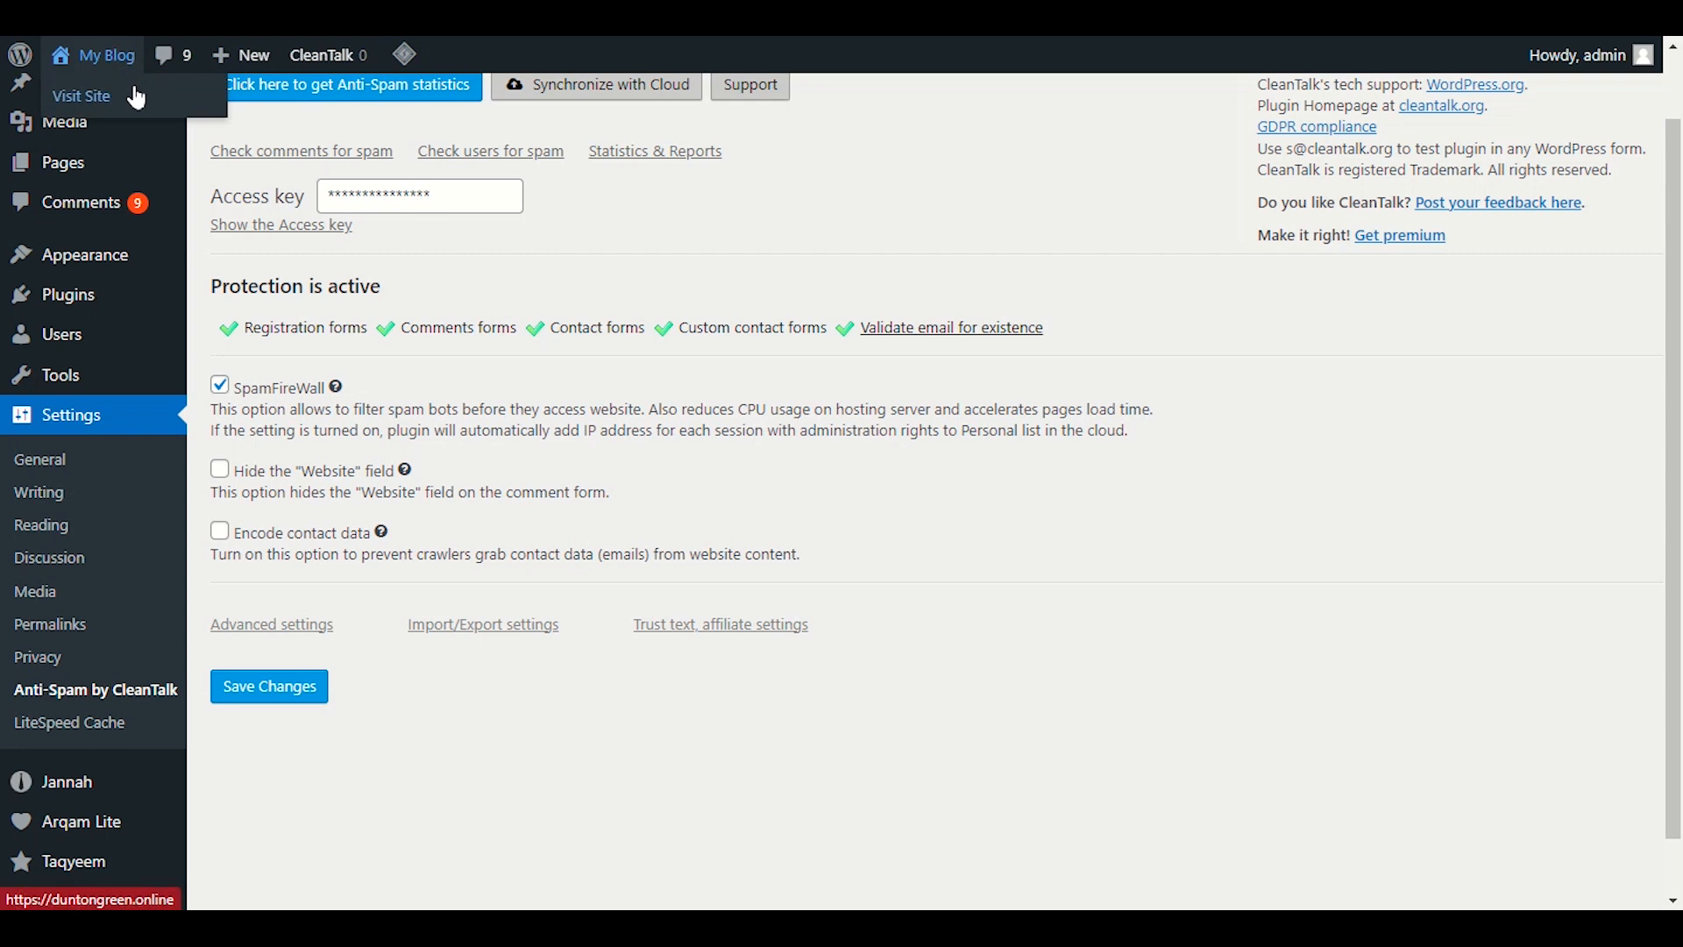
right_click(132, 90)
left_click(172, 113)
left_click(265, 17)
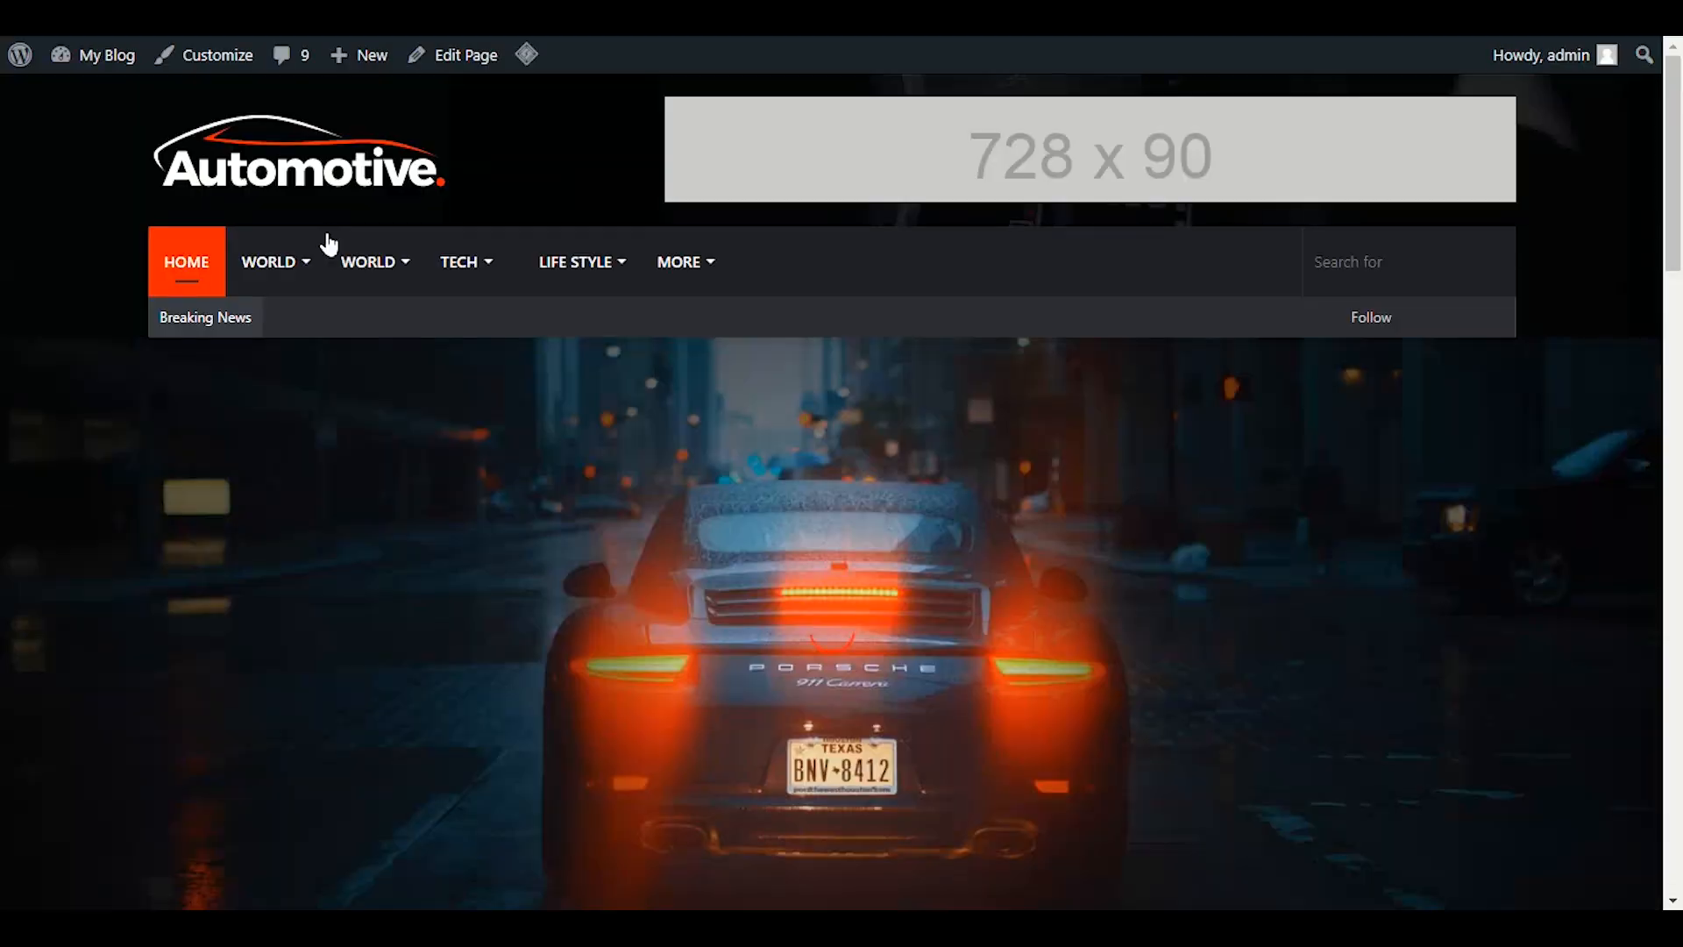
scroll(502, 589, "down", 5)
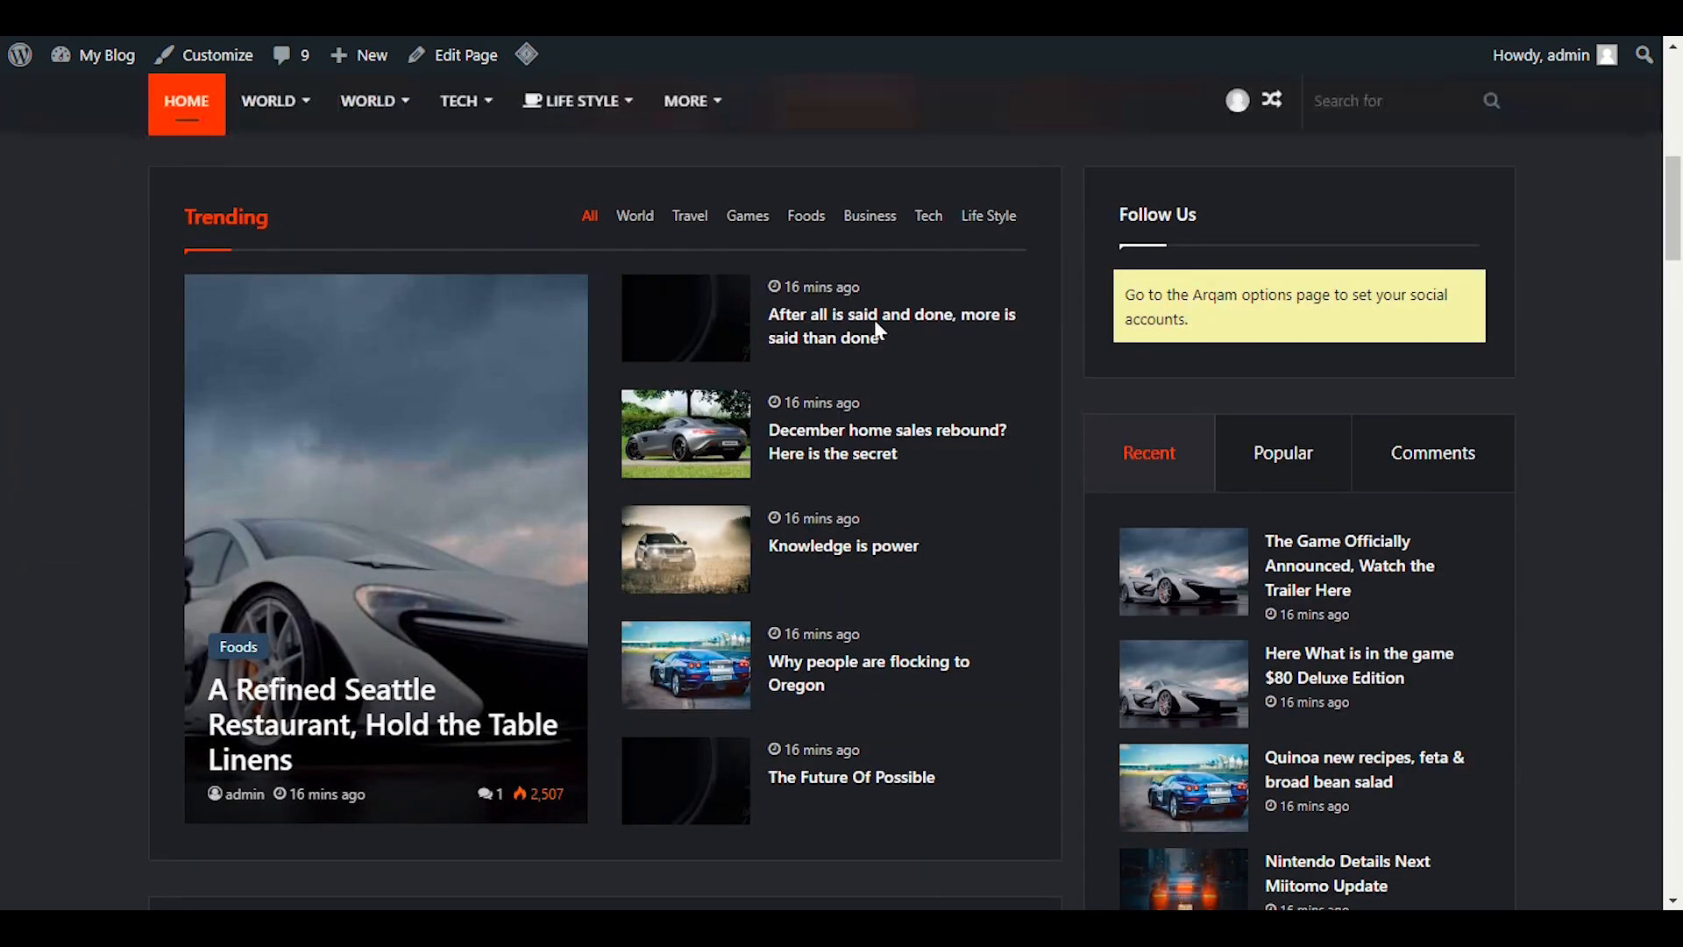
left_click(833, 373)
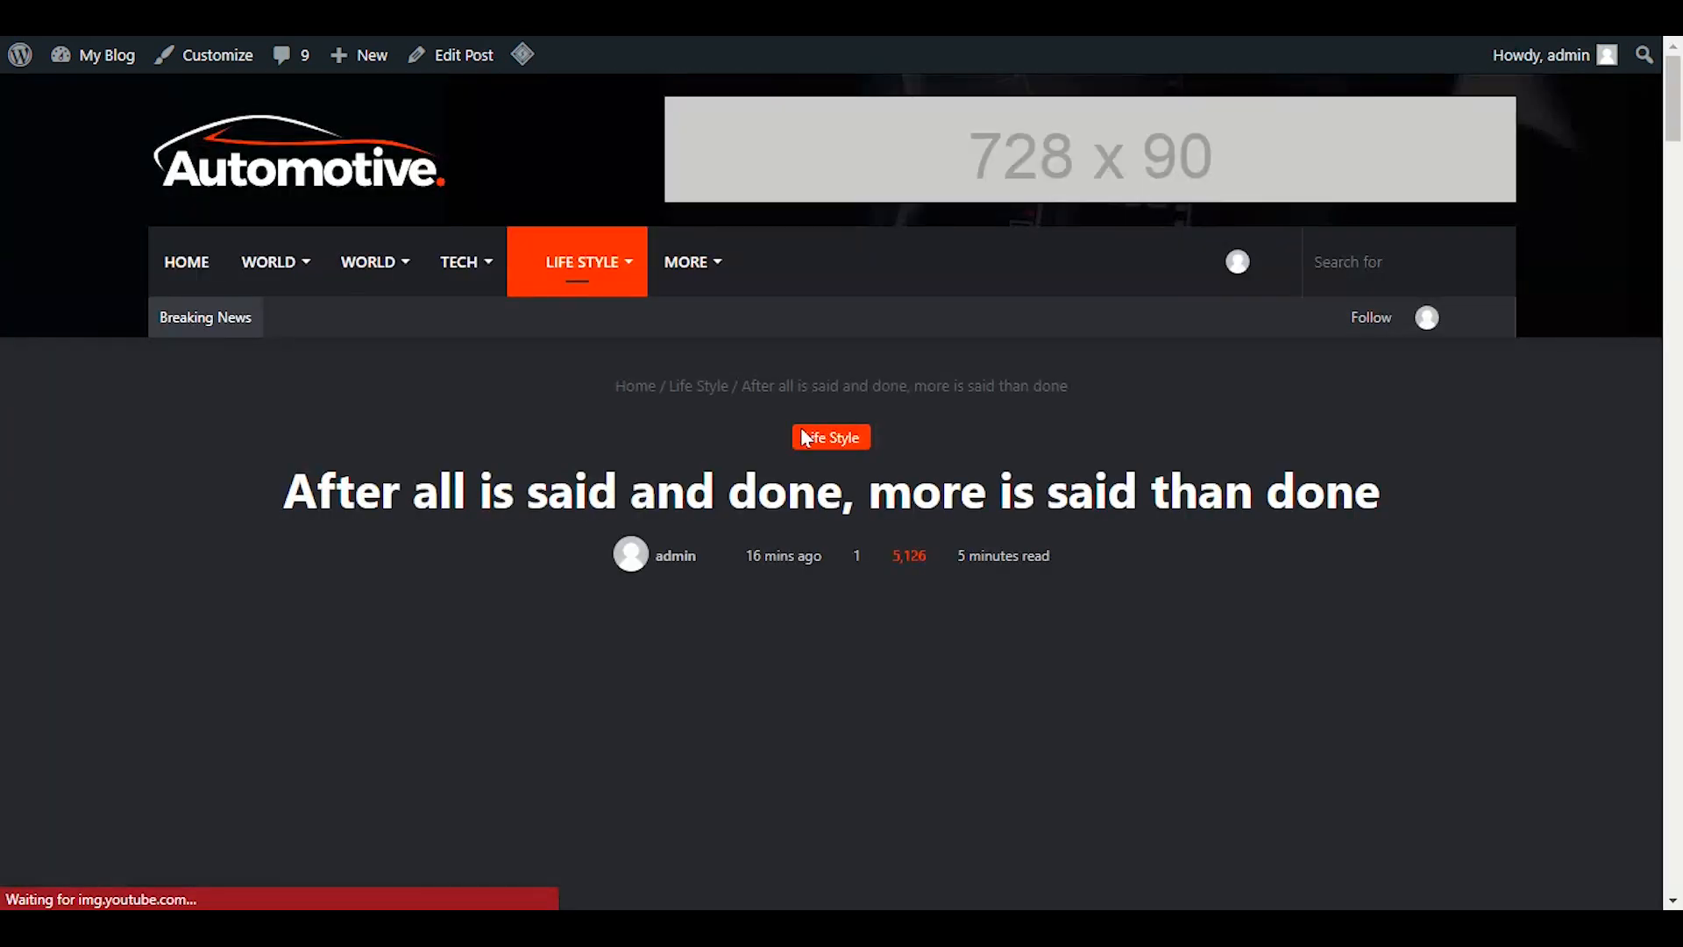
scroll(782, 619, "down", 4)
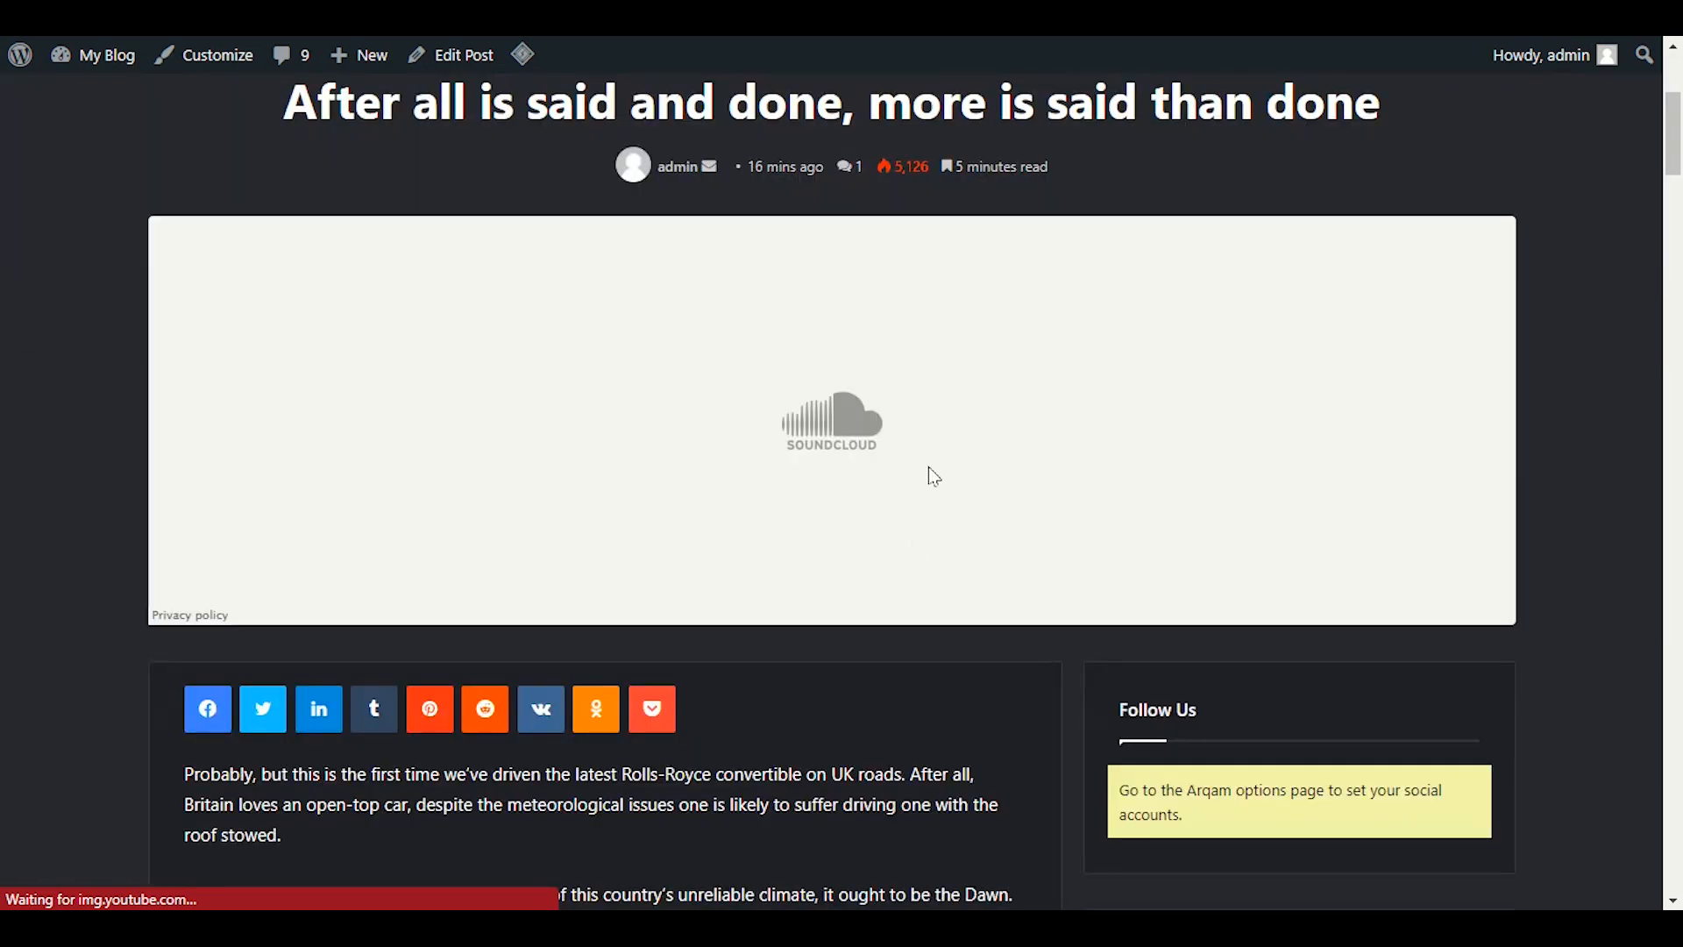
scroll(929, 474, "down", 2)
scroll(878, 635, "down", 20)
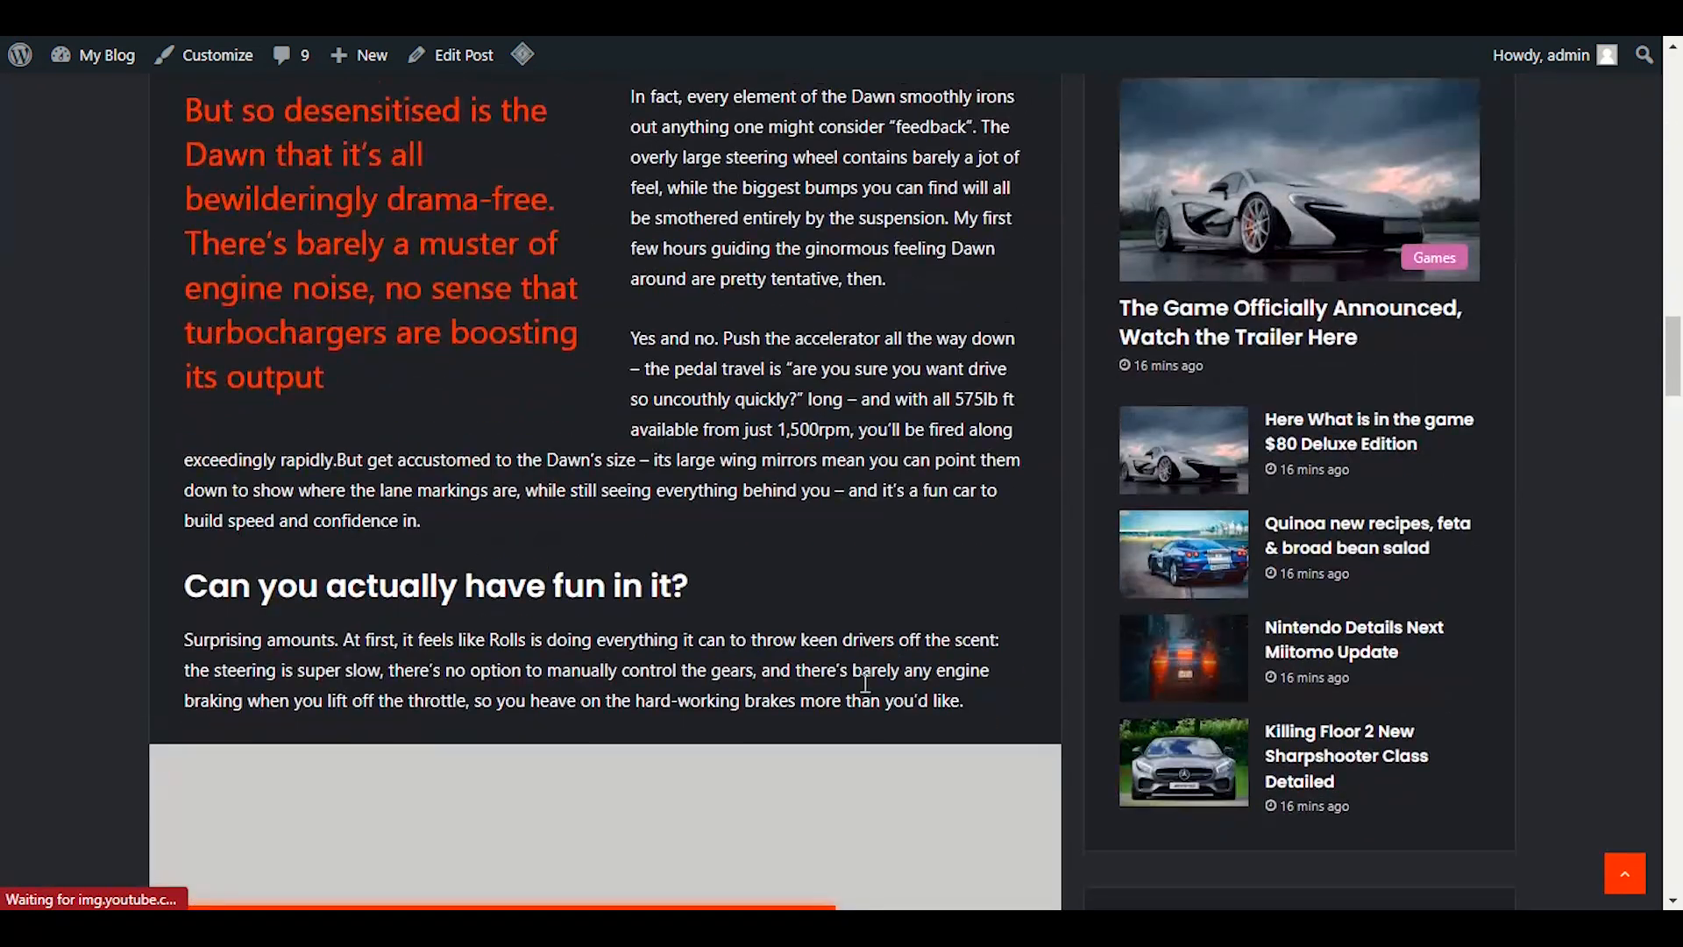
scroll(930, 675, "down", 12)
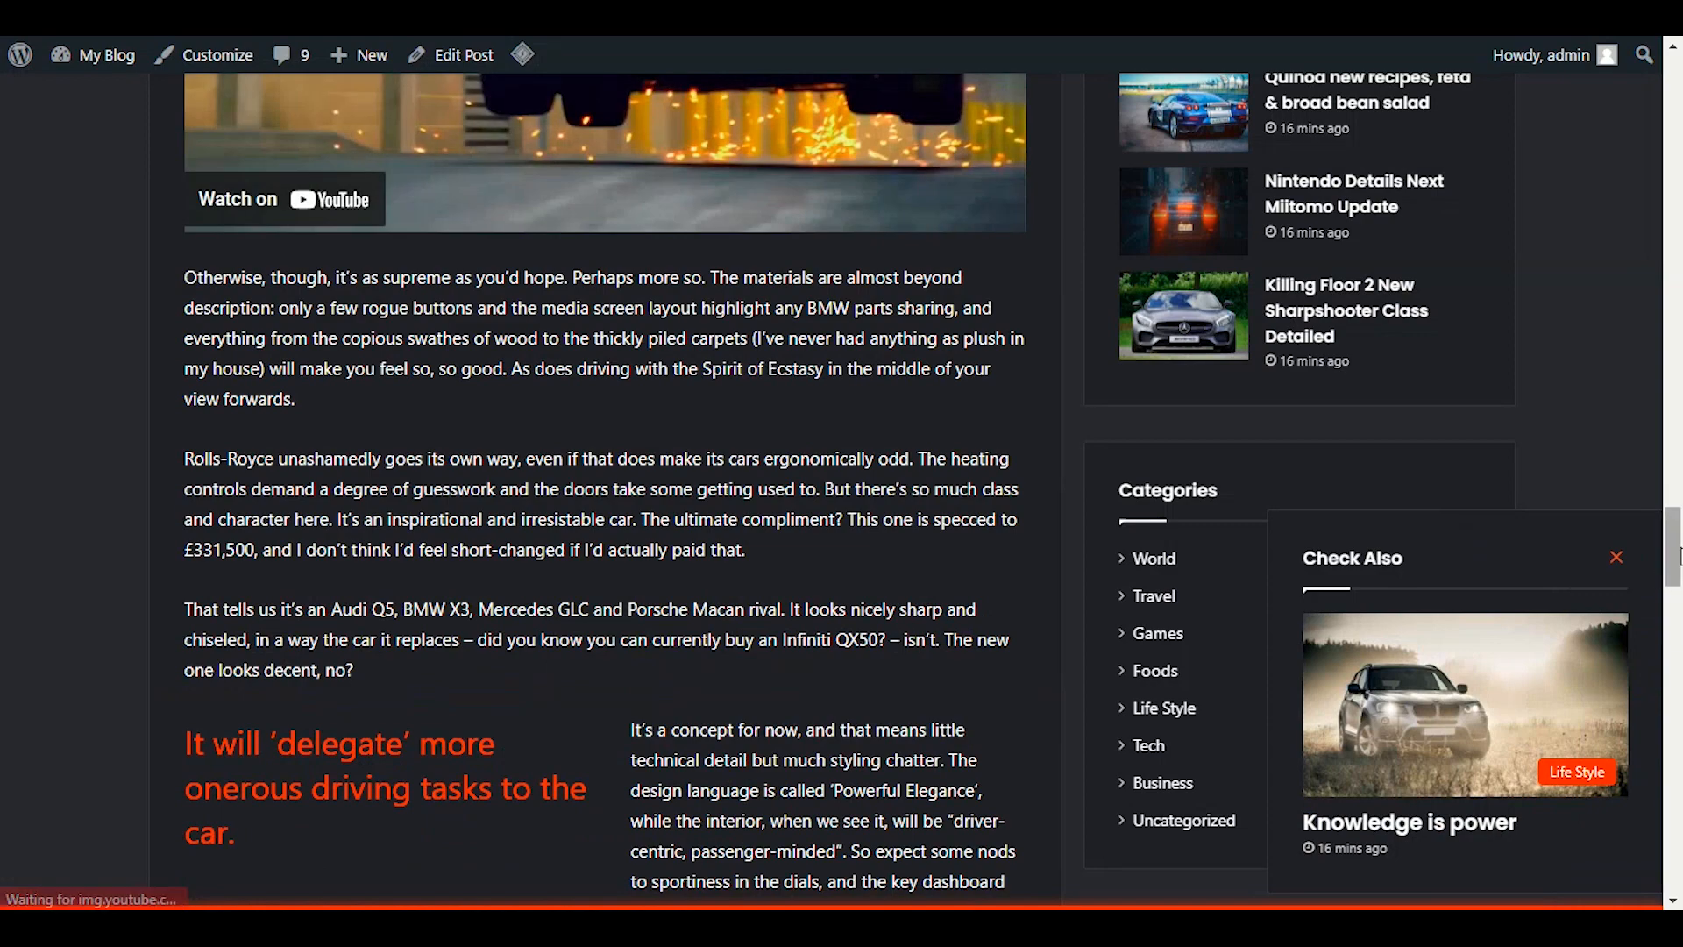
left_click_drag(1675, 550, 1680, 793)
scroll(675, 635, "down", 6)
scroll(675, 635, "up", 4)
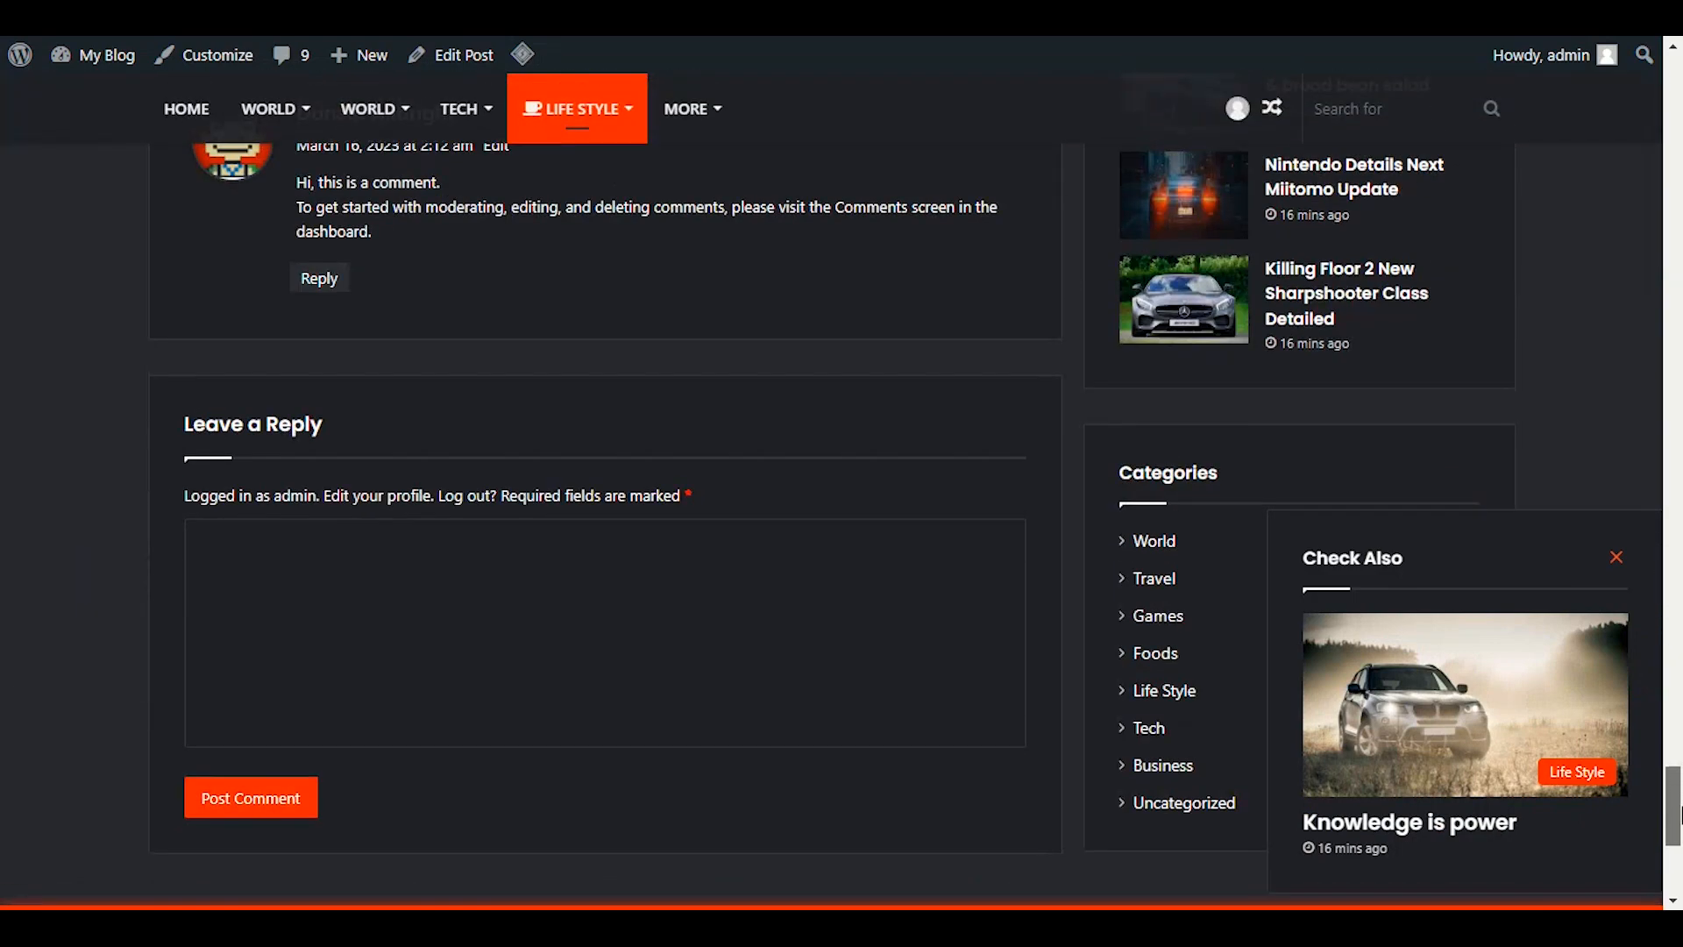
left_click(489, 543)
scroll(499, 614, "up", 4)
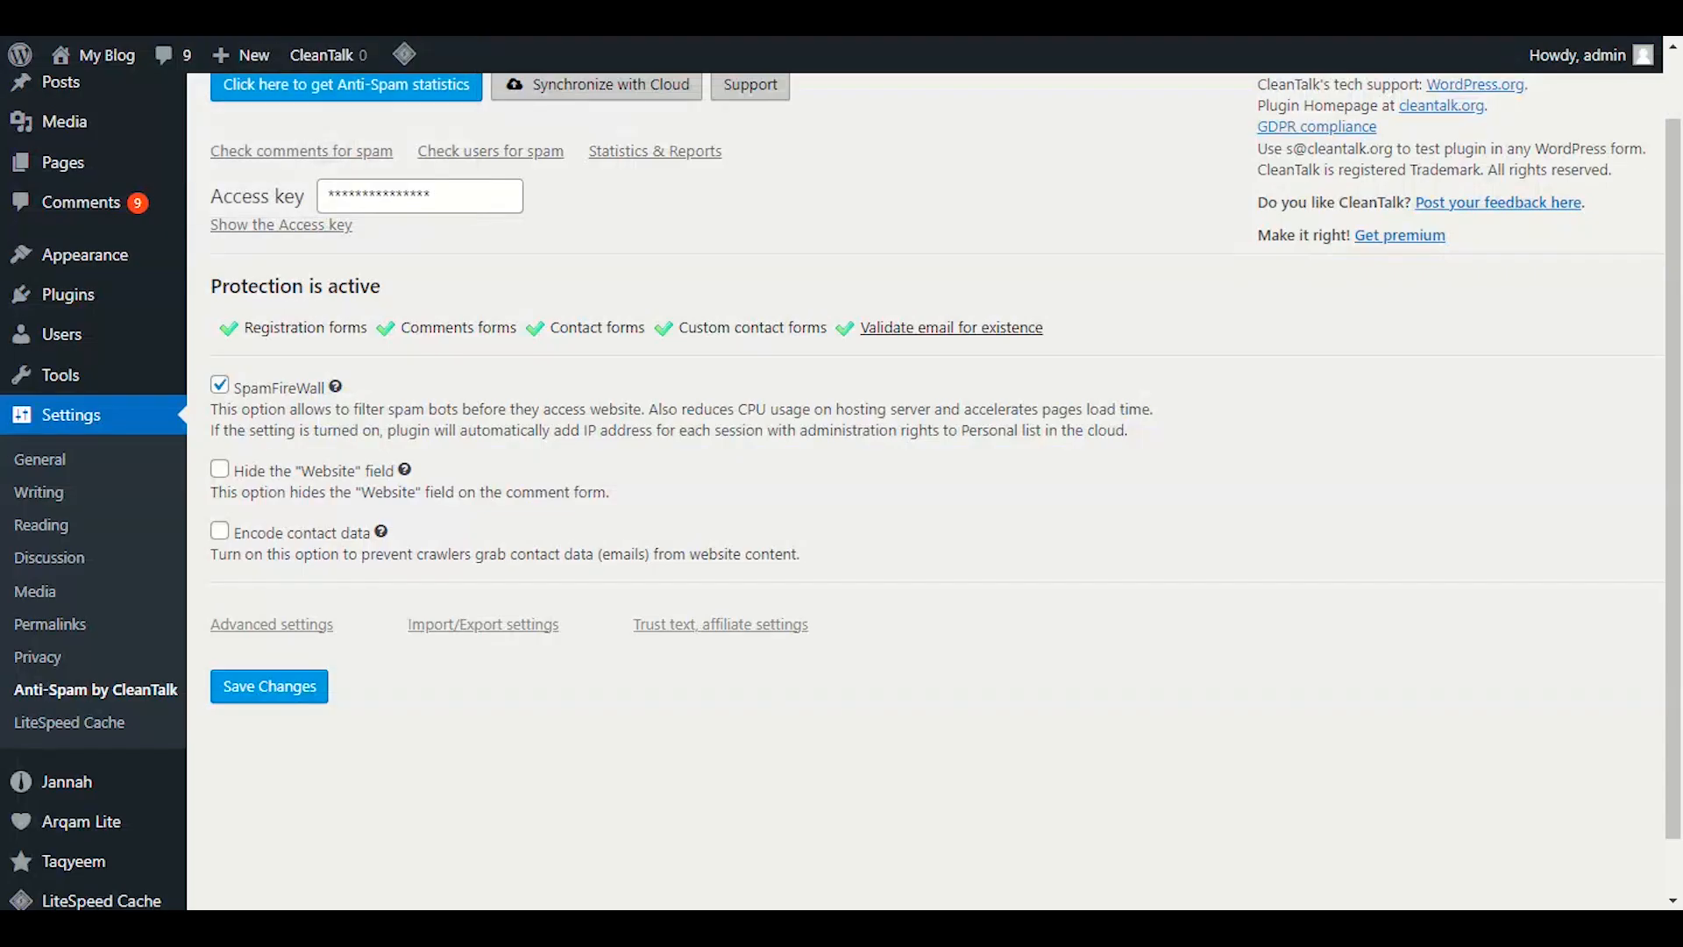
Enable the 'Hide the "Website" field' option and save the CleanTalk settings.
left_click(220, 469)
left_click(233, 687)
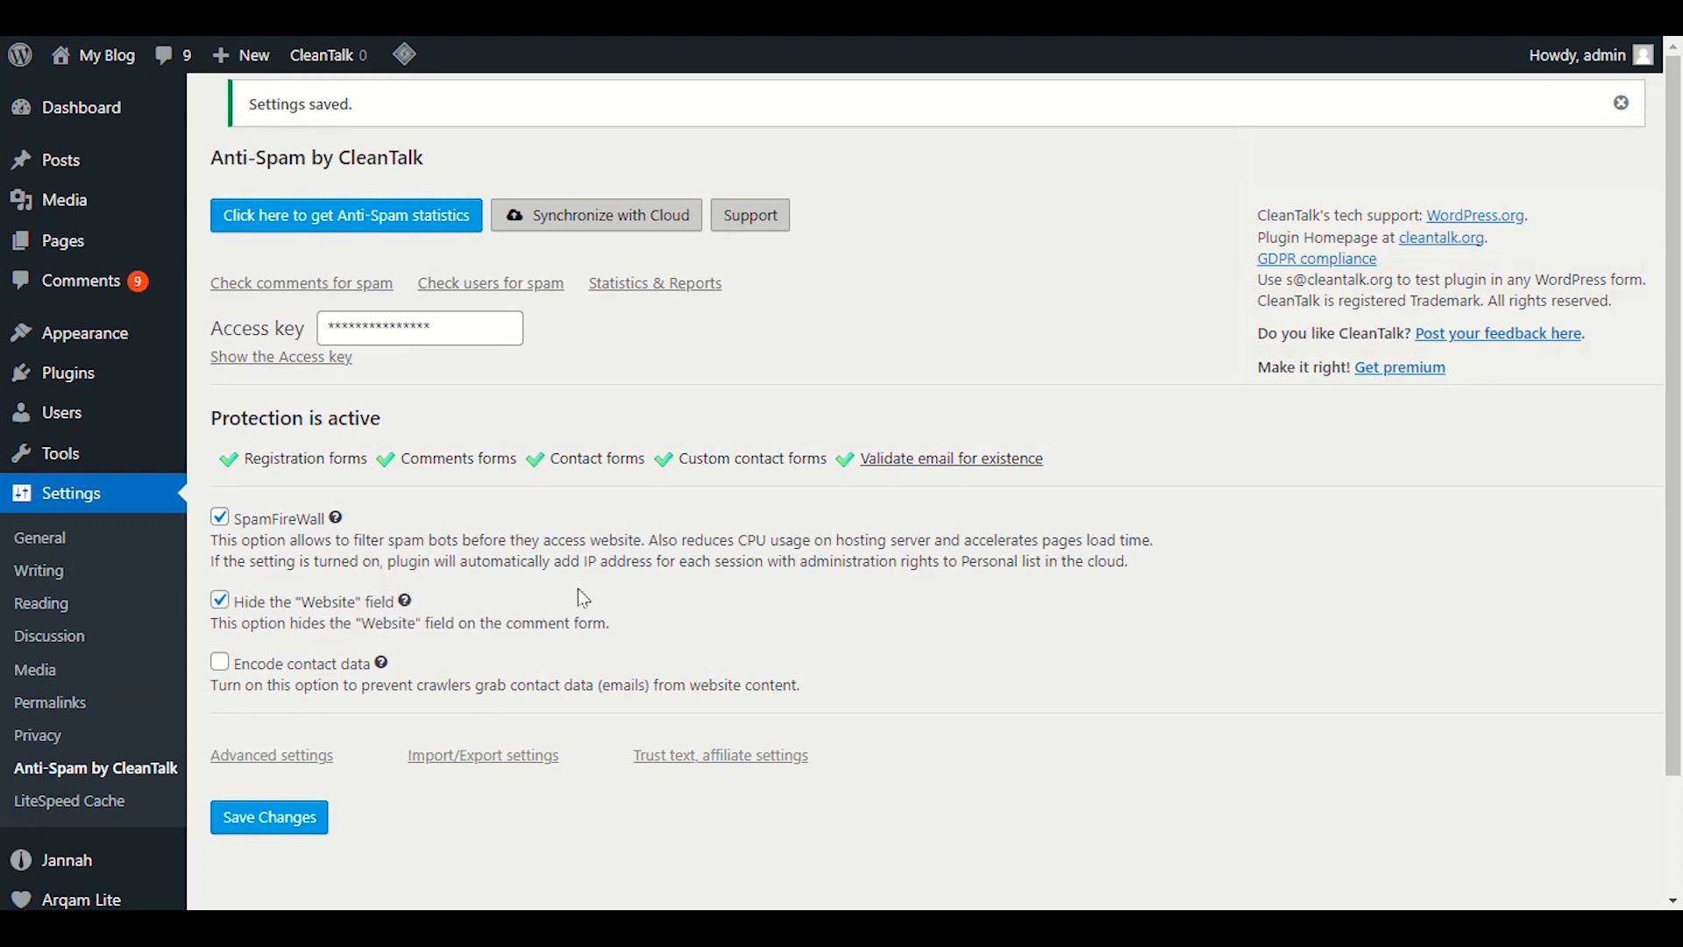
scroll(590, 584, "down", 2)
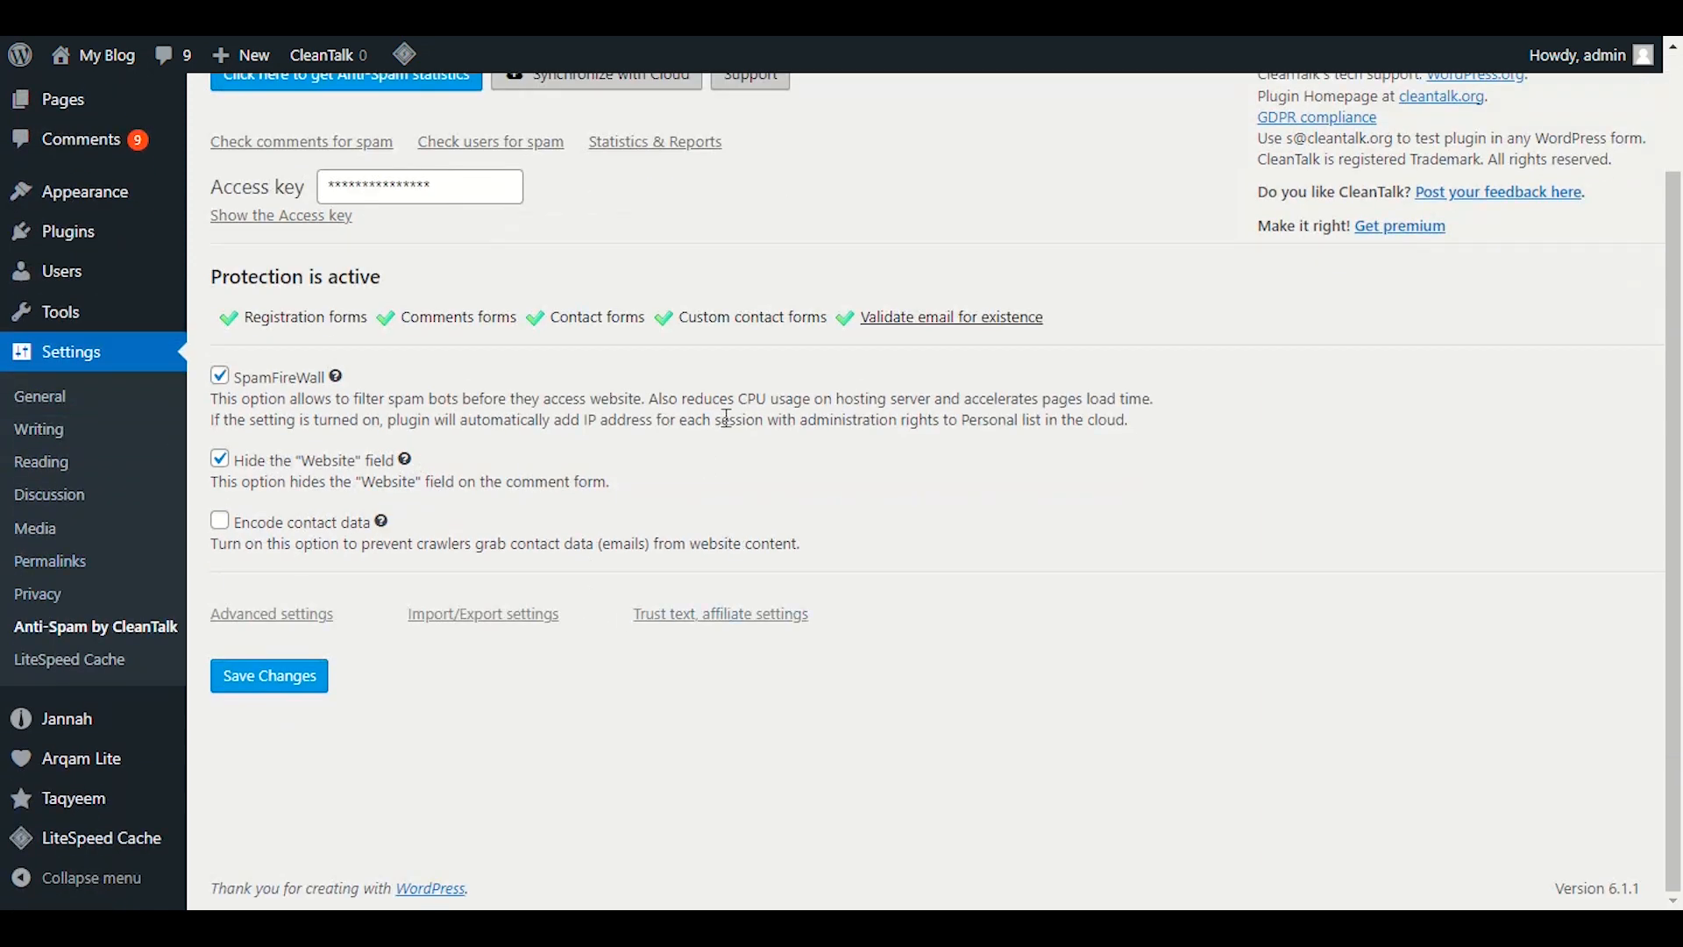
scroll(718, 491, "up", 2)
mouse_move(70, 107)
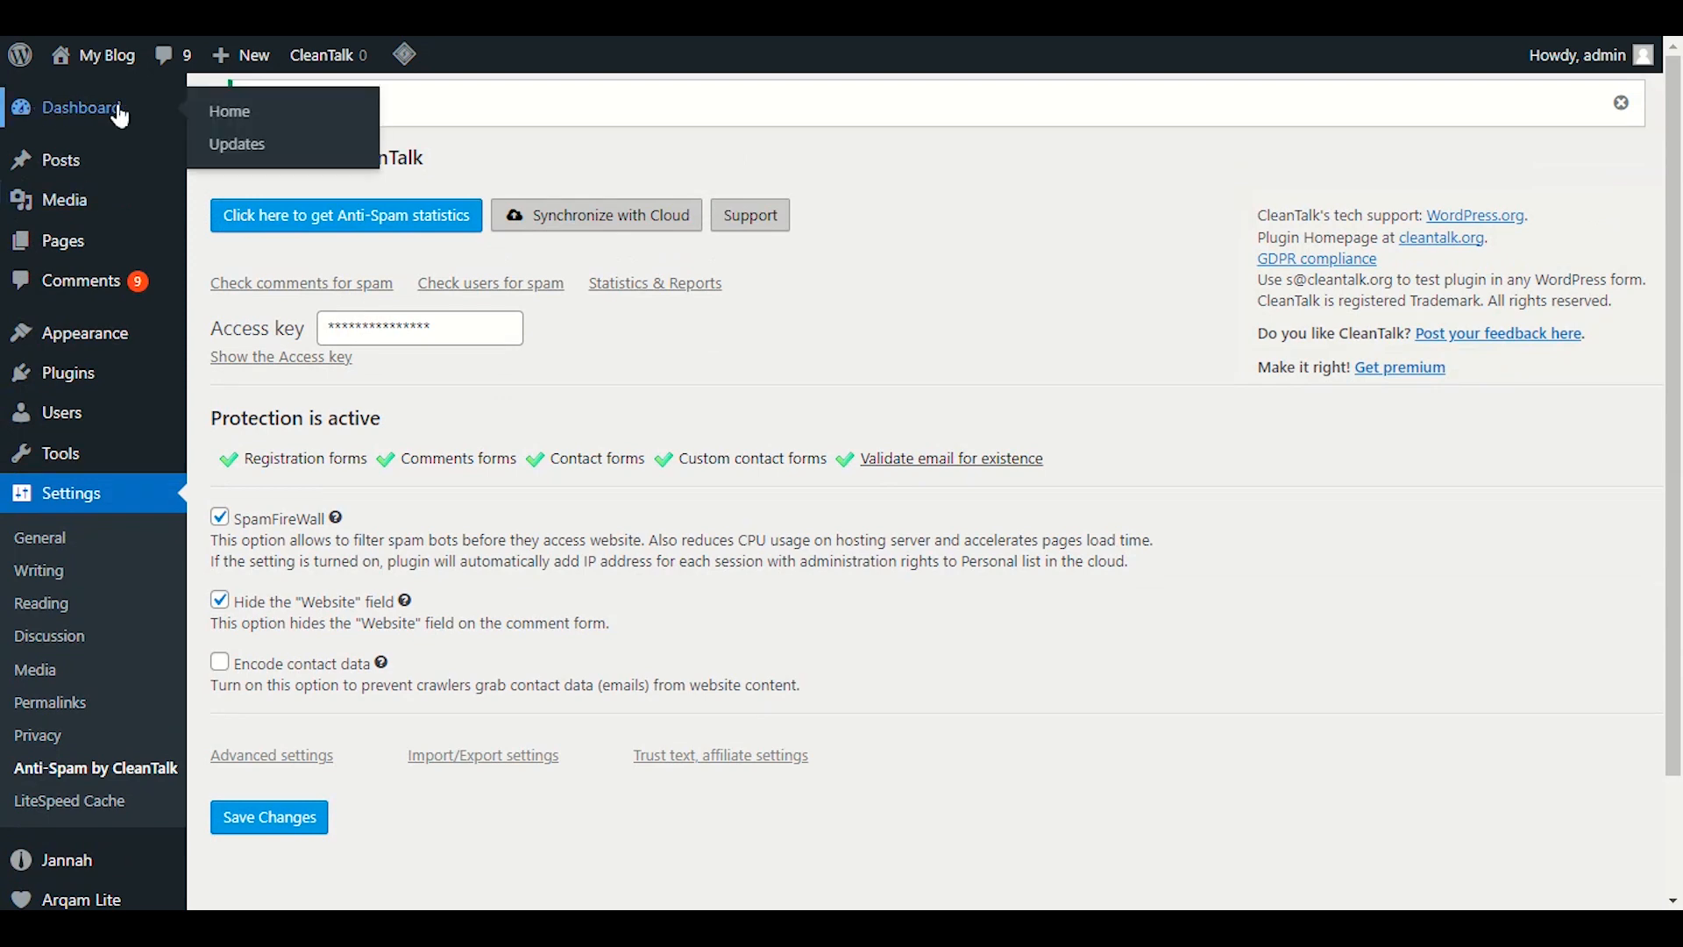